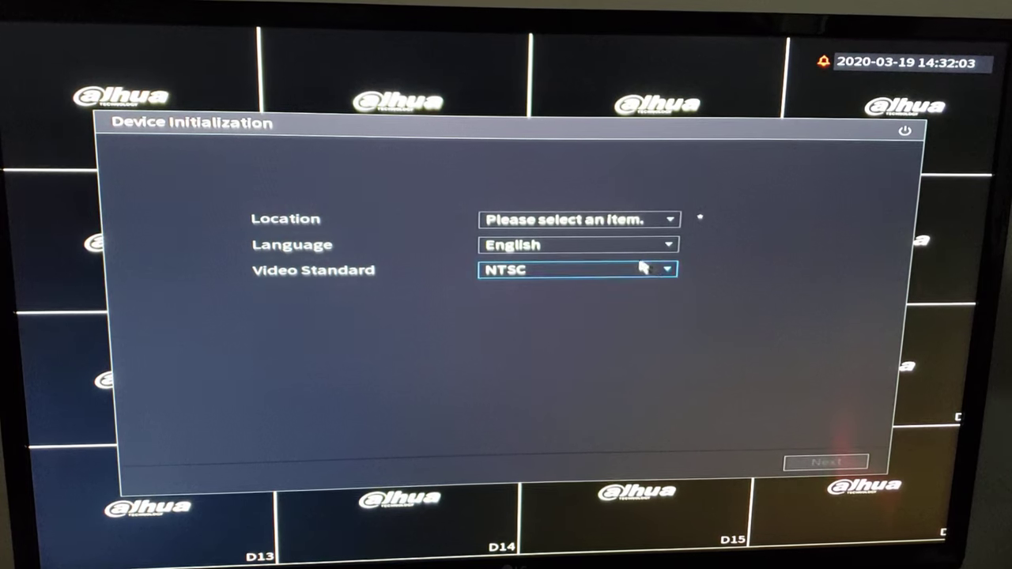
Choose United States as location, agree to the license, and select (UTC-06:00) Central Time (US & Canada).
click(668, 219)
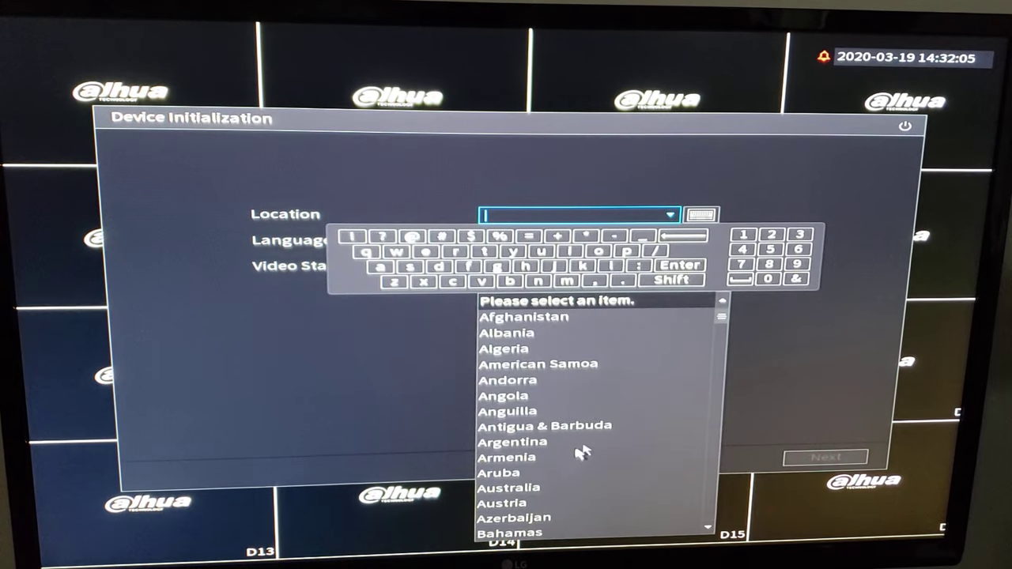
scroll(553, 443, down, 10)
scroll(581, 457, down, 3)
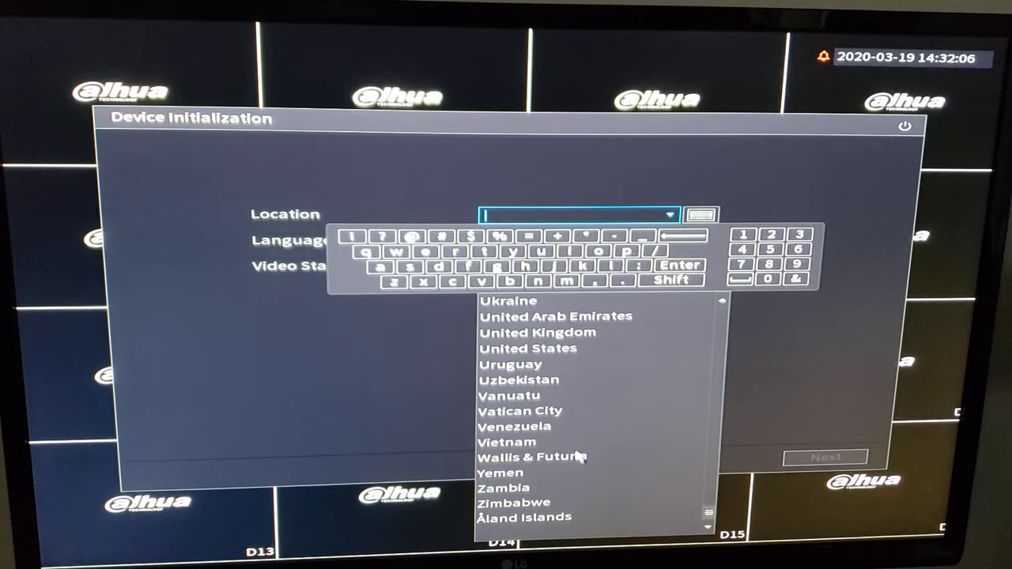
click(554, 349)
click(829, 457)
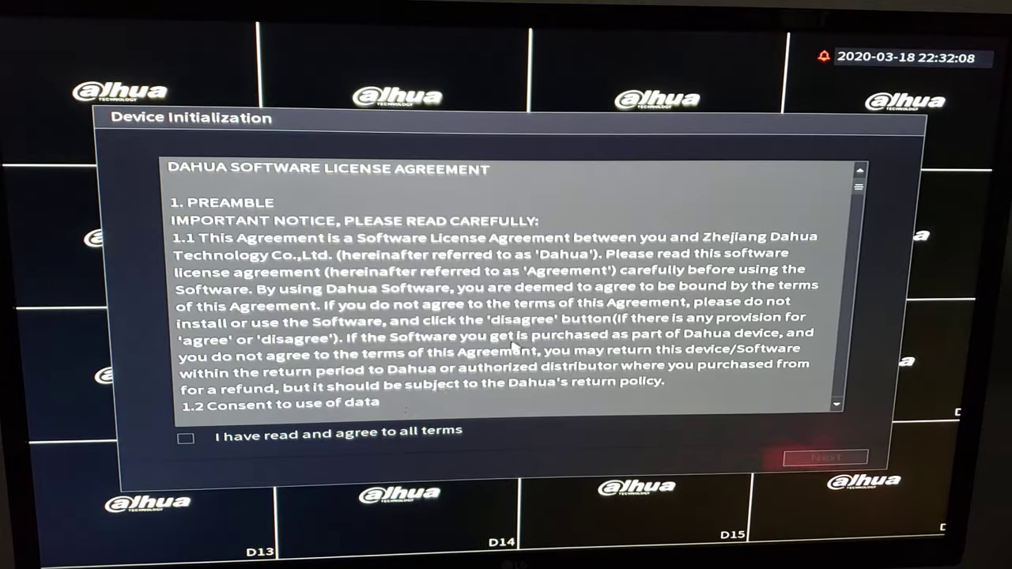
click(825, 457)
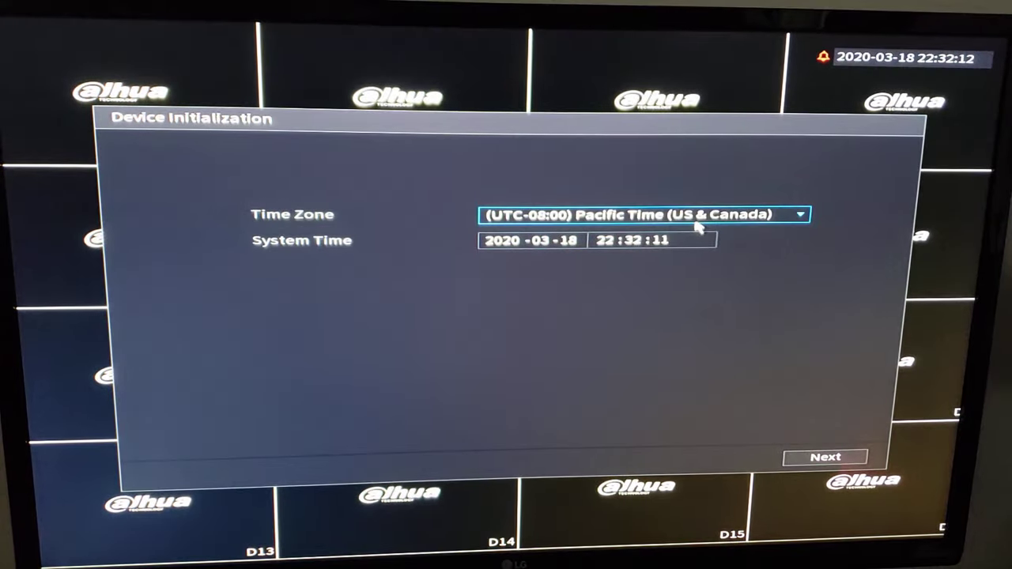
click(697, 220)
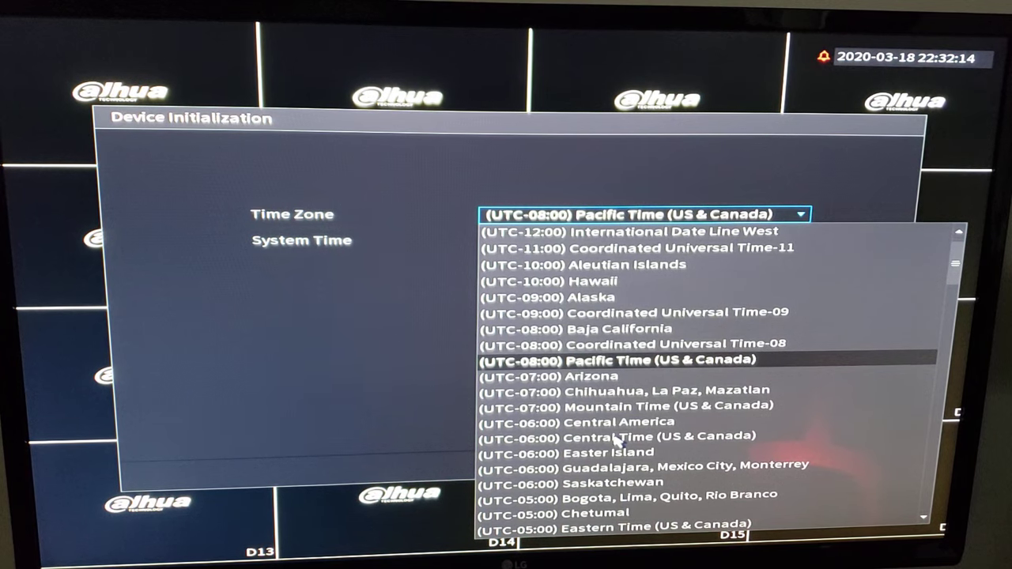
click(617, 437)
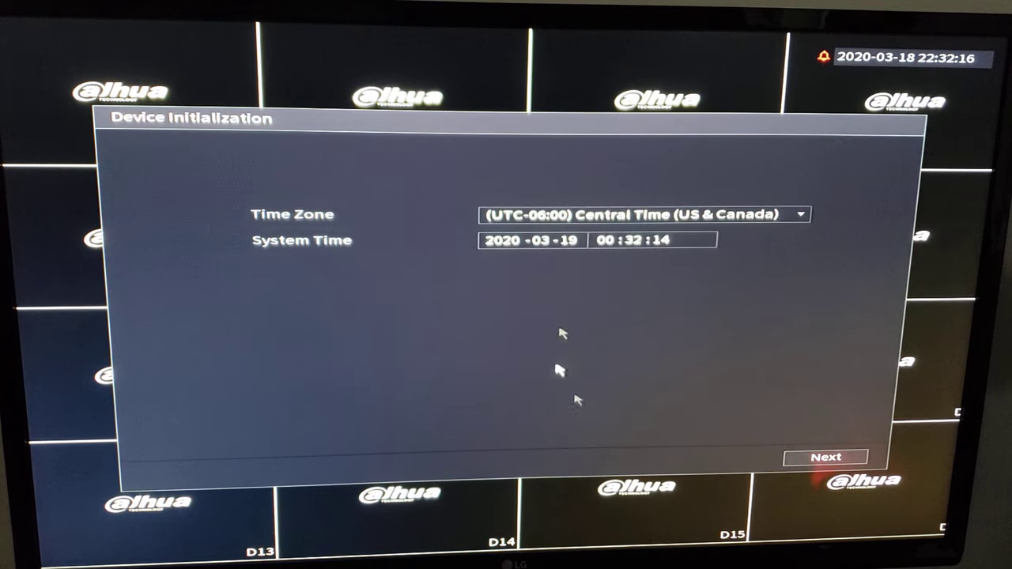
Enter the admin password with the on-screen keyboard.
click(826, 457)
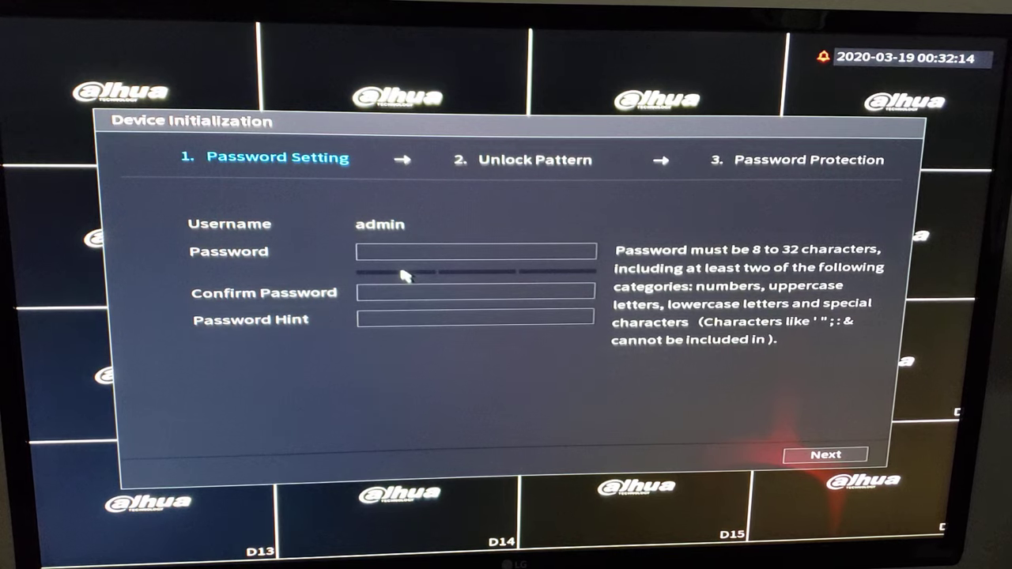
click(404, 254)
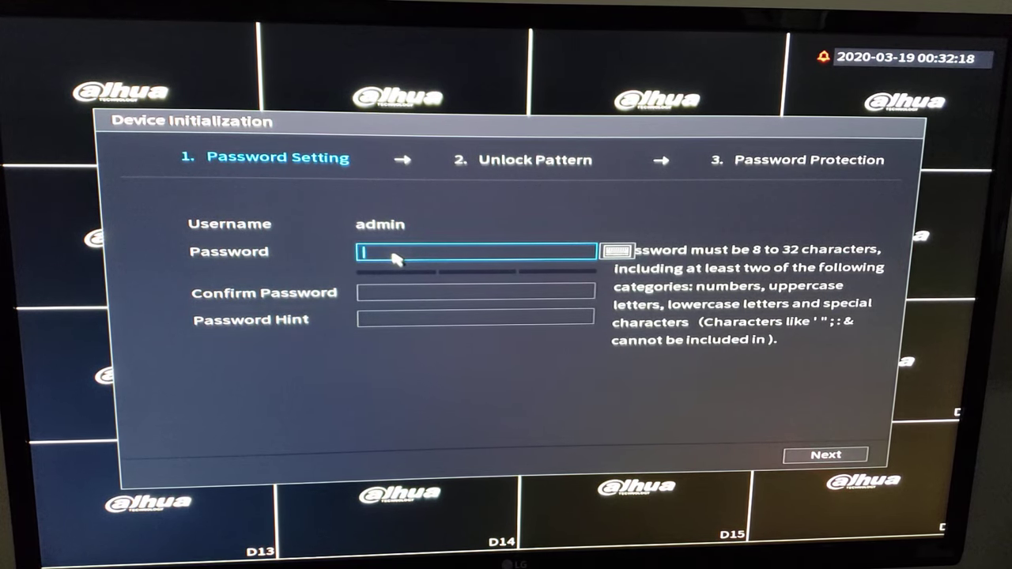
click(396, 258)
click(275, 305)
click(334, 305)
click(437, 317)
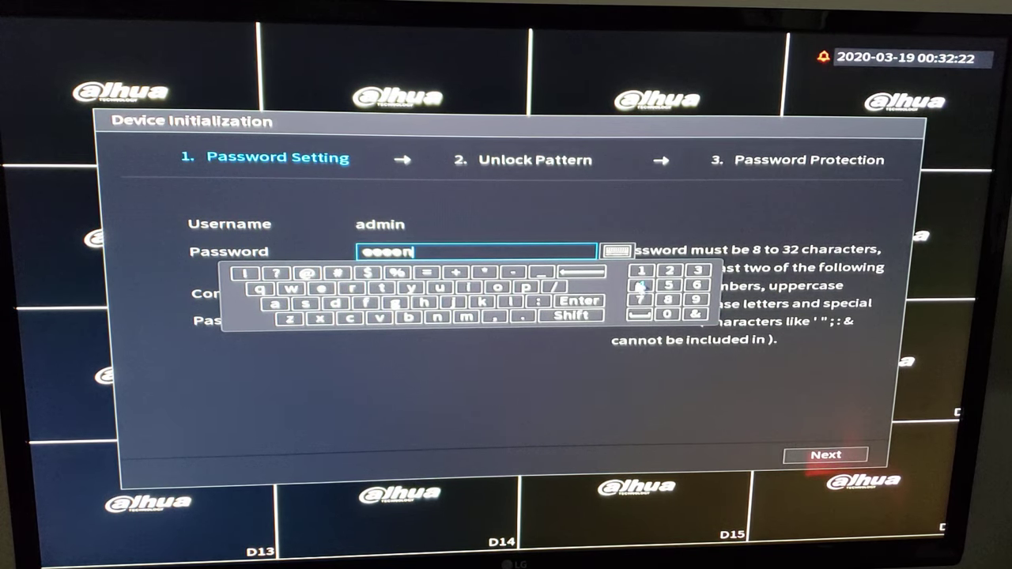
click(642, 271)
click(697, 271)
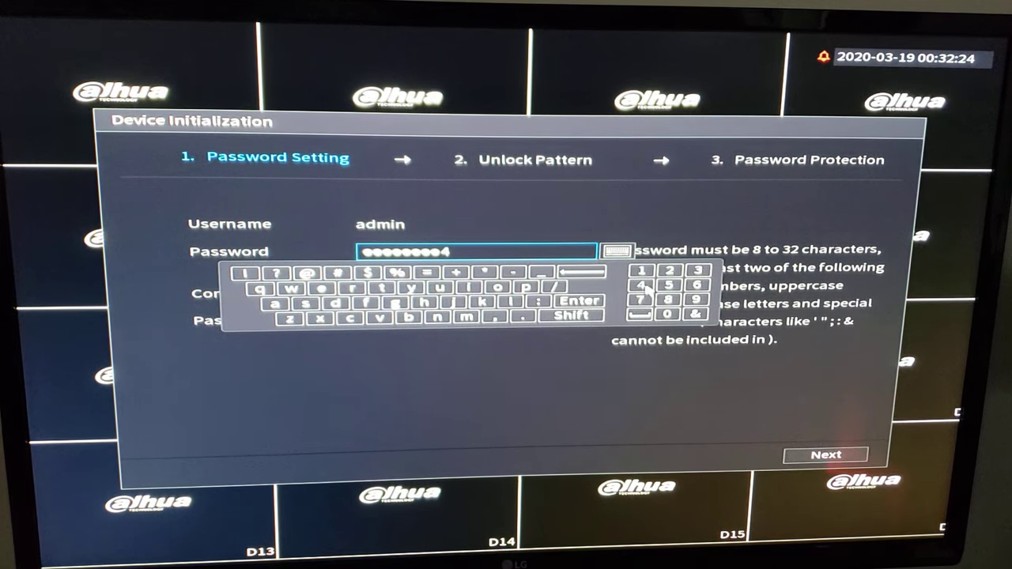
Confirm the admin password and close the on-screen keyboard.
click(474, 293)
click(276, 345)
click(334, 344)
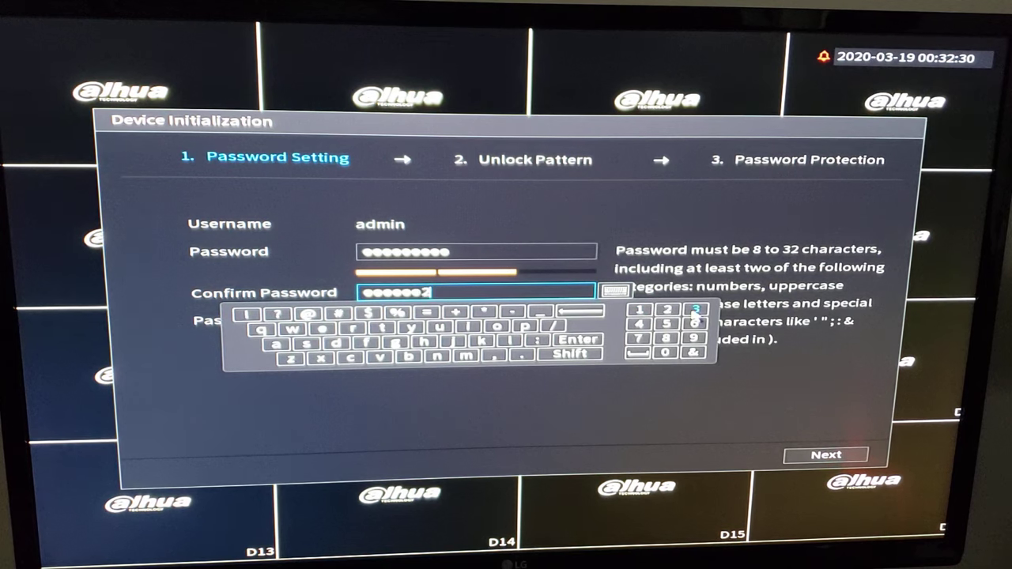
click(639, 325)
click(738, 296)
Draw the L-shaped unlock pattern and redraw it to confirm.
click(825, 454)
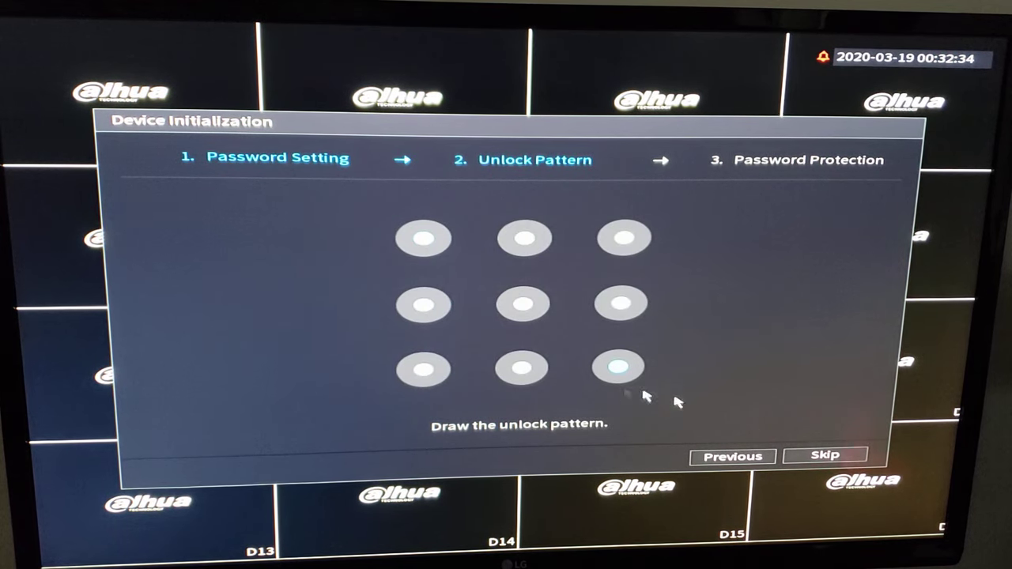
mouse_move(424, 238)
mouse_down()
mouse_move(608, 382)
mouse_move(619, 367)
mouse_up()
drag(424, 238, 619, 367)
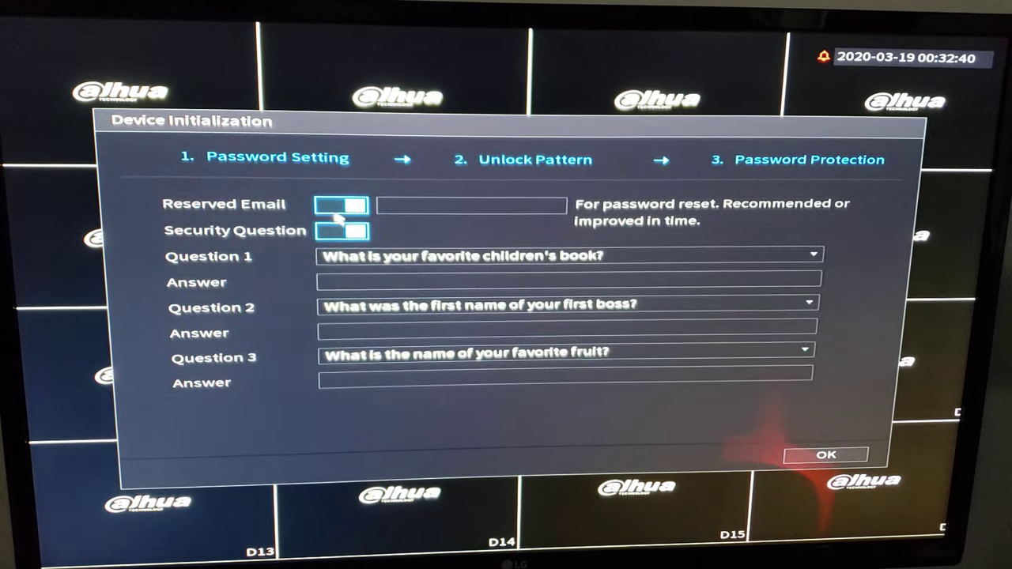
Leave the reserved email empty and switch off Reserved Email and Security Question recovery.
click(395, 205)
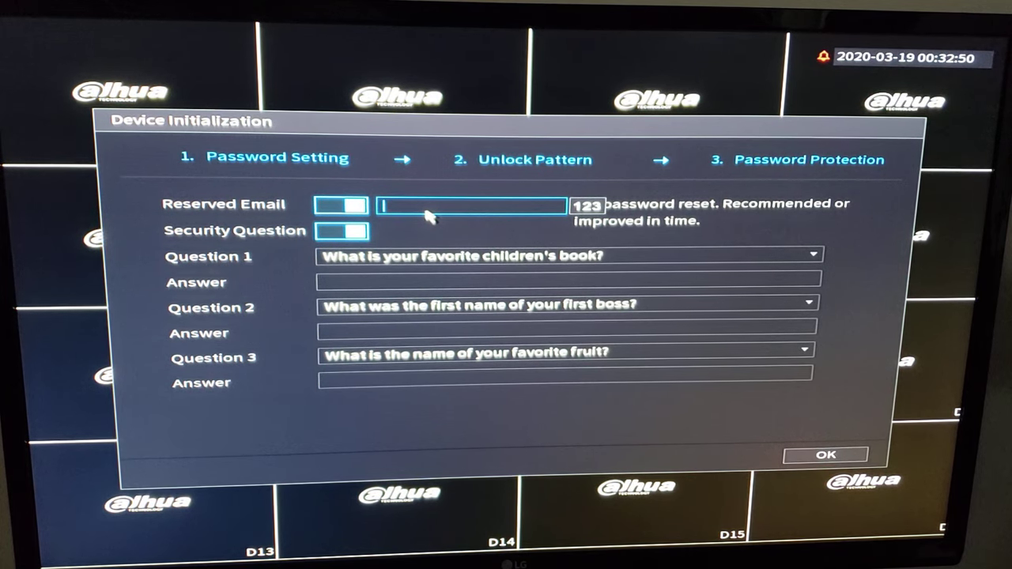
click(434, 237)
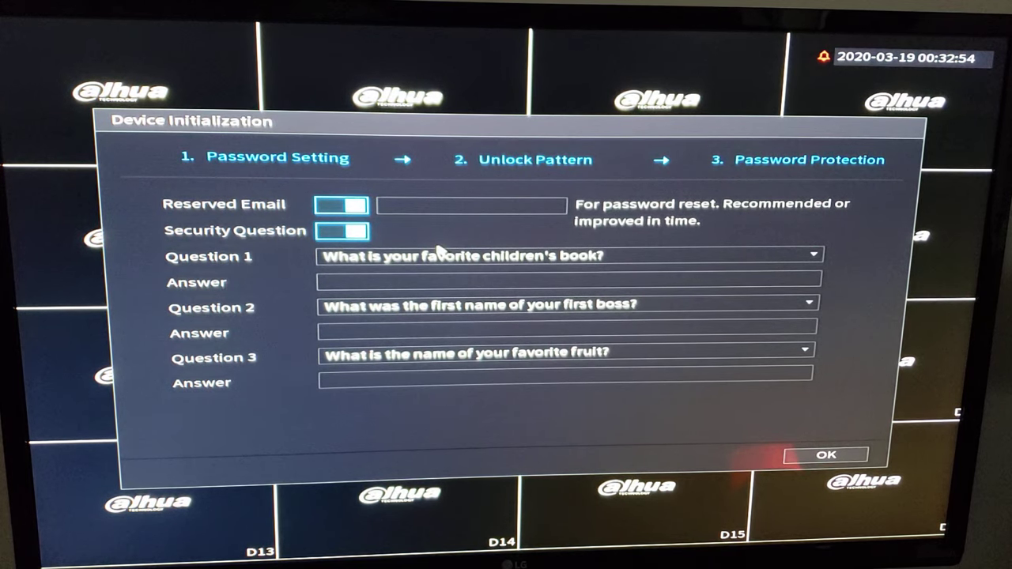
click(475, 207)
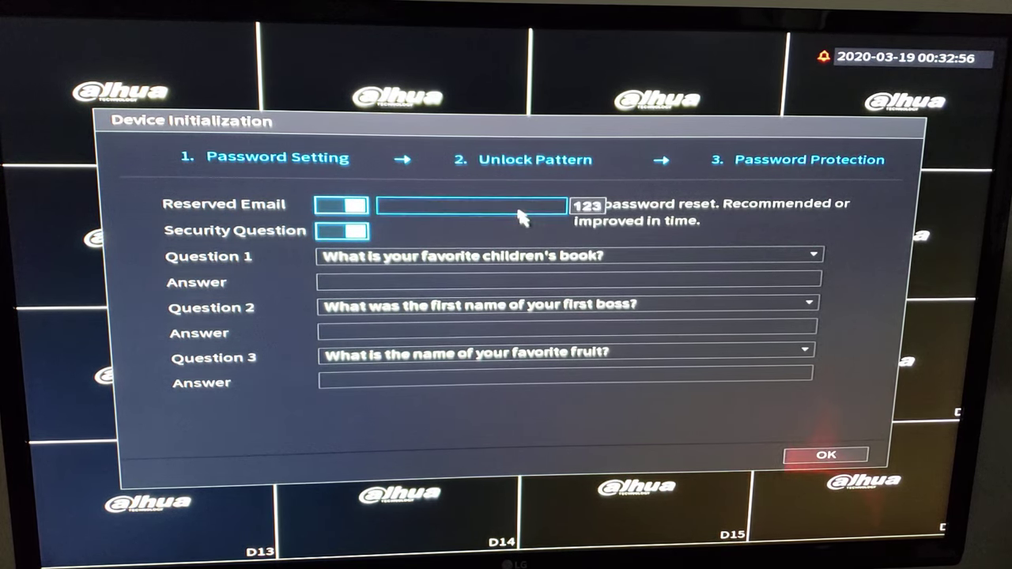
click(625, 282)
click(442, 237)
click(341, 205)
click(342, 230)
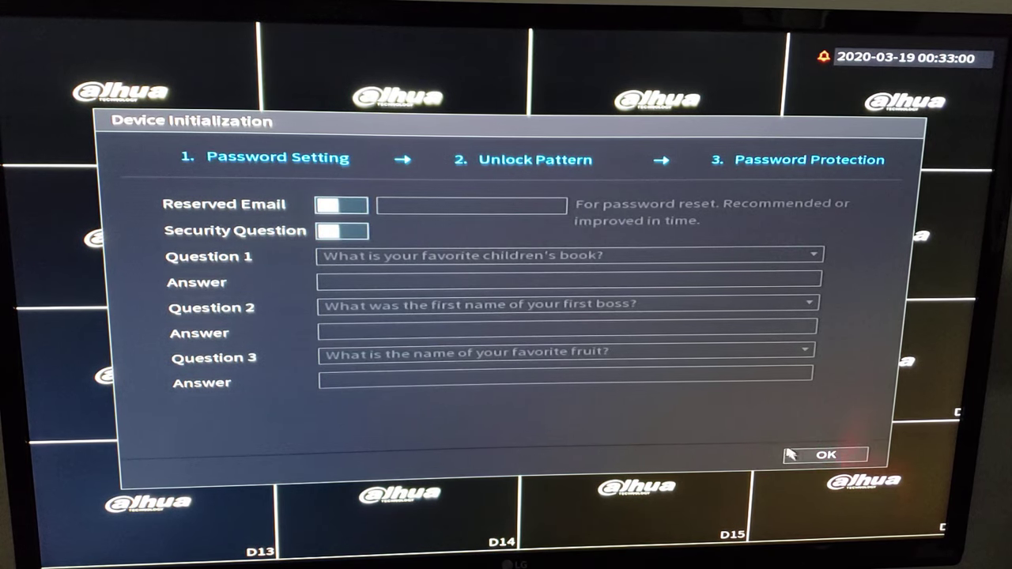
Finish initialization, start the wizard and set Mouse Pointer Speed to slowest.
click(825, 455)
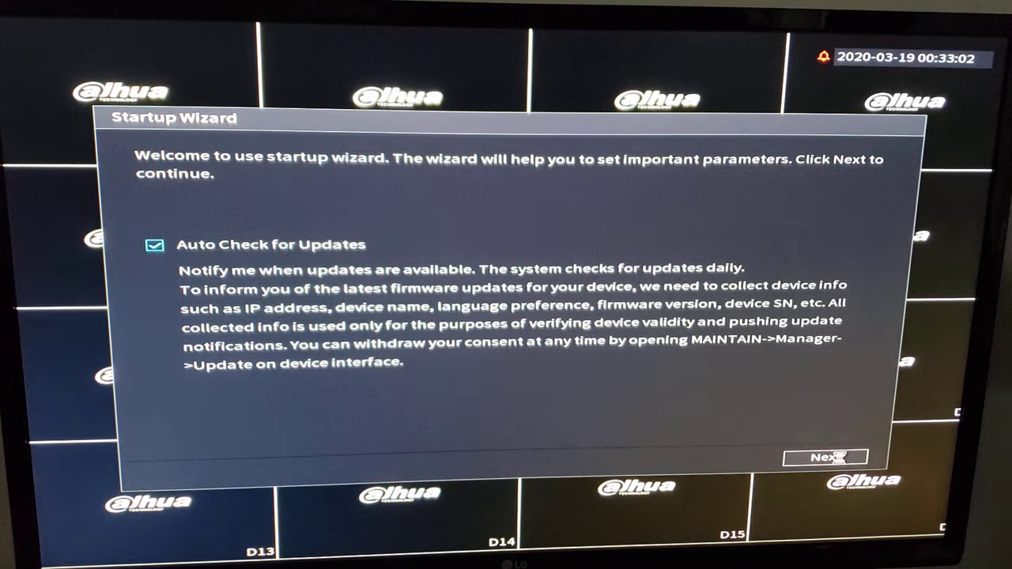
click(826, 457)
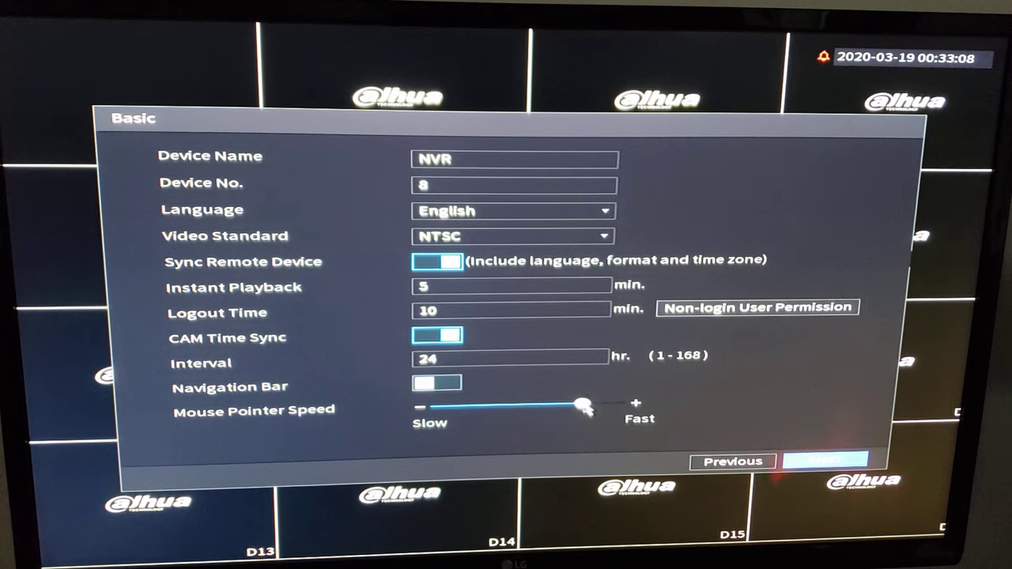
drag(583, 408, 438, 407)
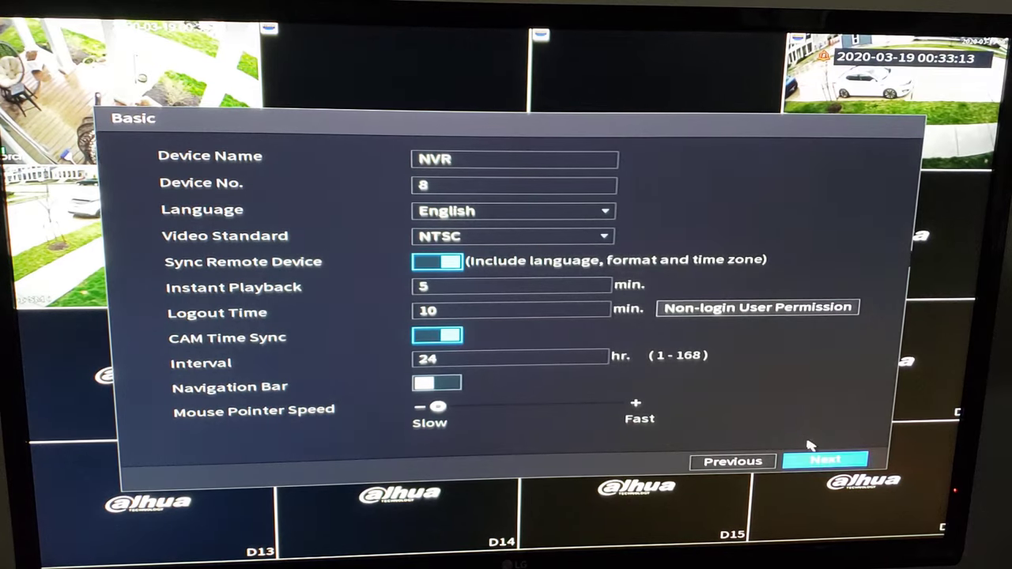
click(825, 461)
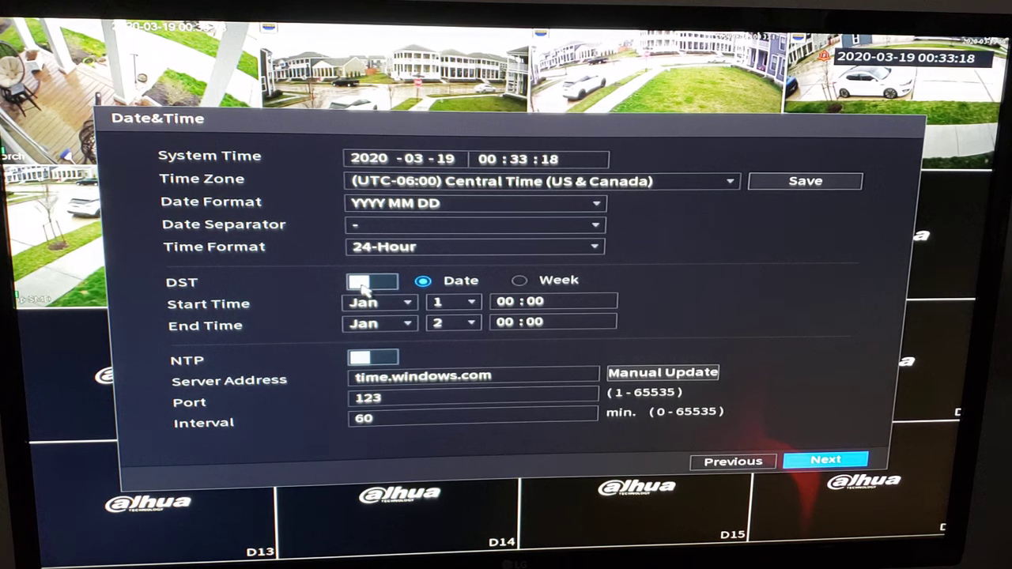
Enable week-based DST starting March, 2nd week, Sunday.
click(365, 283)
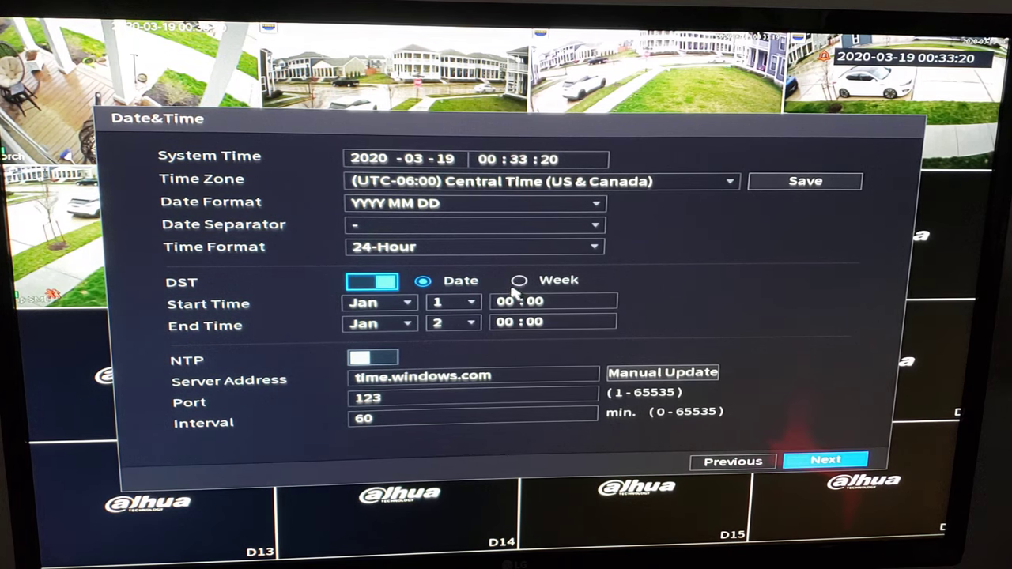
click(519, 281)
click(384, 302)
click(372, 335)
click(475, 301)
click(484, 336)
click(558, 301)
click(554, 403)
click(612, 301)
click(651, 281)
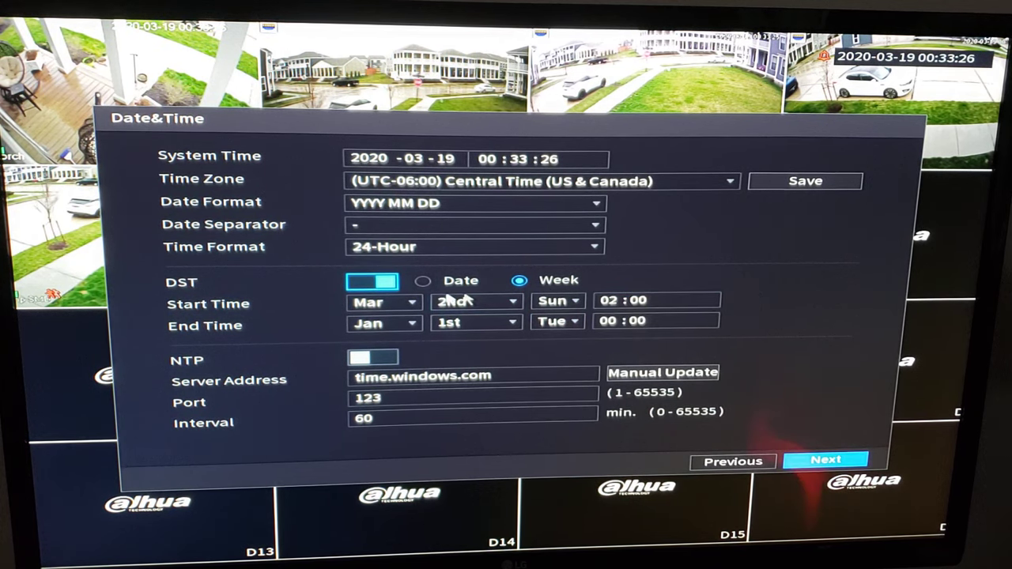
Set DST to end in November on Sunday at 02:00.
click(384, 323)
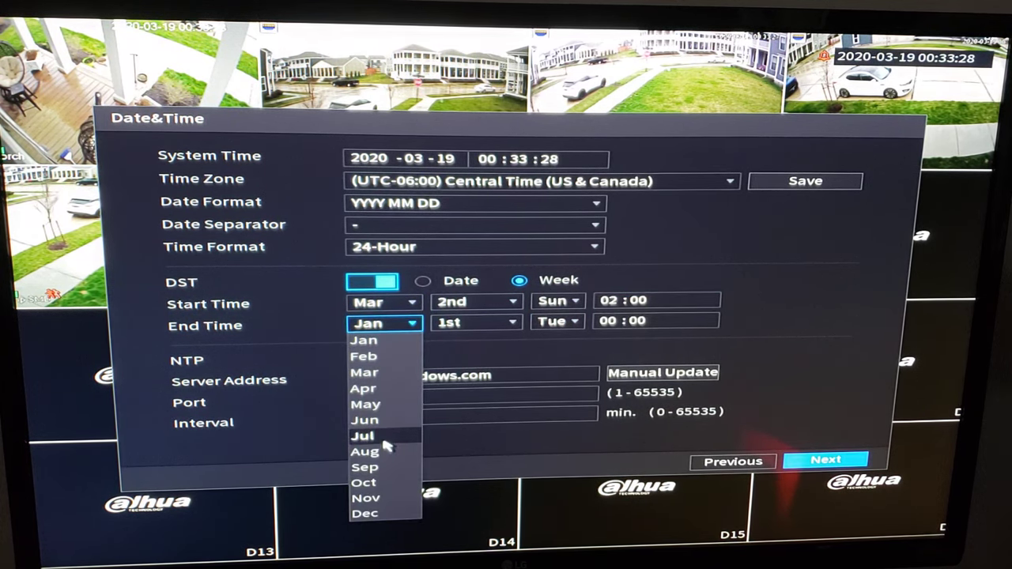
click(366, 497)
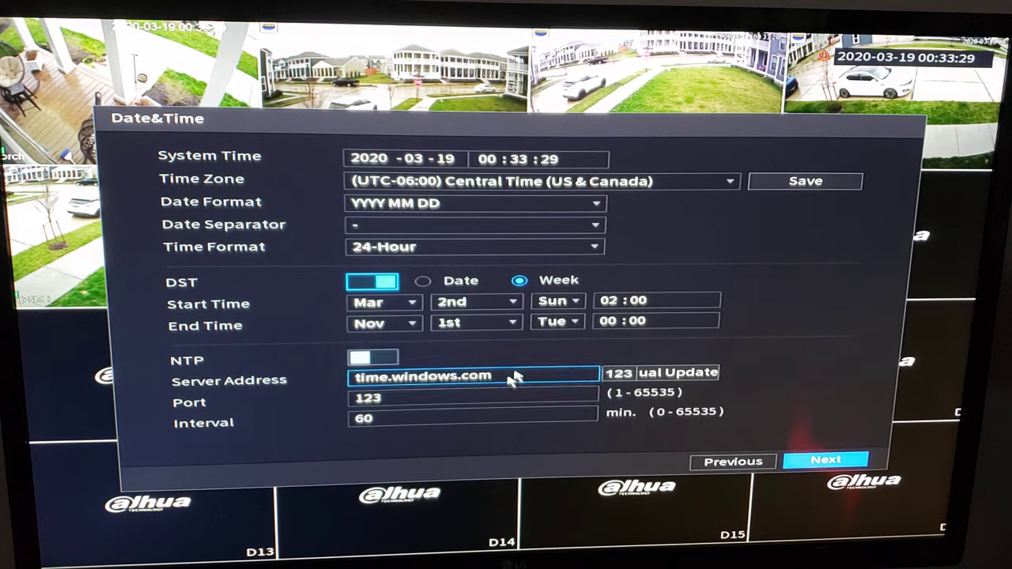
click(558, 321)
click(617, 320)
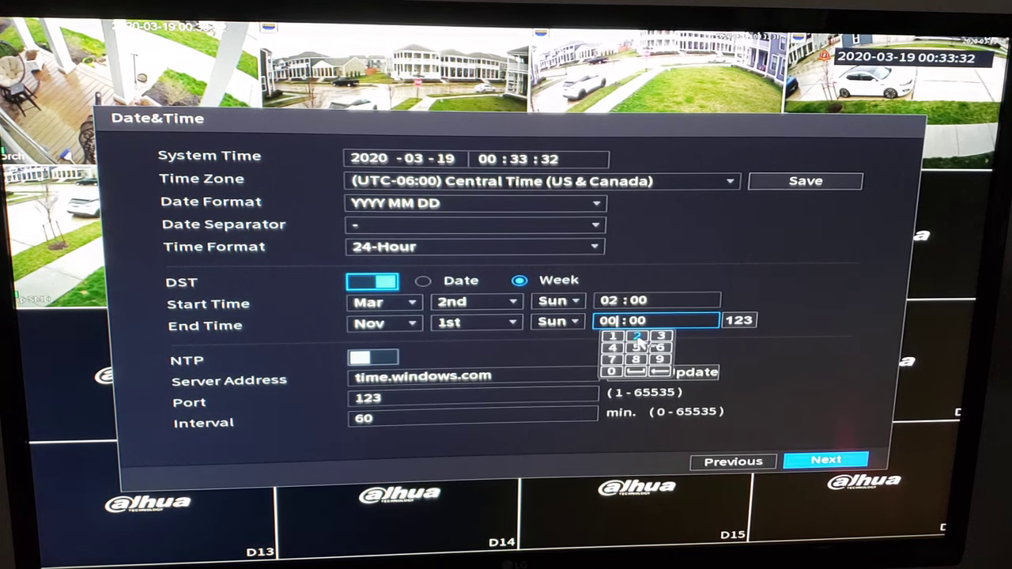
click(554, 364)
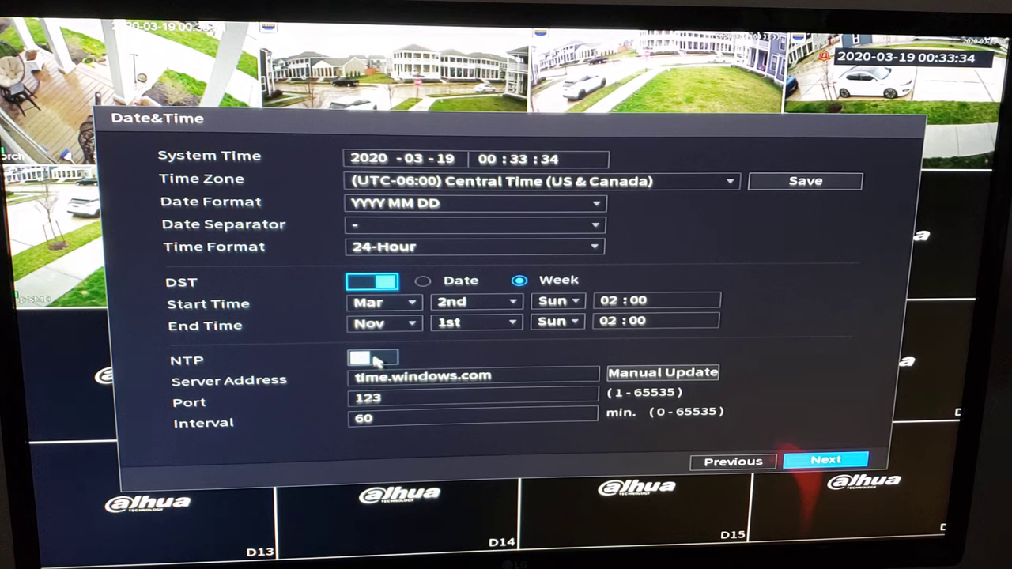
Turn on NTP time synchronization and continue to the network settings.
click(377, 360)
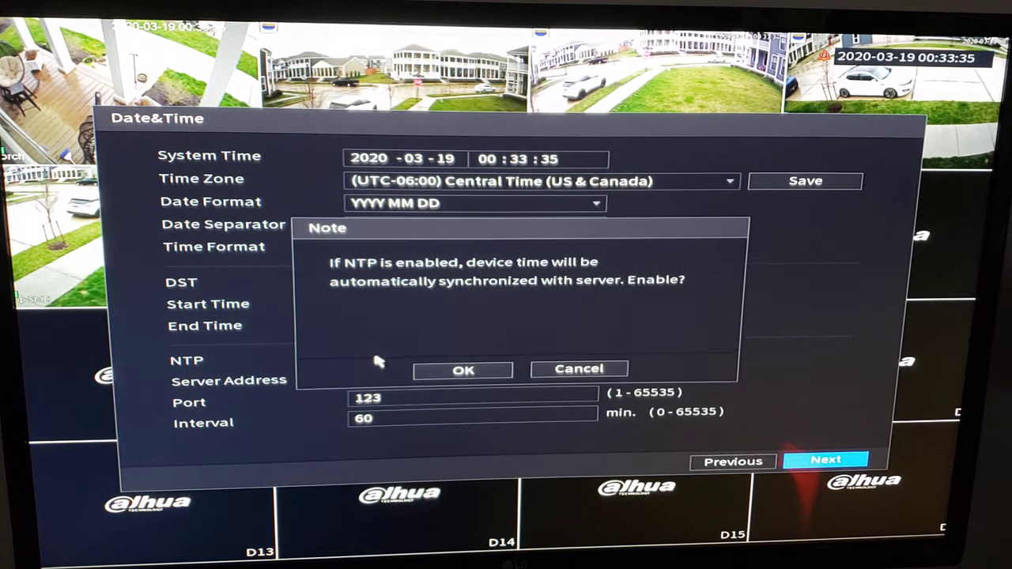
click(456, 373)
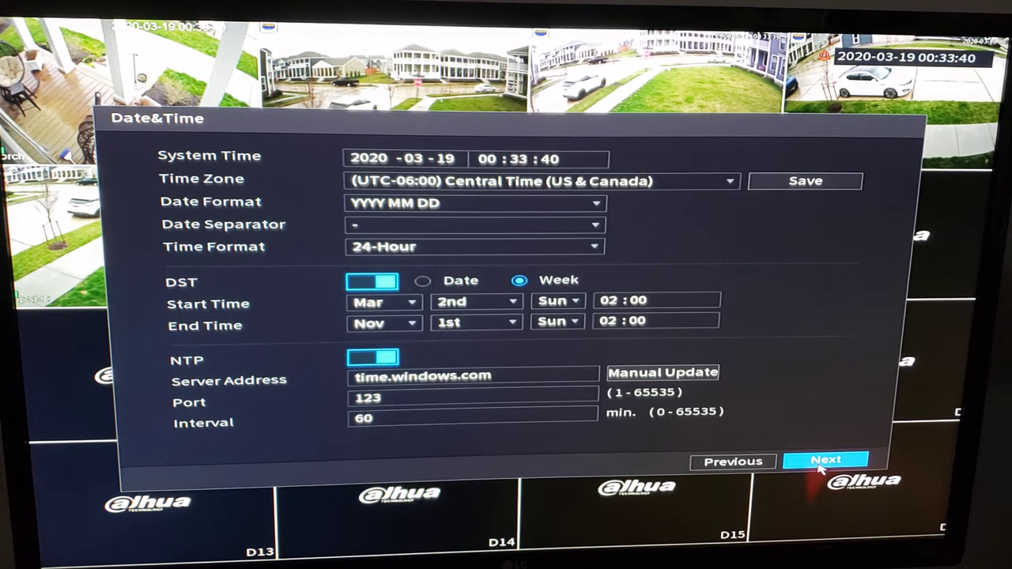
click(820, 467)
click(801, 461)
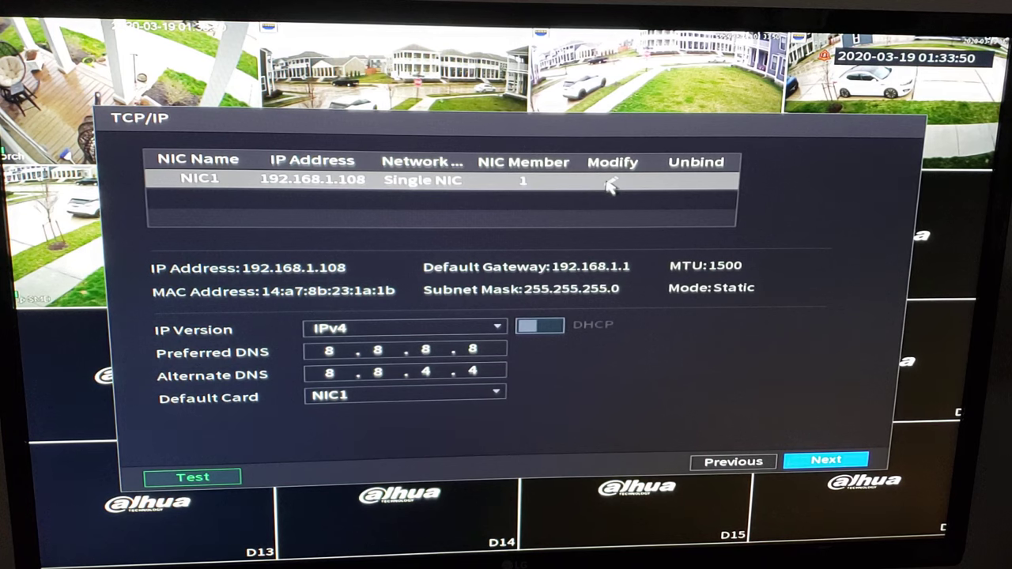
Switch NIC1 to DHCP addressing, apply it, and advance to the P2P page.
click(611, 185)
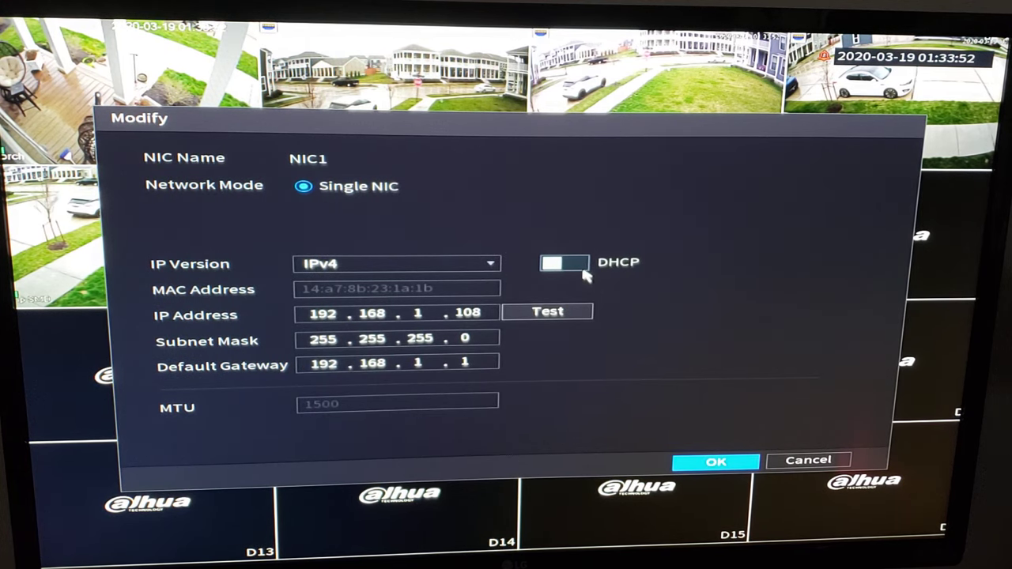
click(570, 269)
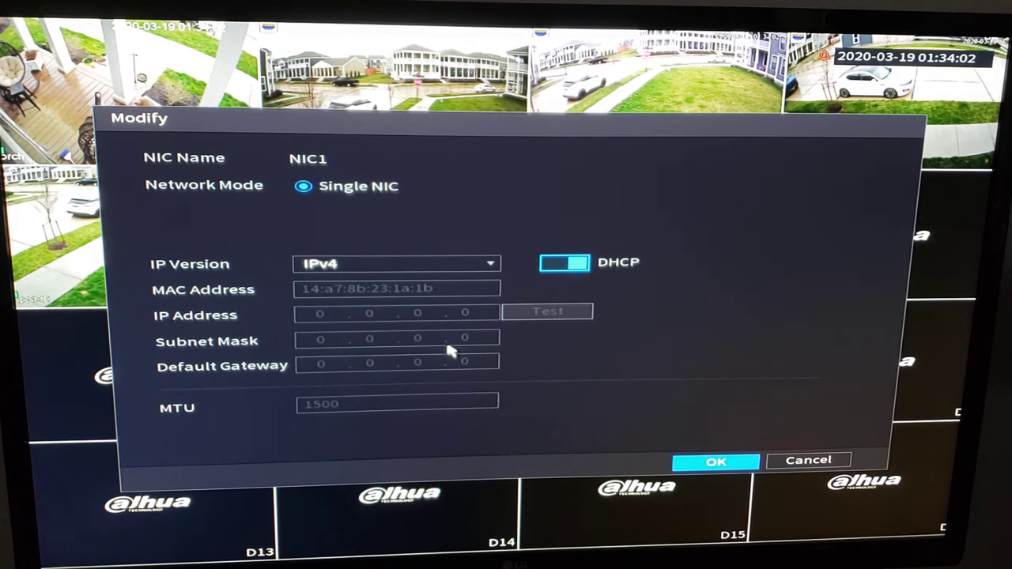
click(726, 468)
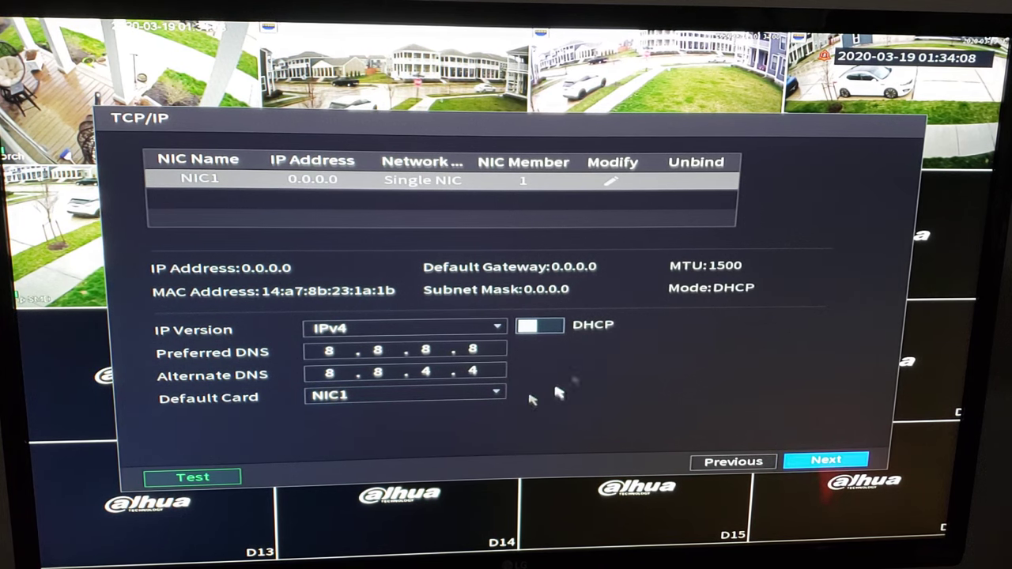
click(826, 461)
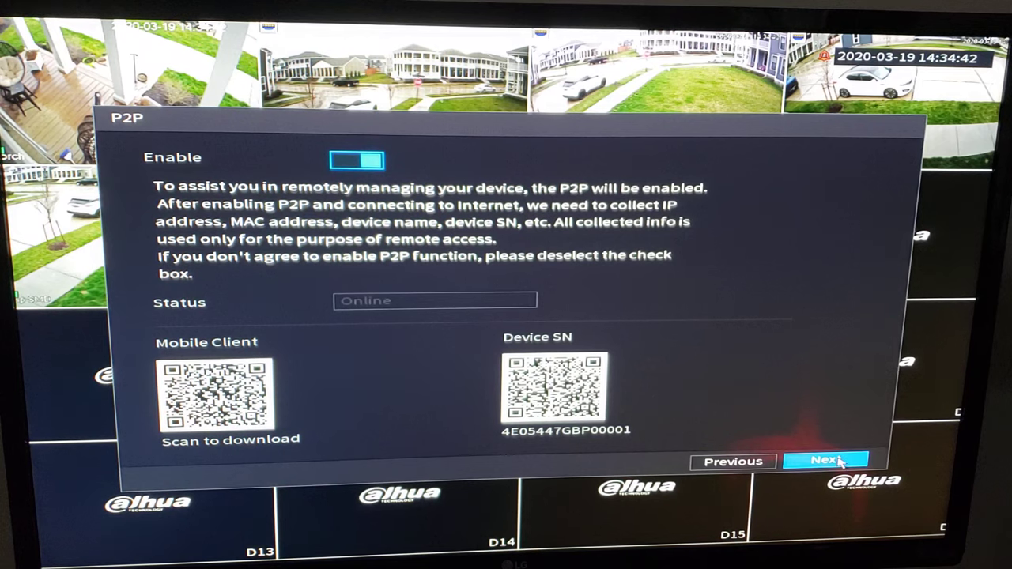
Reach the Record schedule and add Motion and Intelligent to Sunday's all-day period, copied to every day.
click(840, 461)
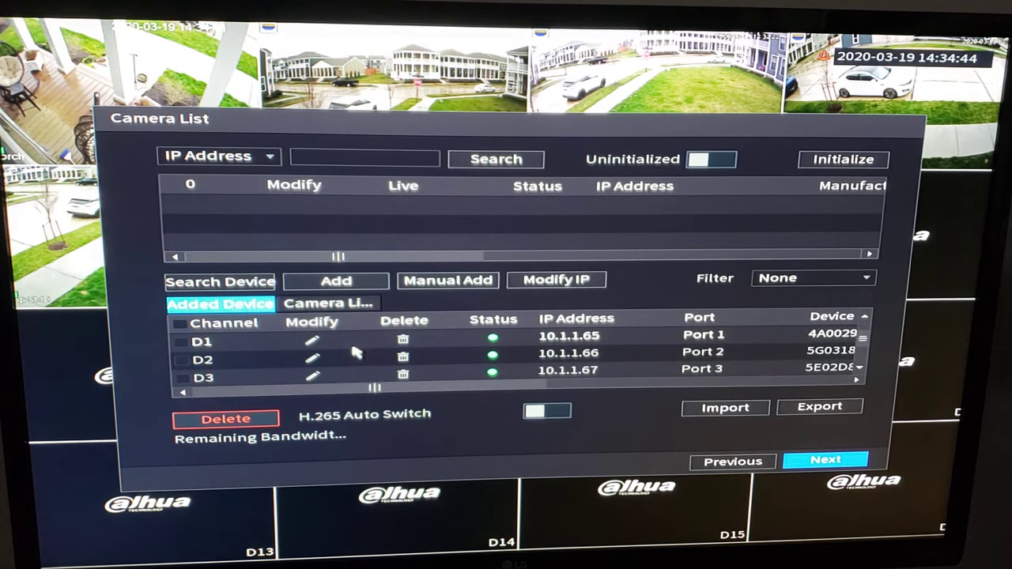
scroll(360, 352, down, 4)
scroll(360, 352, down, 2)
scroll(370, 354, up, 6)
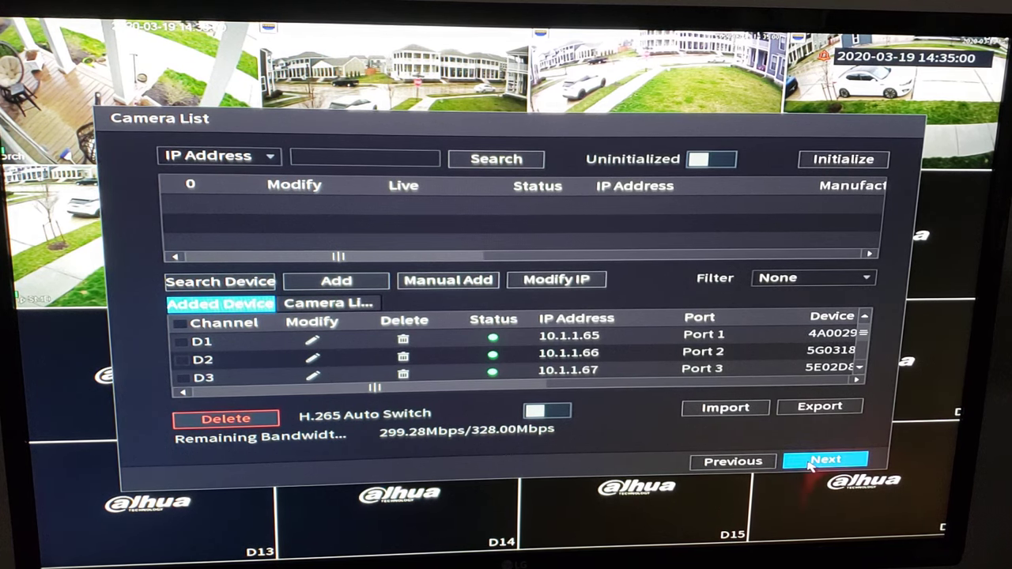
click(826, 460)
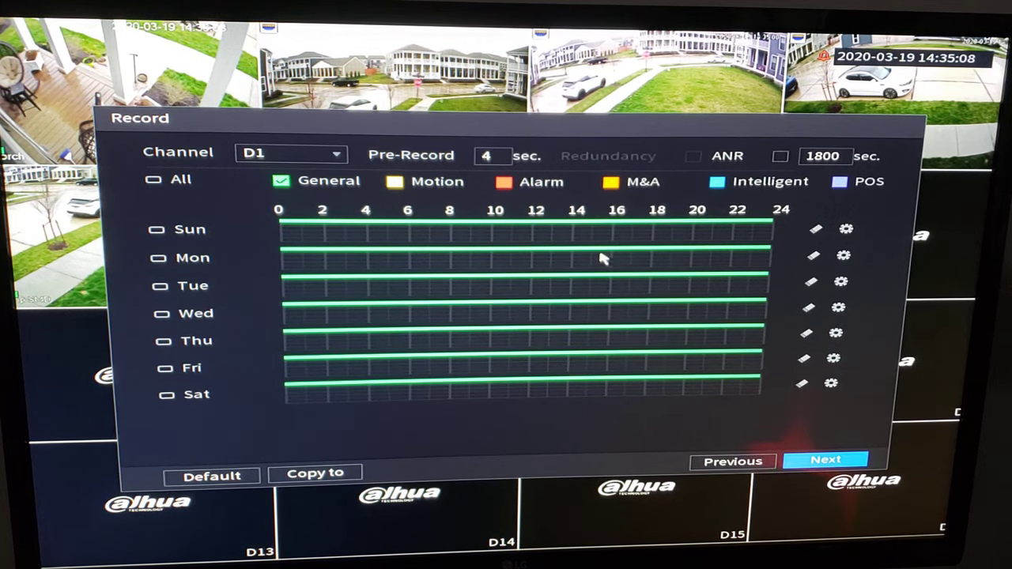
click(846, 231)
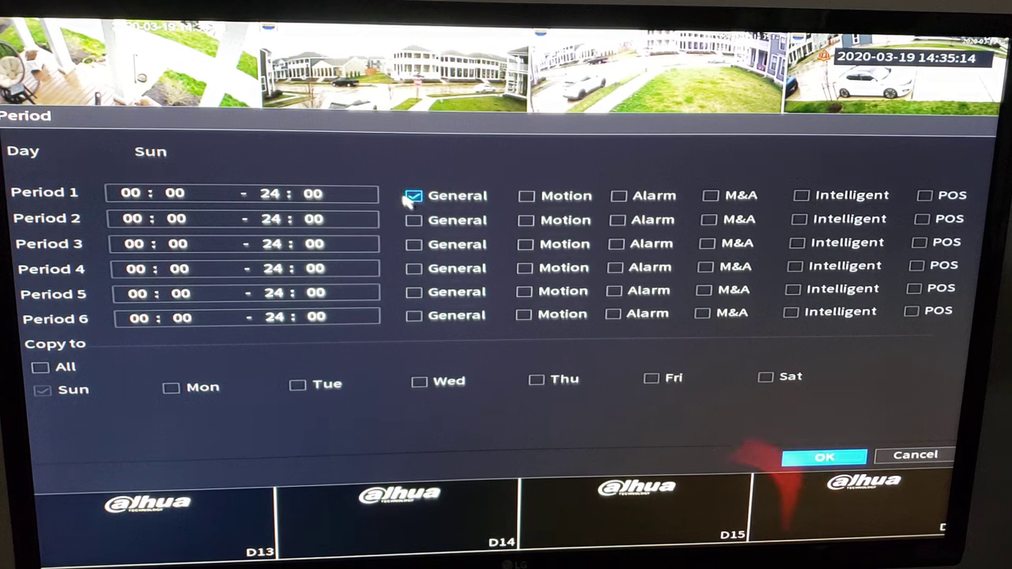
click(526, 196)
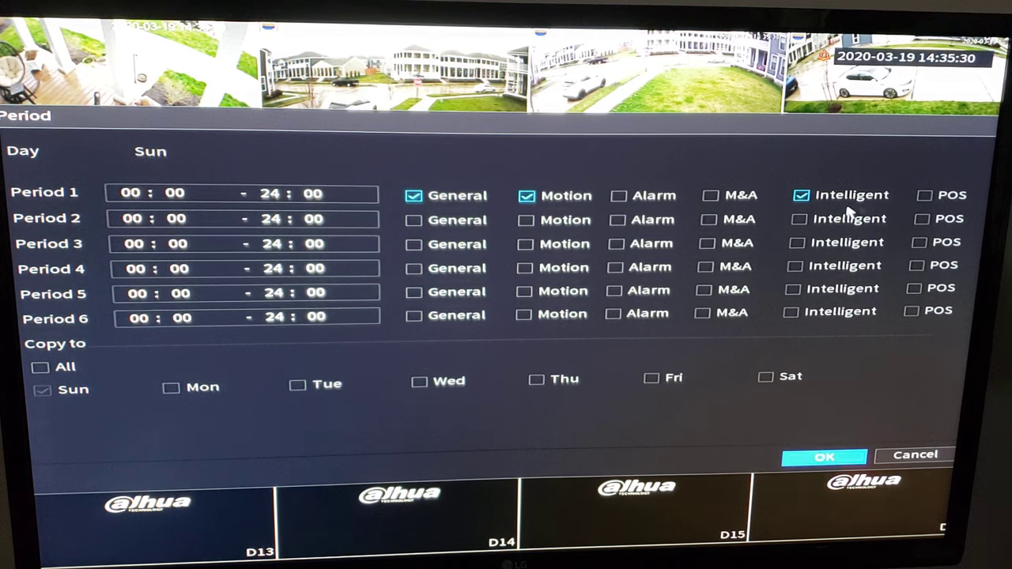
click(41, 367)
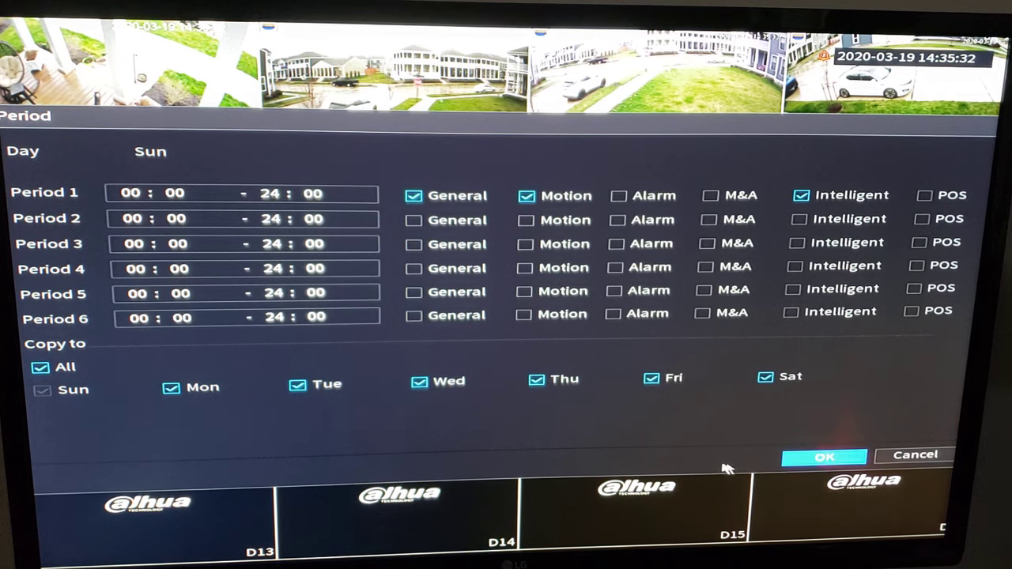
click(824, 457)
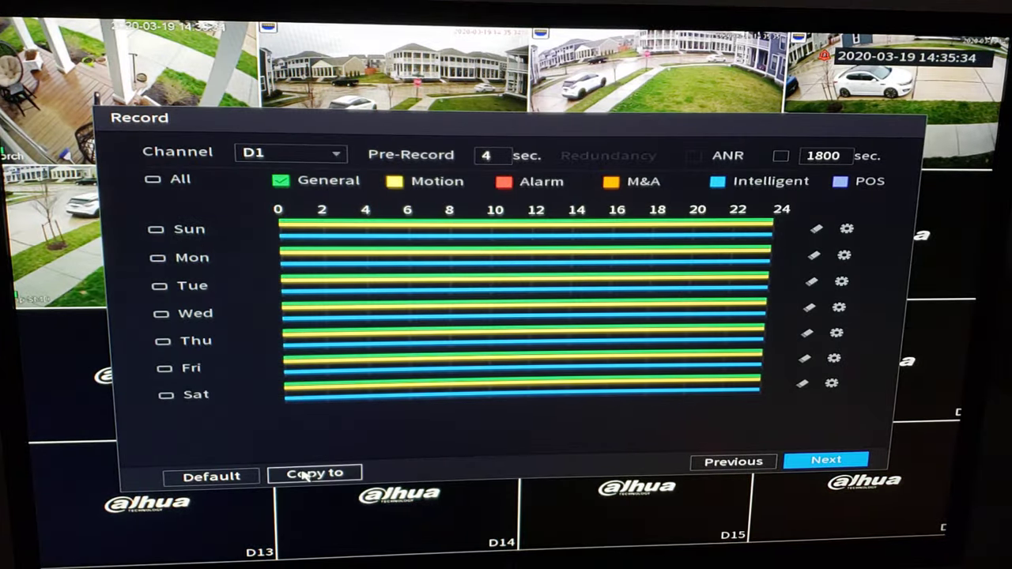
Copy the recording schedule to all channels and advance to the snapshot schedule.
click(316, 474)
click(274, 275)
click(620, 355)
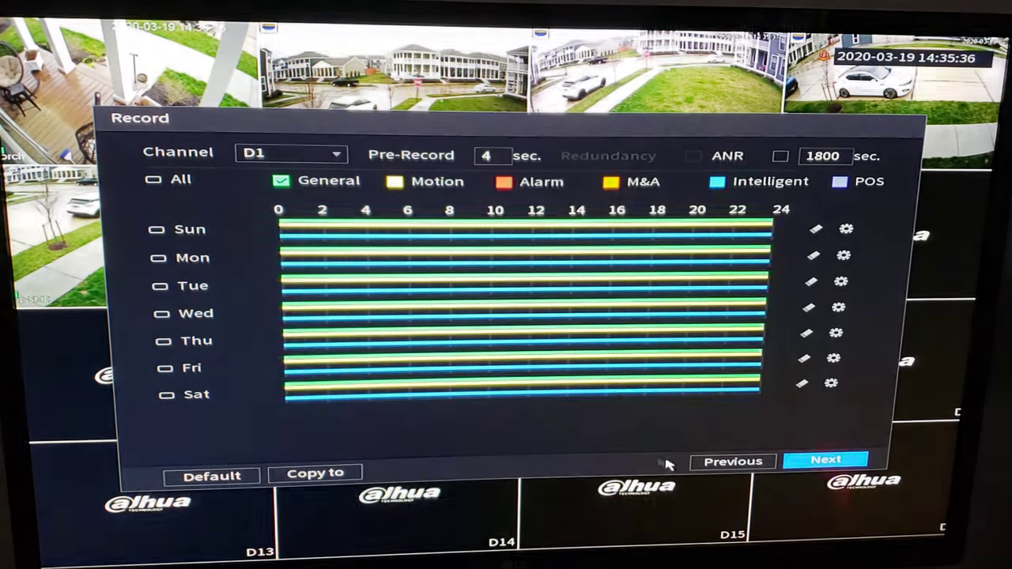
click(827, 461)
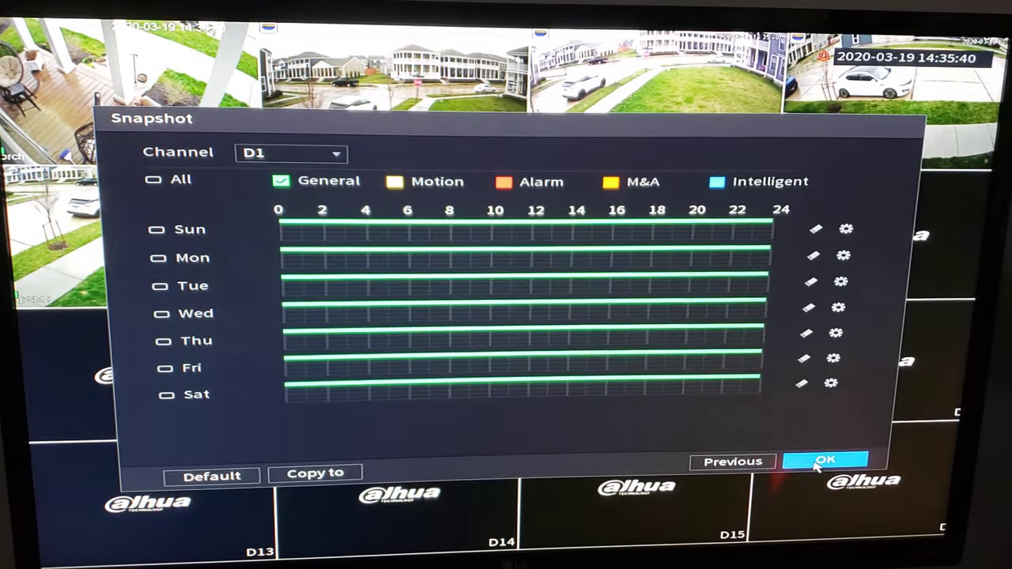
Finish the wizard, dismiss the note, and reach CAMERA > Encode from the main menu.
click(825, 462)
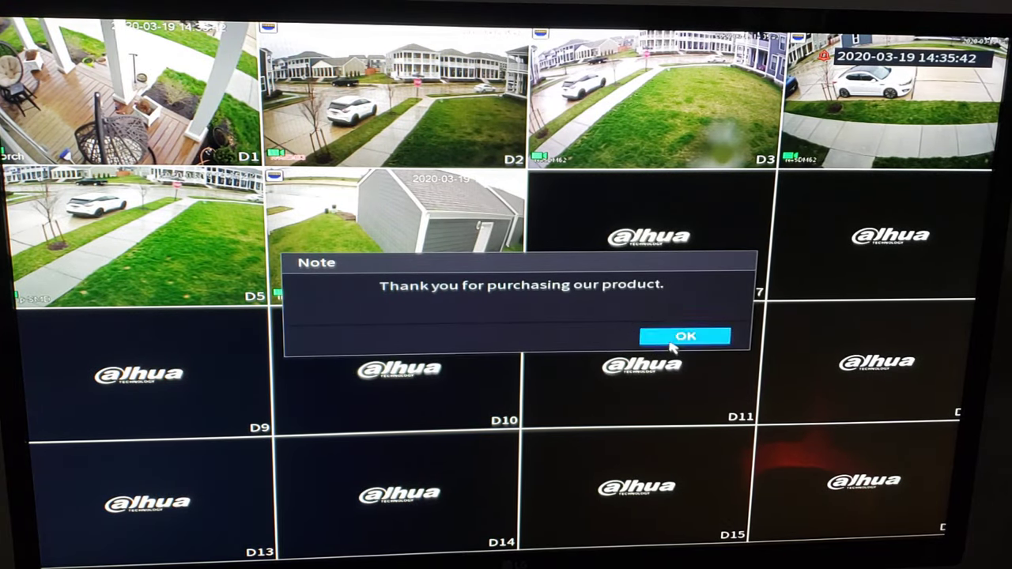
click(685, 337)
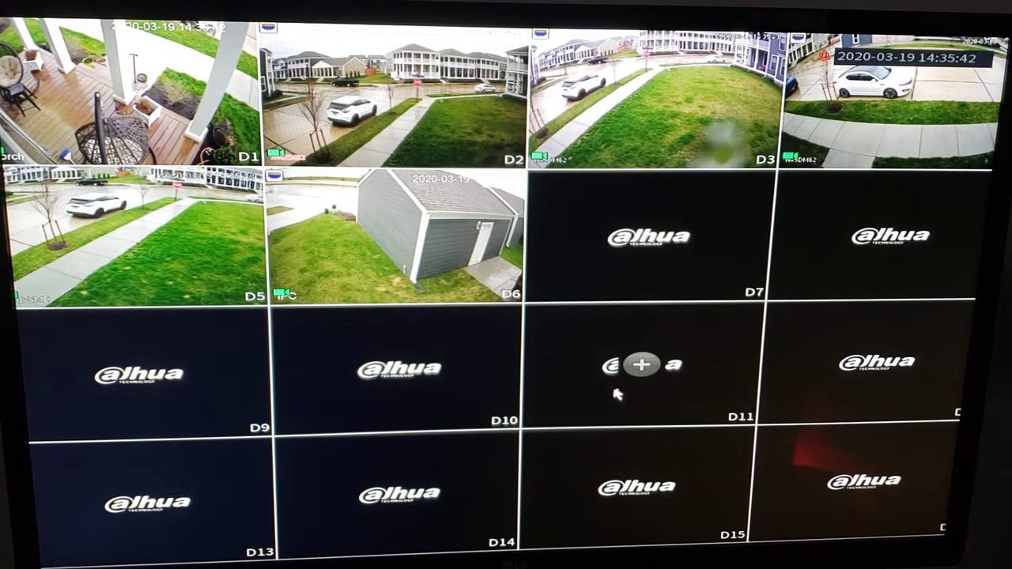
right_click(442, 238)
click(495, 236)
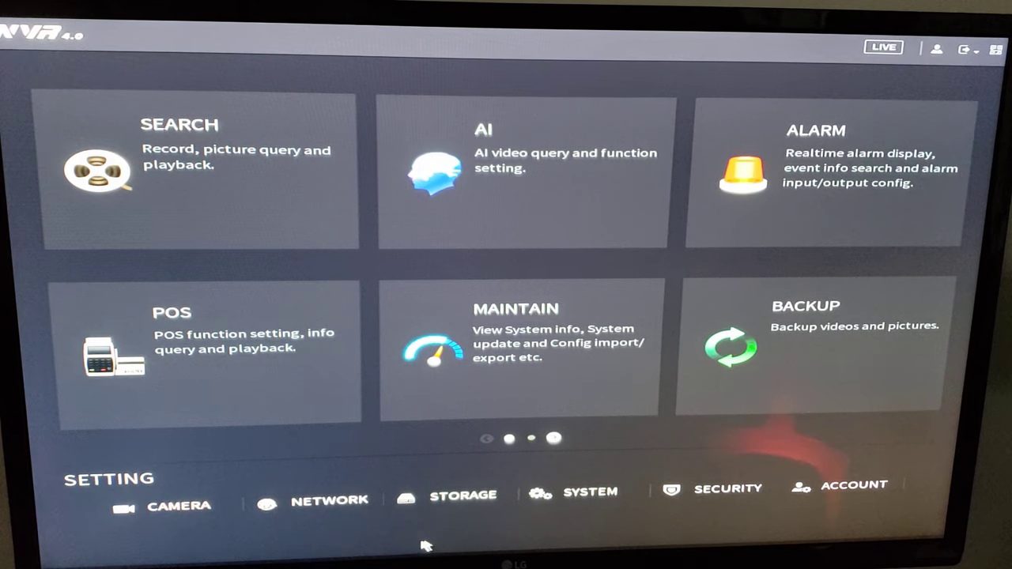
click(180, 516)
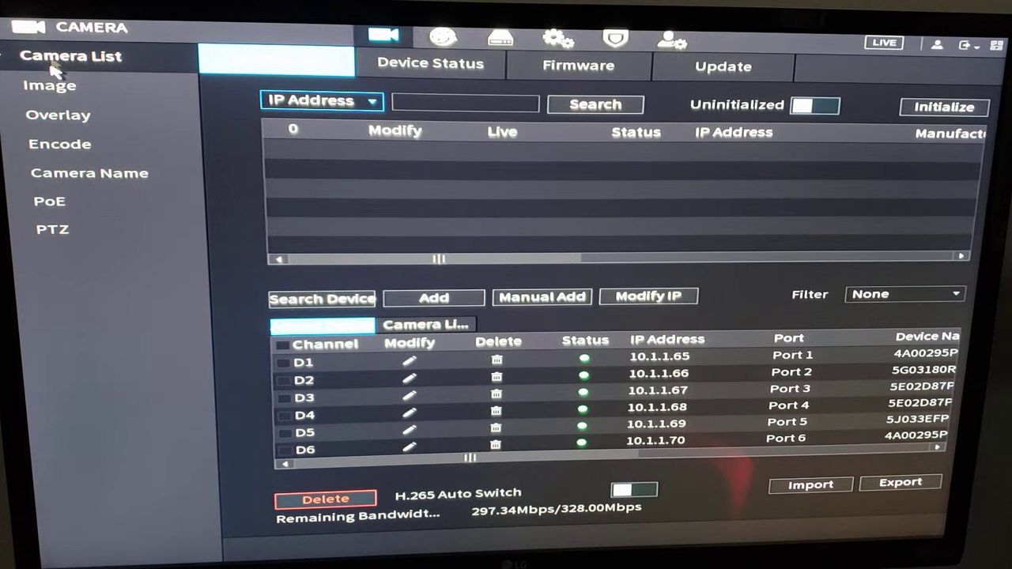
click(67, 149)
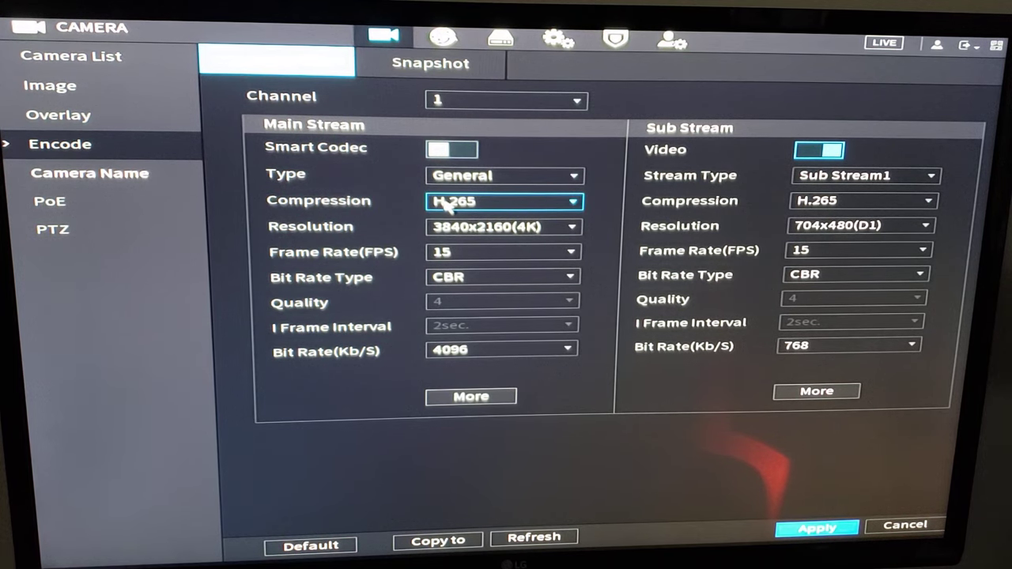
Keep H.265 main-stream compression and review channels 1–3 encoding settings.
click(444, 204)
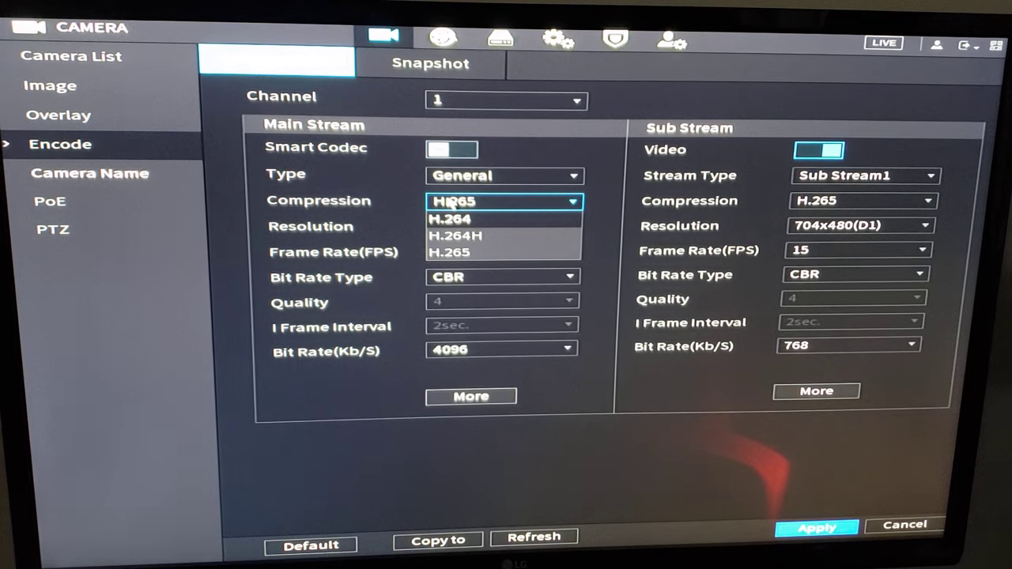
click(403, 205)
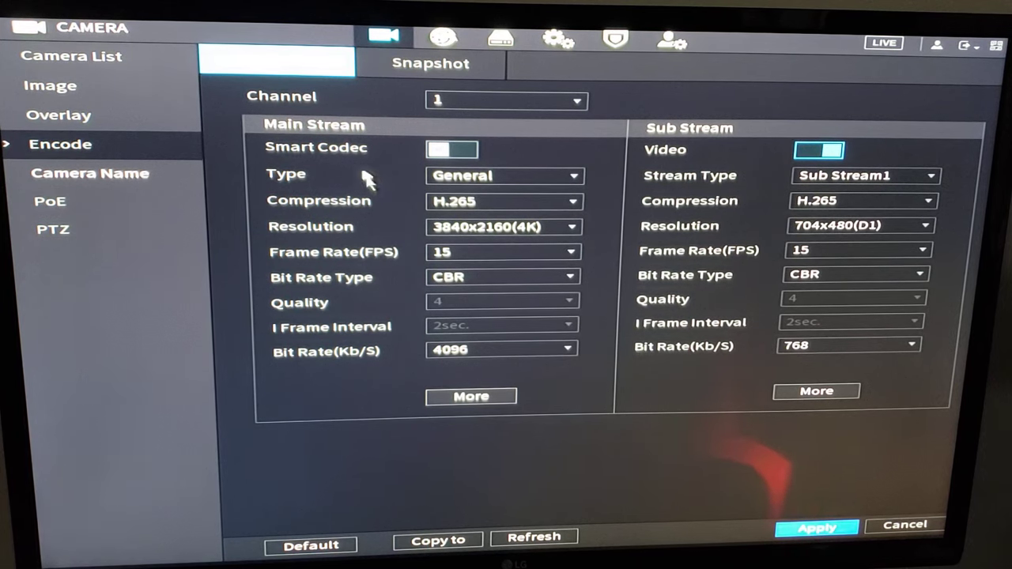
click(507, 101)
click(463, 118)
click(506, 100)
click(487, 120)
click(506, 100)
click(526, 120)
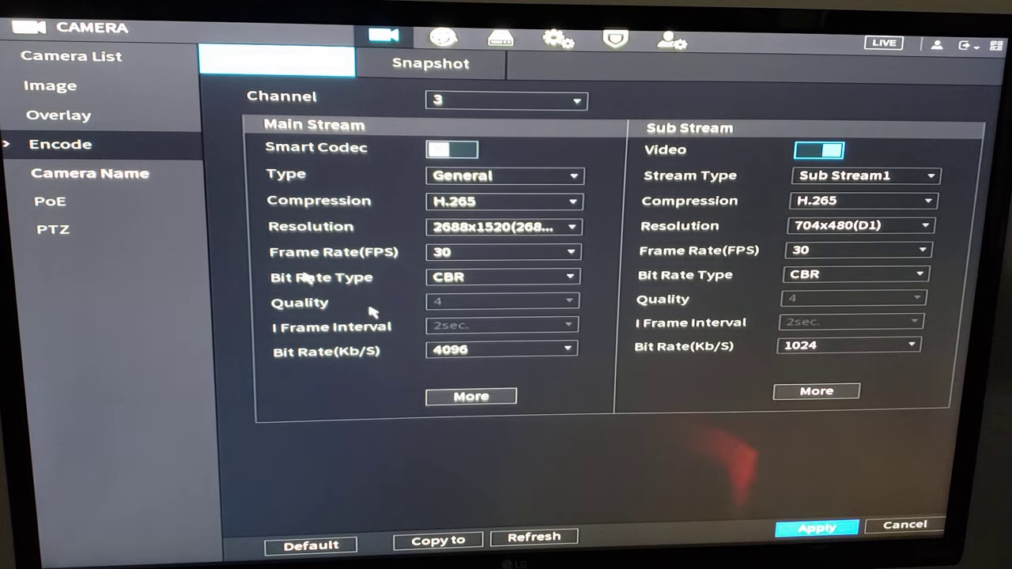
click(90, 174)
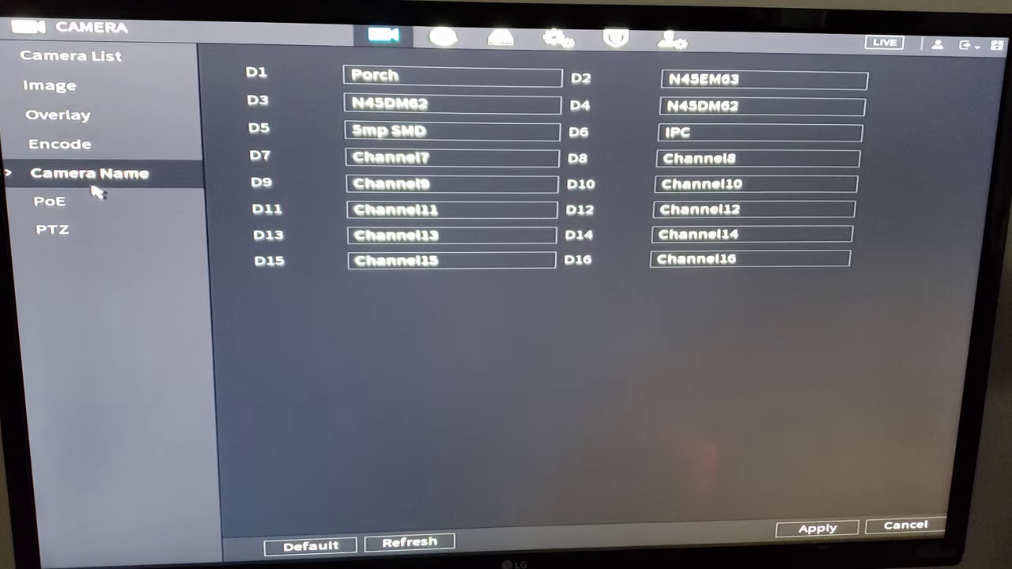
Close the Camera Name page back to the main menu.
right_click(238, 166)
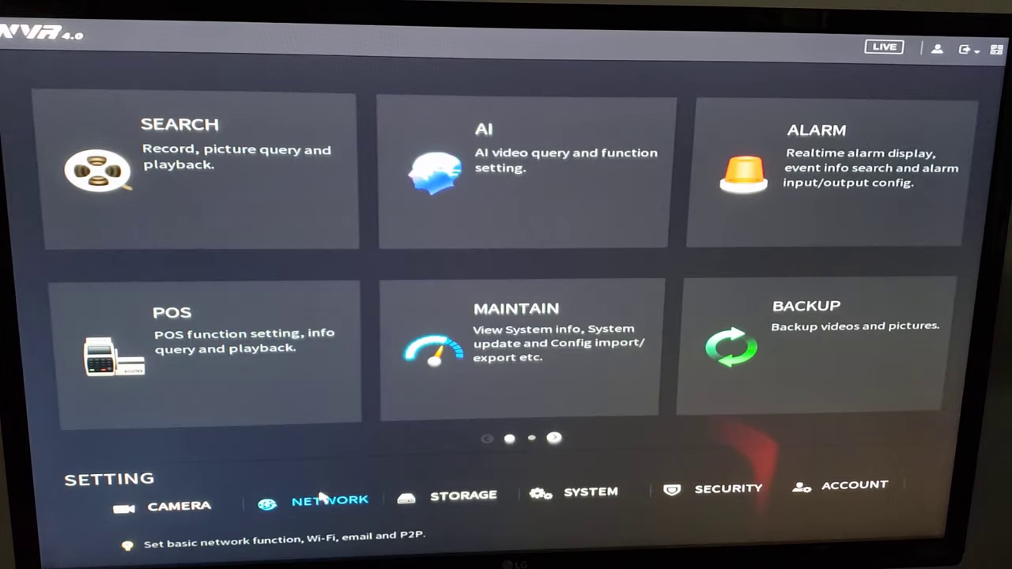
View the NETWORK TCP/IP and P2P remote-access settings.
click(330, 499)
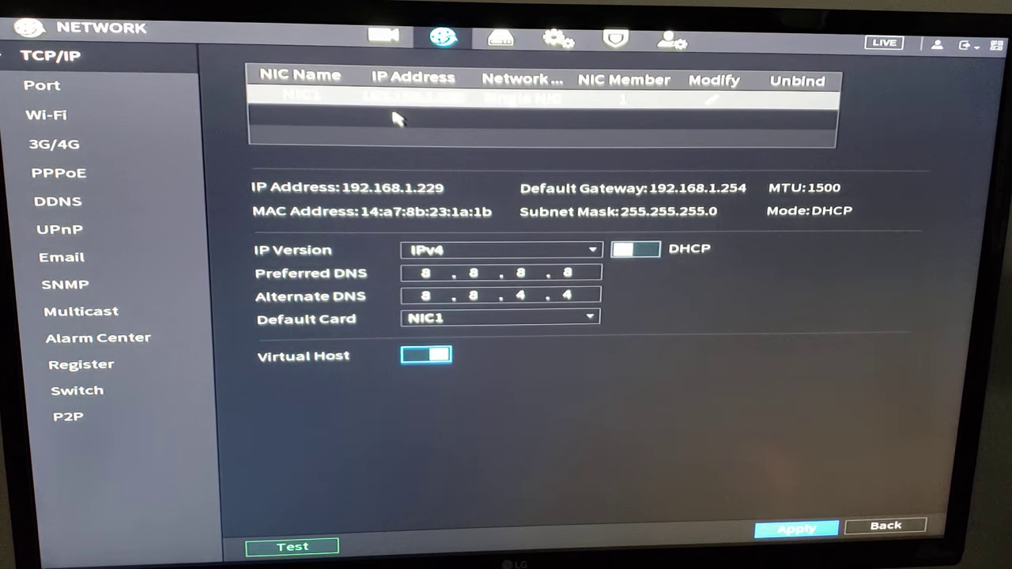
click(68, 417)
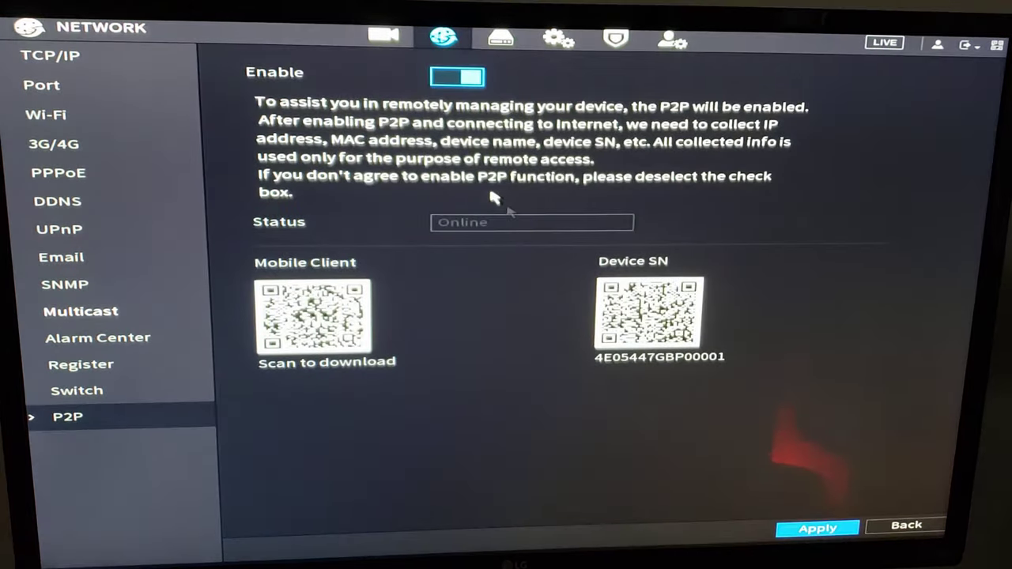
click(32, 57)
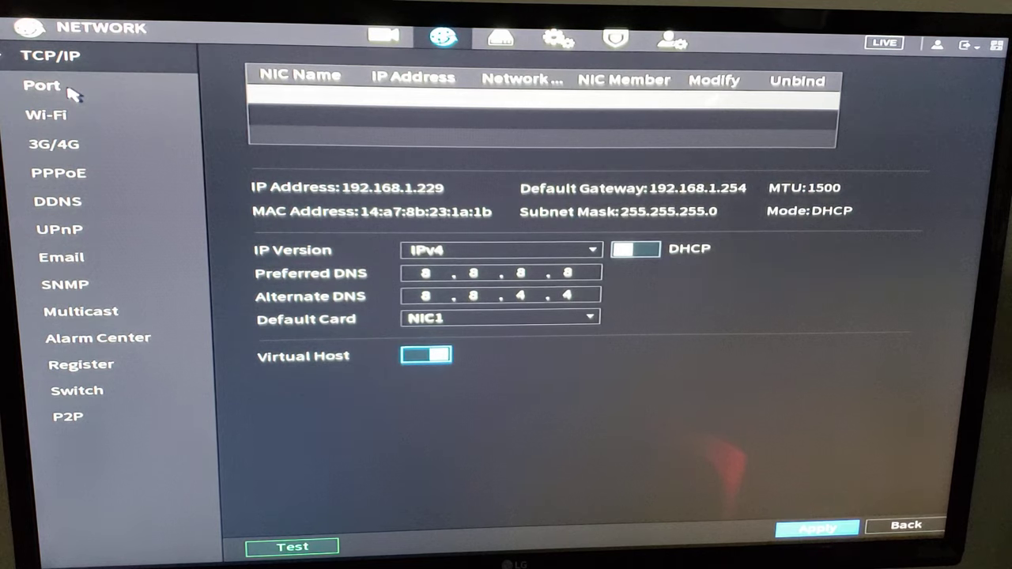
Inspect the TCP and HTTP port values, leave defaults unchanged, and close network settings.
click(42, 86)
click(533, 105)
click(388, 109)
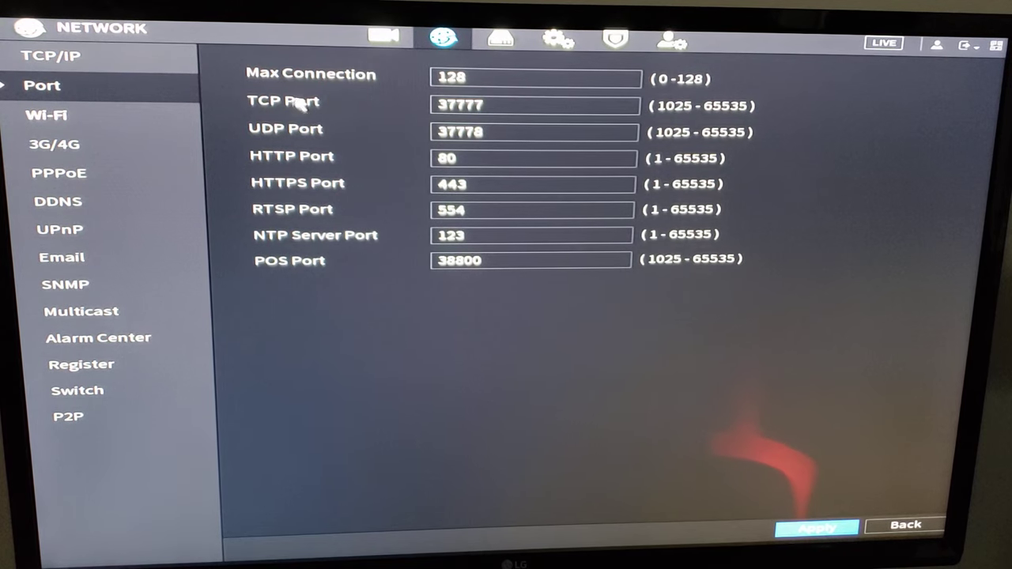
click(459, 159)
click(415, 151)
click(467, 109)
click(425, 157)
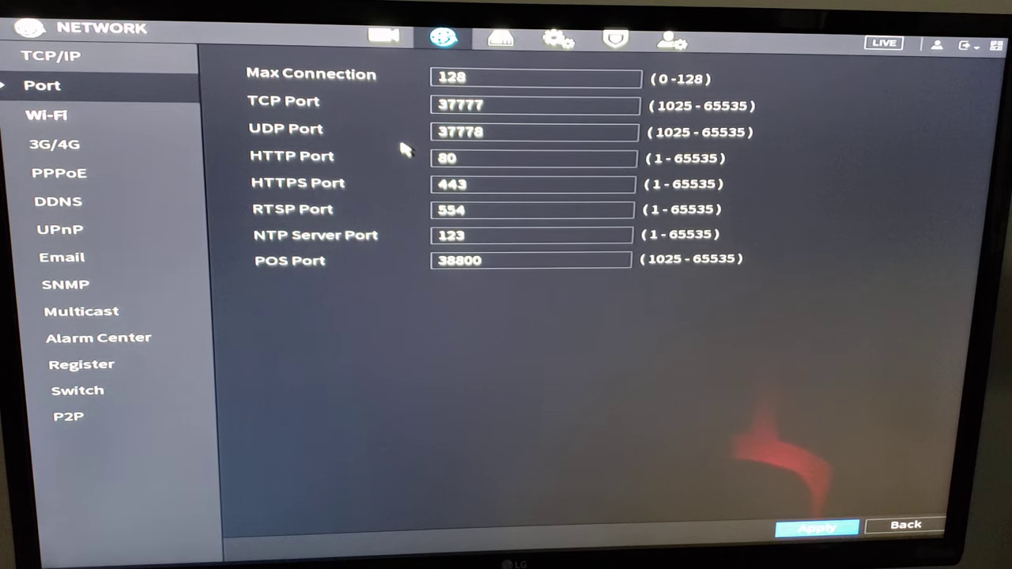
right_click(393, 158)
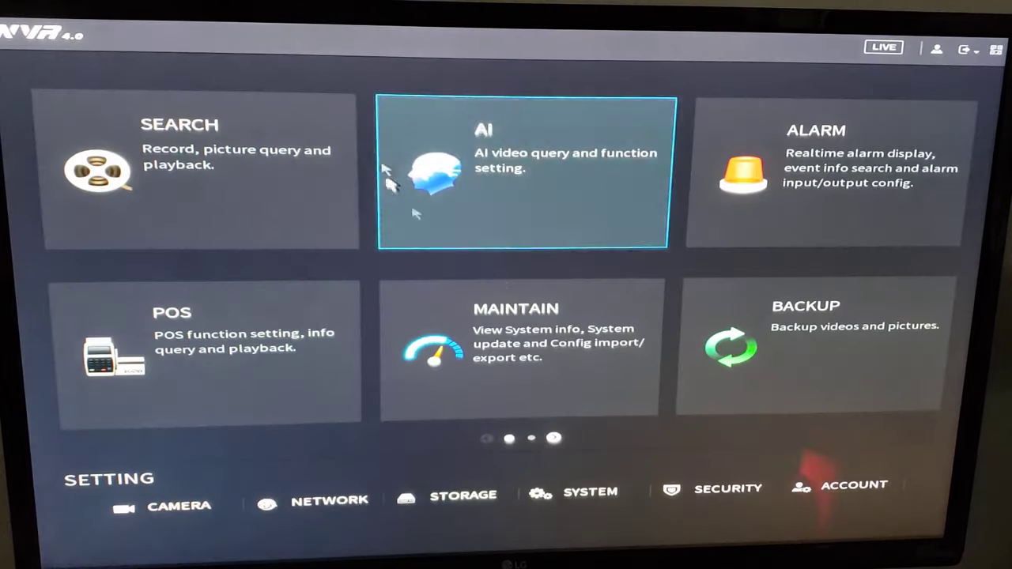
In STORAGE check Sunday's schedule periods, view Disk Manager, then Rec Estimate.
click(446, 497)
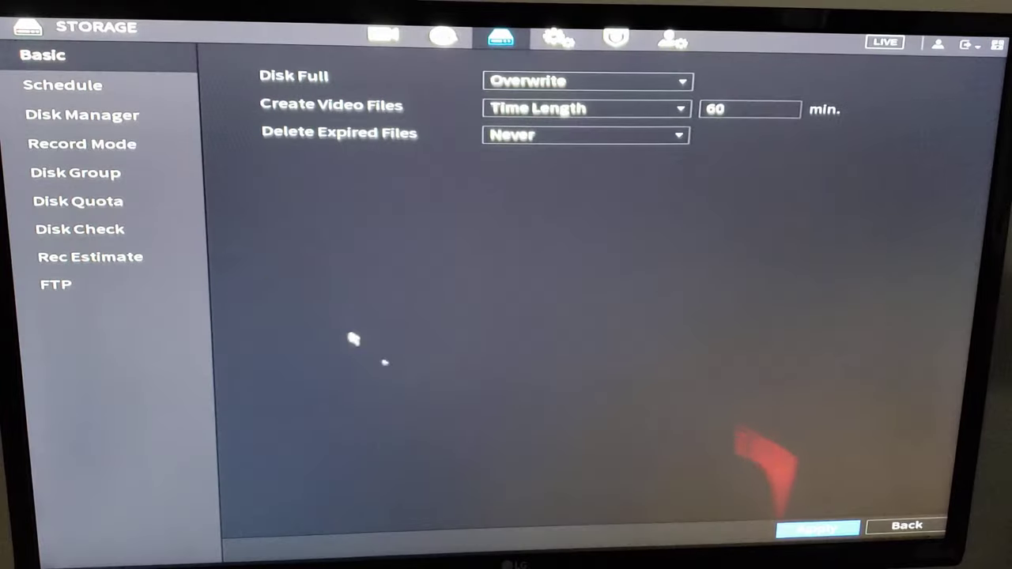
click(63, 84)
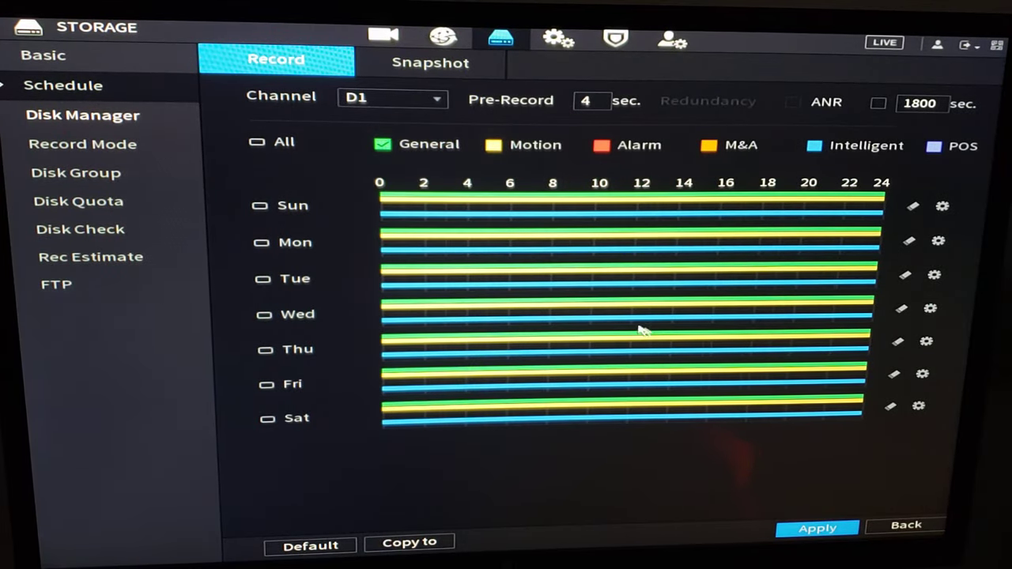
click(914, 207)
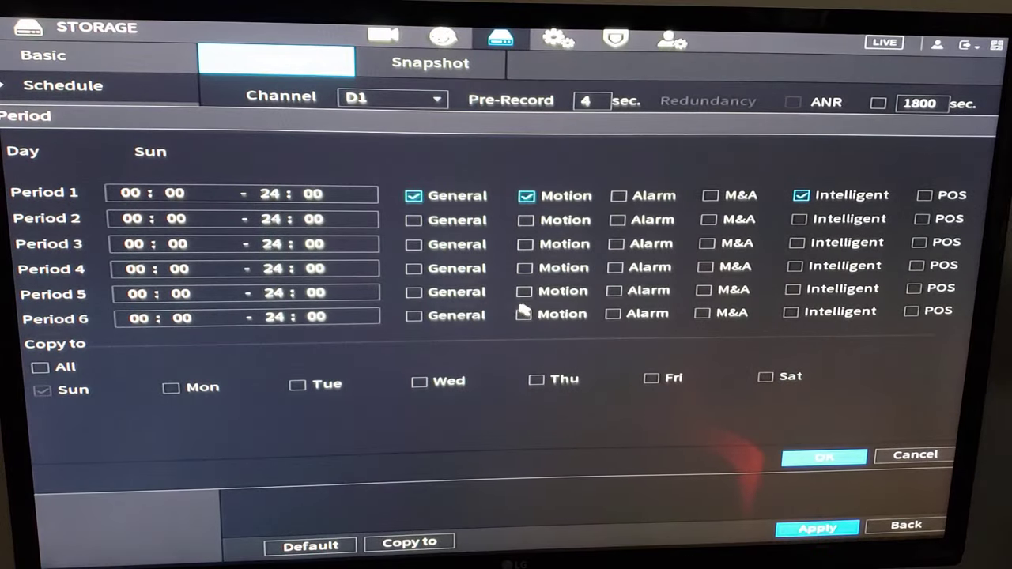
right_click(522, 312)
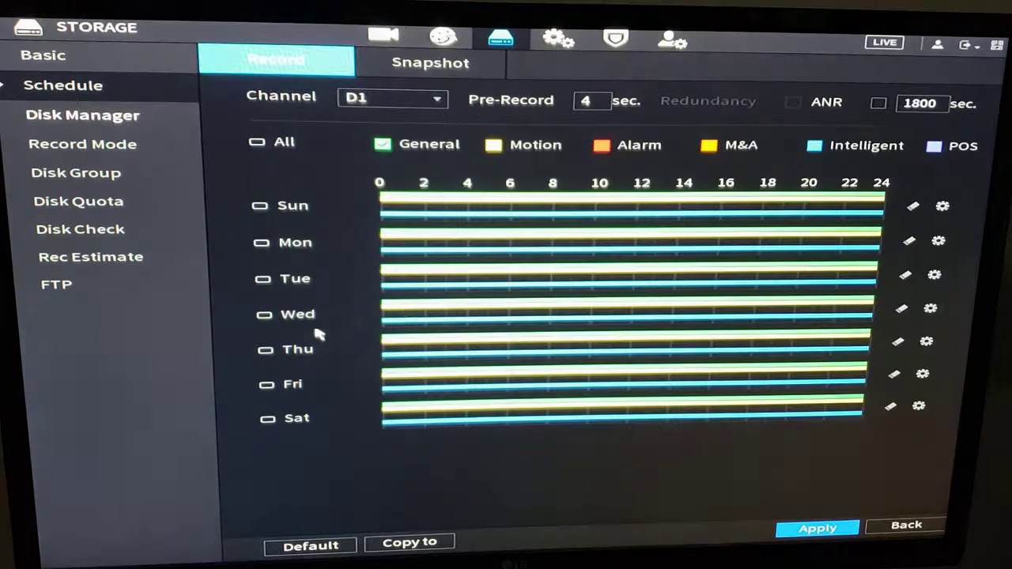
click(142, 117)
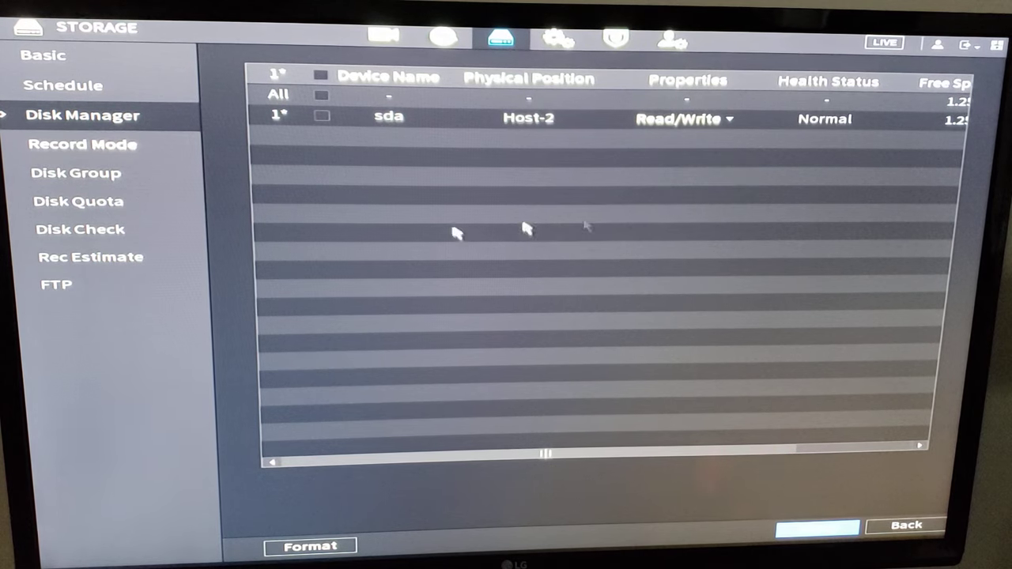
click(103, 261)
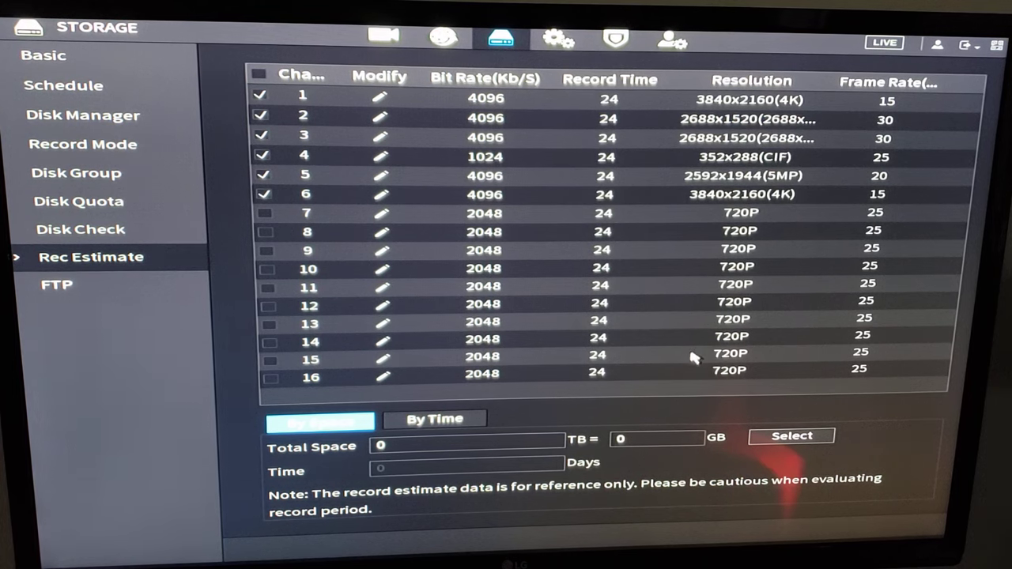
Estimate by disk space and select disk sda for the calculation.
click(452, 422)
click(348, 425)
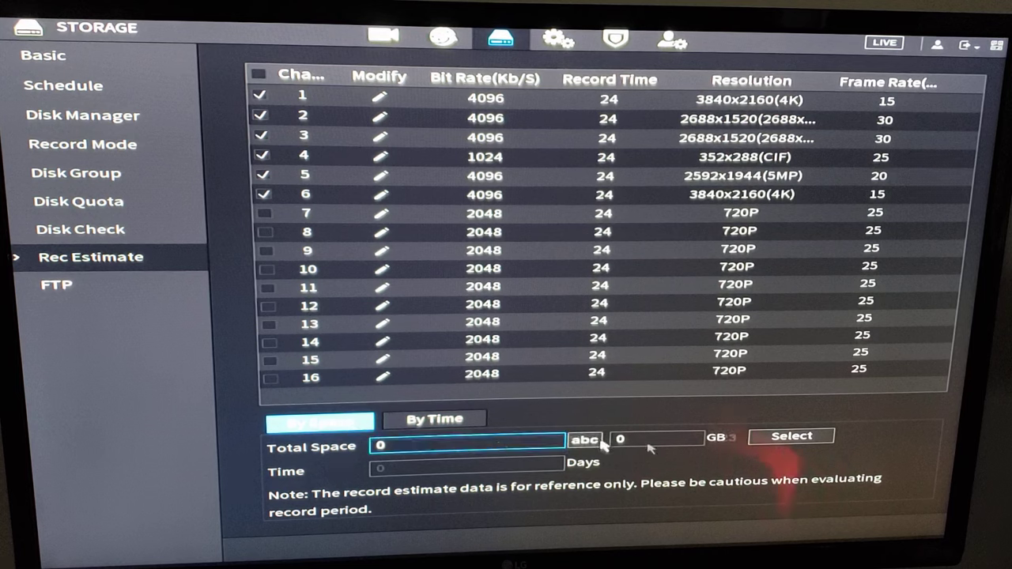
click(791, 436)
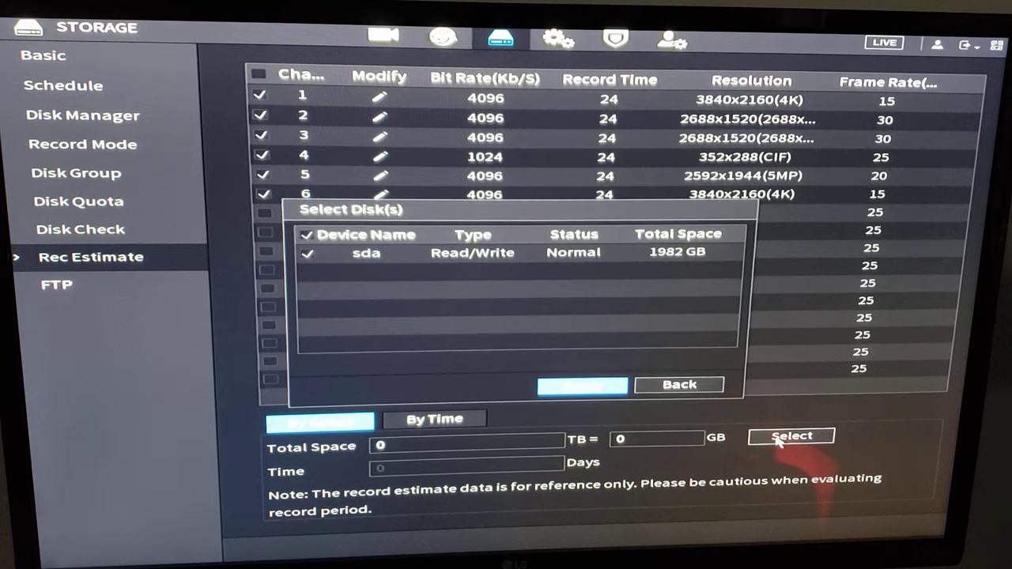
click(583, 386)
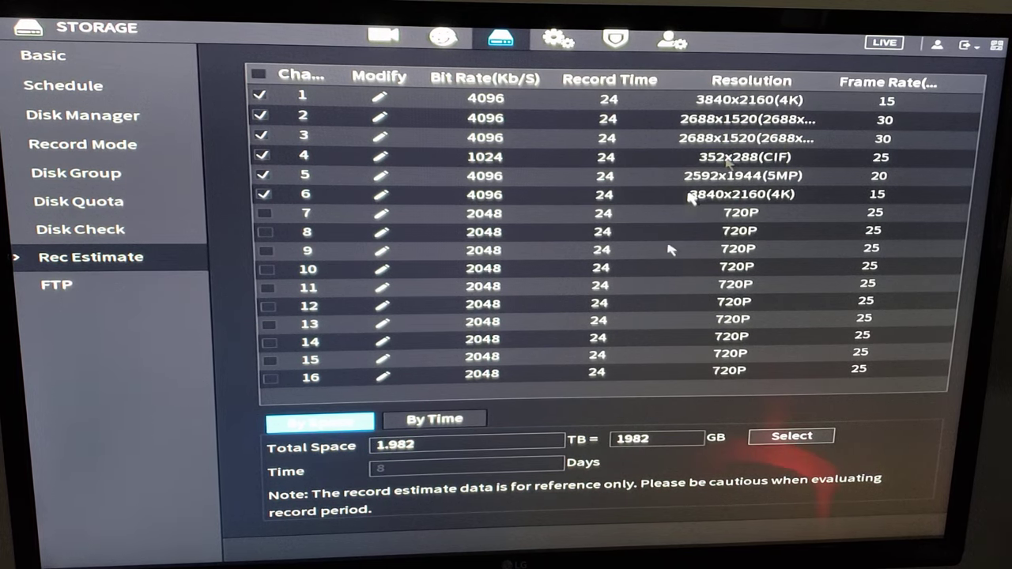
Set Total Space to 8 TB, projecting about 34 days, then return to the main menu.
click(456, 449)
click(570, 460)
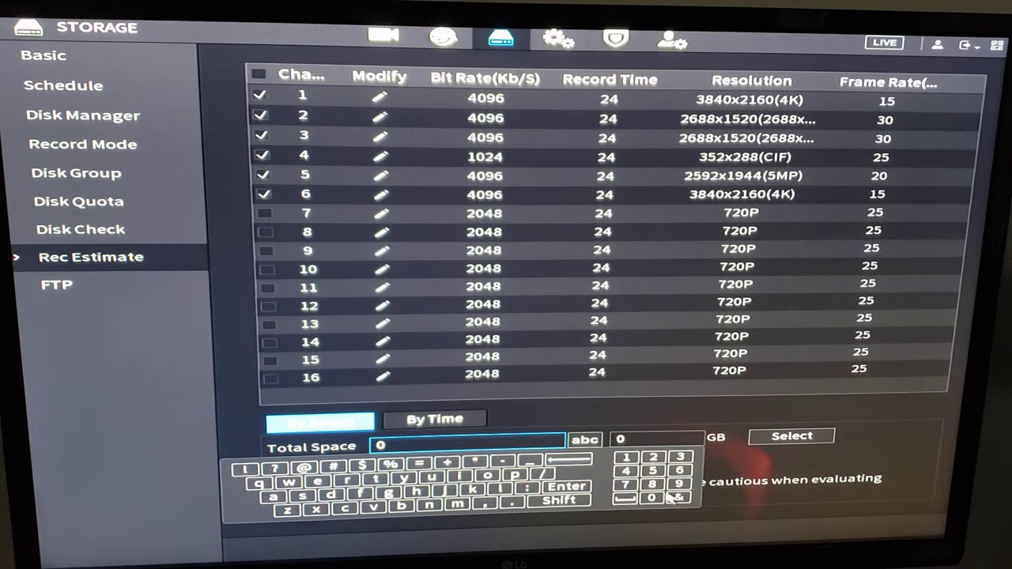
click(569, 460)
click(652, 484)
click(633, 418)
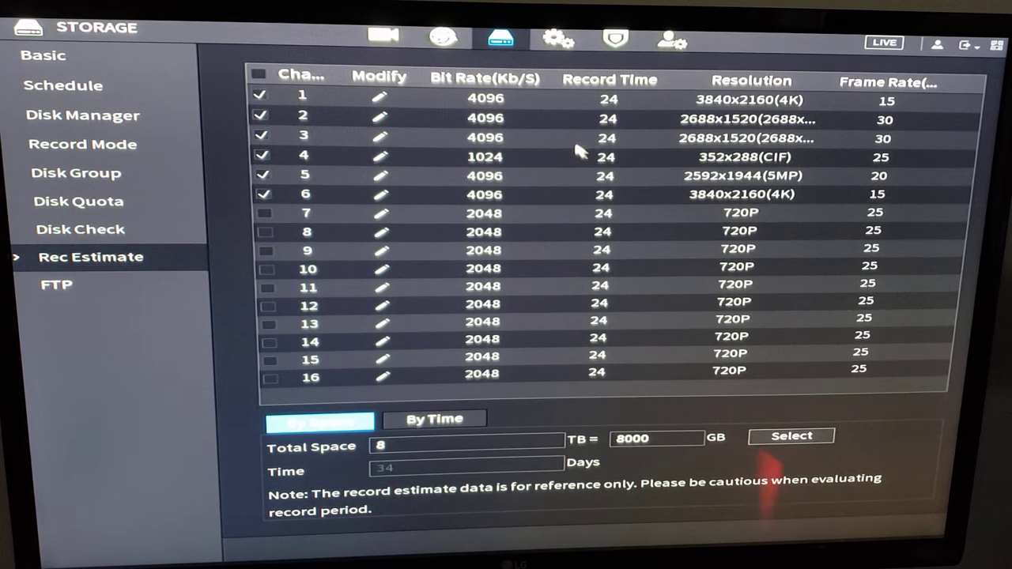
right_click(553, 55)
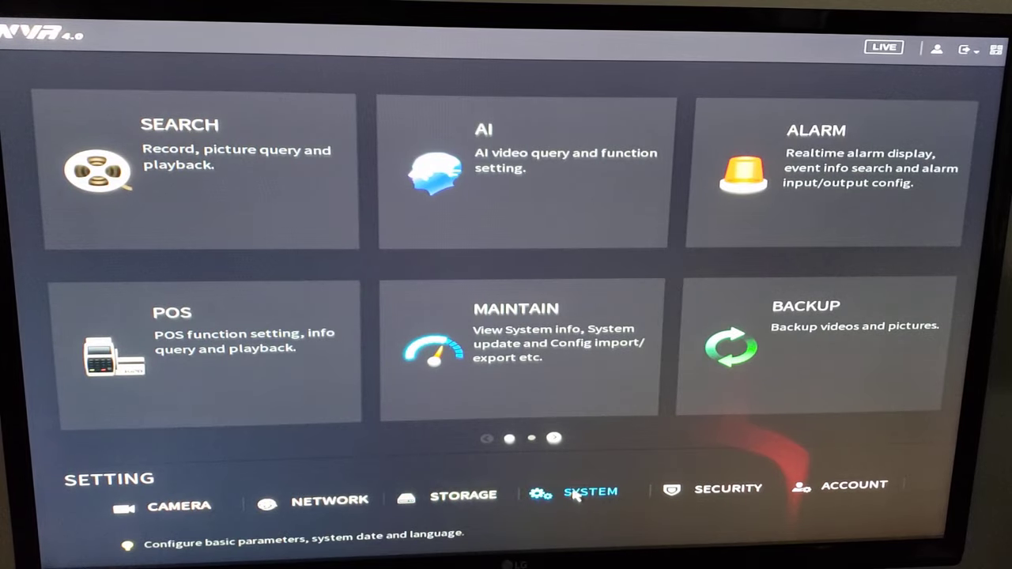
In System > General, change the Logout Time from 10 to 0 minutes.
click(581, 492)
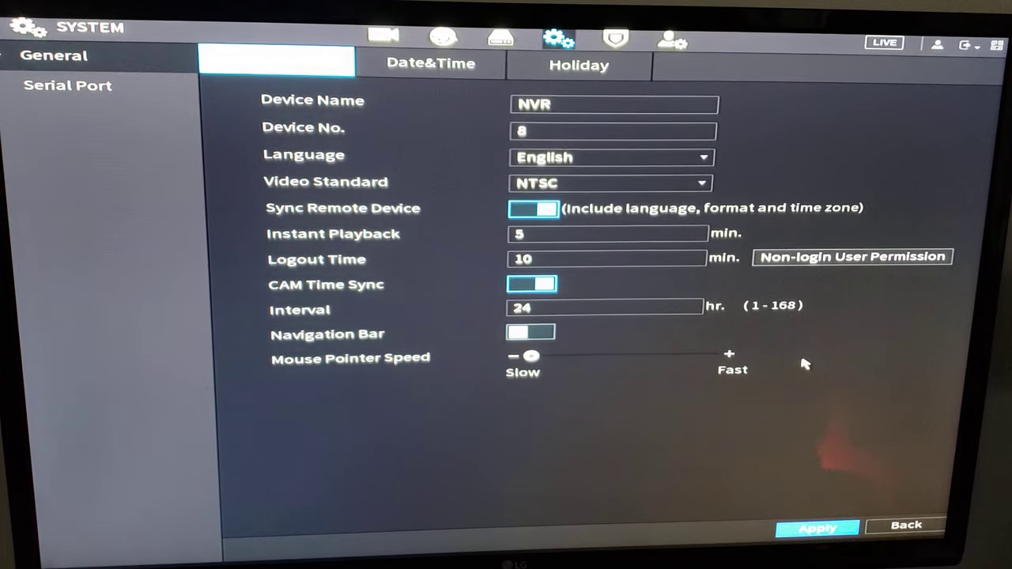
click(554, 258)
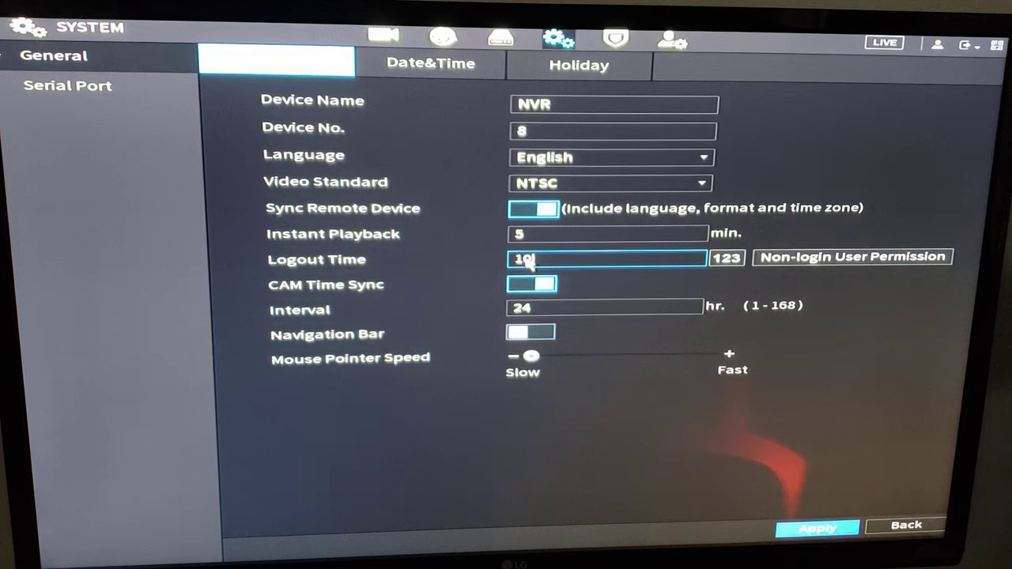
click(530, 259)
click(520, 312)
click(894, 305)
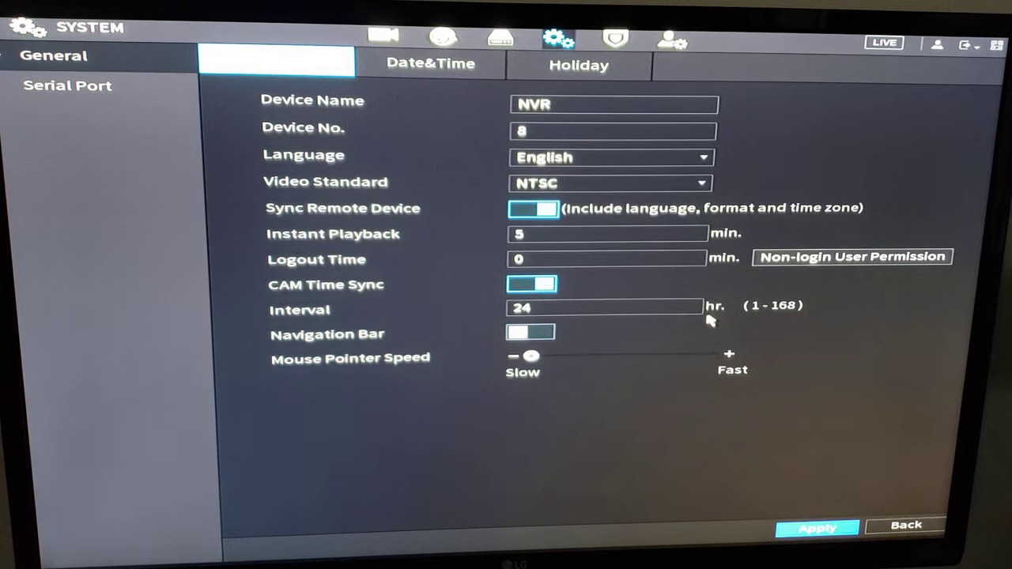
Hide channels 1 and 2 from non-login viewers in the Non-login User Permission dialog.
click(805, 268)
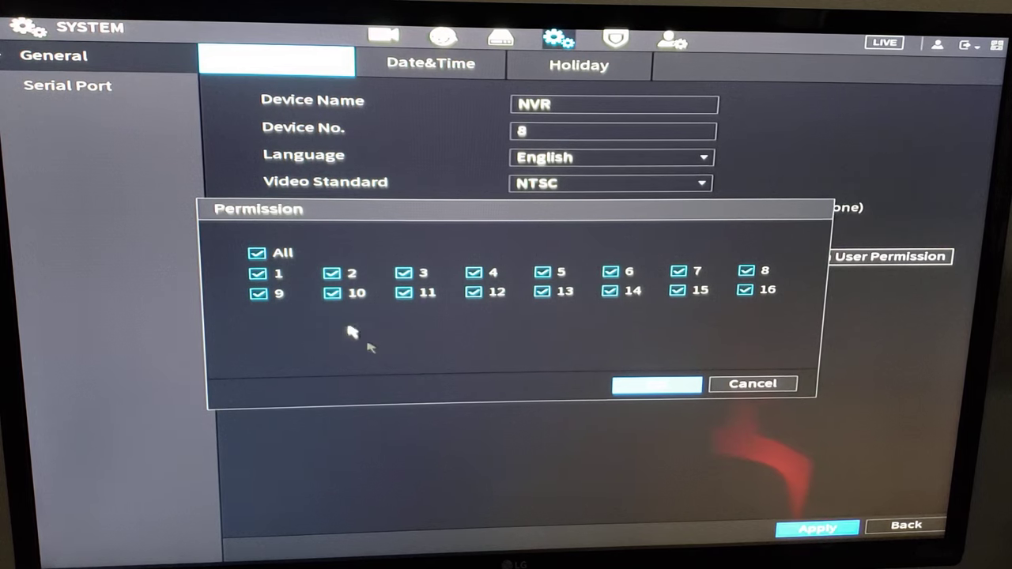
click(258, 273)
click(332, 273)
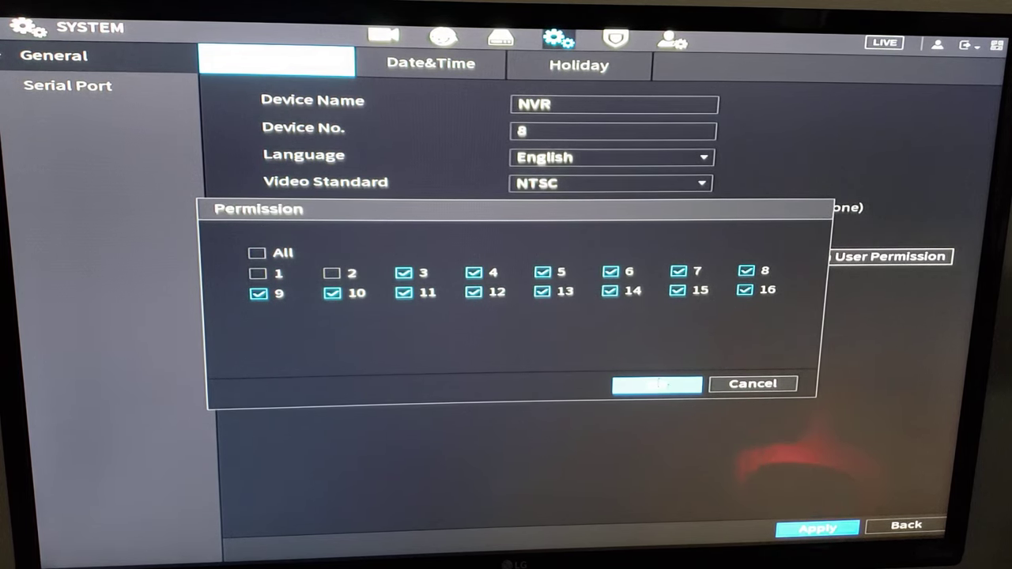
click(656, 384)
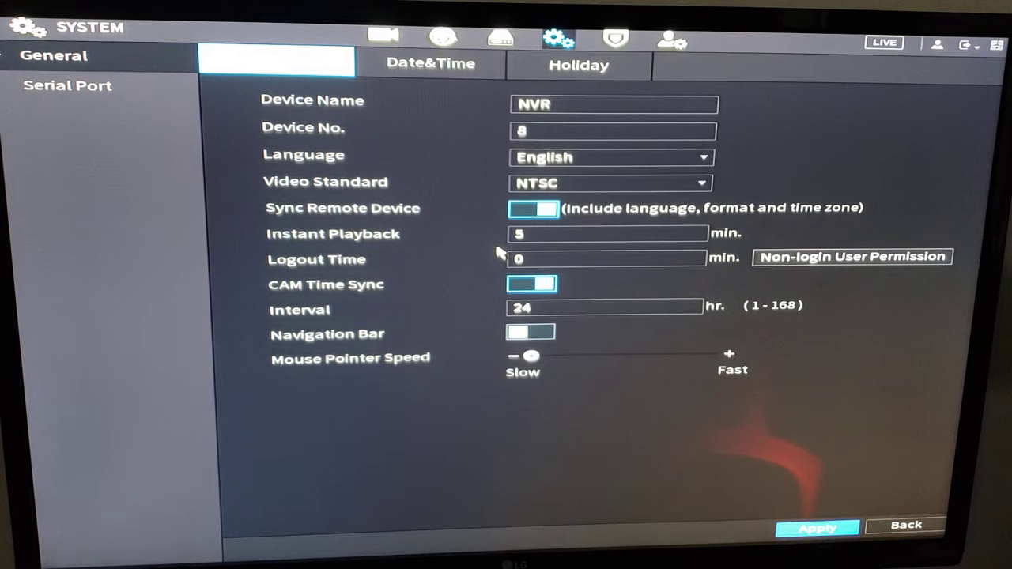
Log out to verify the hidden channels are blank, then log back in with the unlock pattern.
click(966, 44)
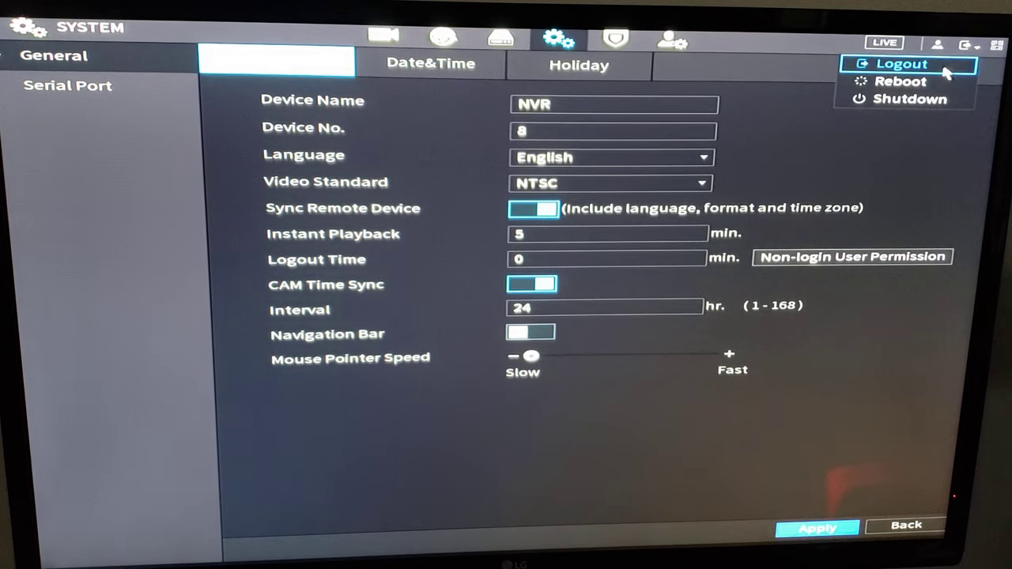
click(957, 65)
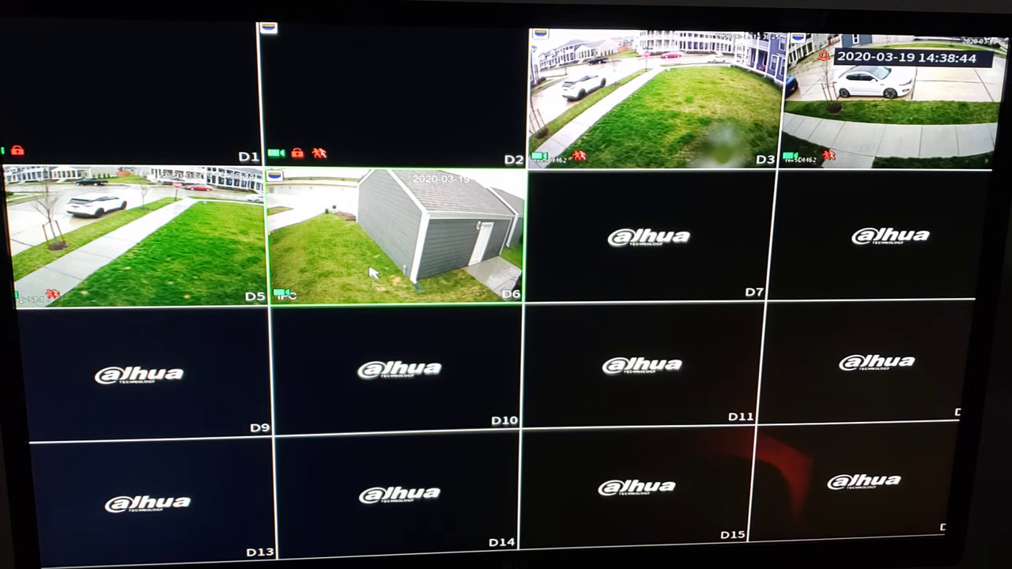
right_click(407, 170)
click(475, 173)
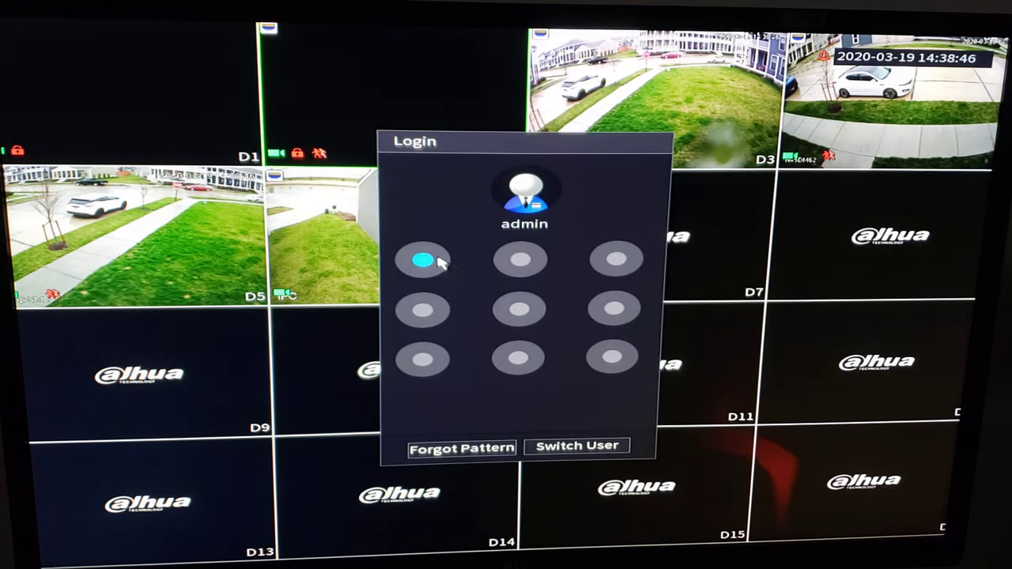
mouse_move(423, 260)
mouse_down()
mouse_move(430, 360)
mouse_move(615, 360)
mouse_up()
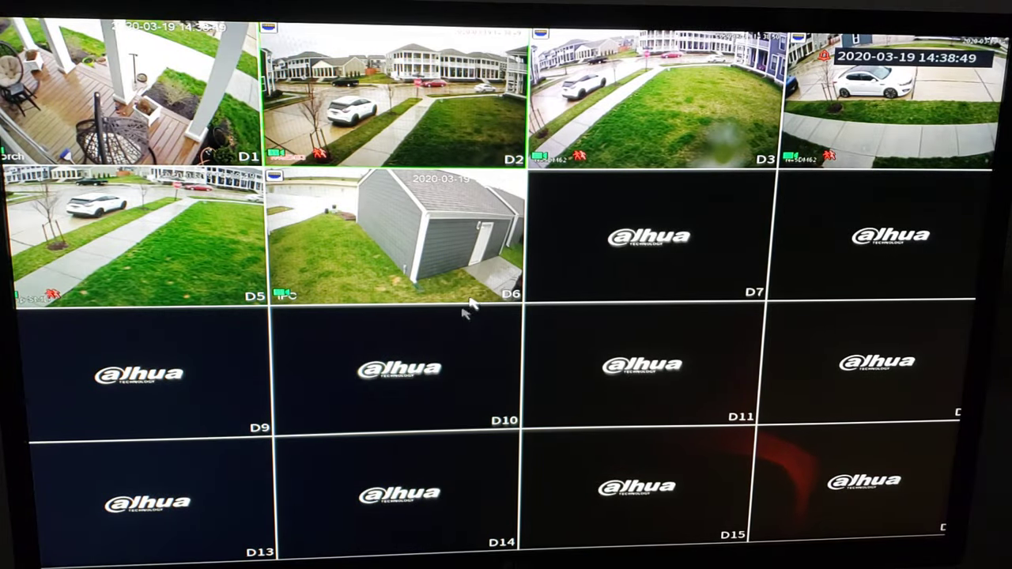
right_click(490, 231)
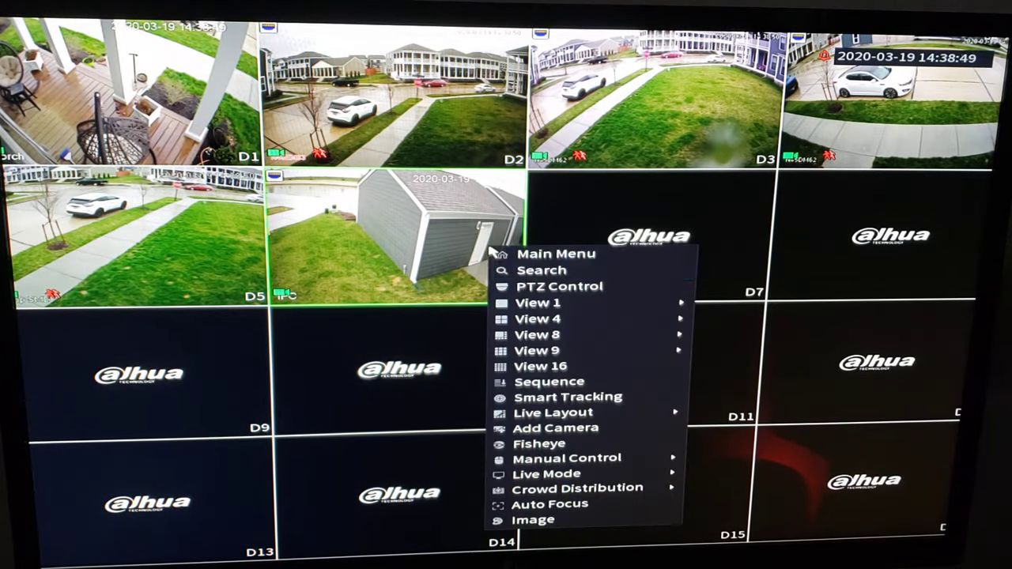
click(542, 238)
Restore all channels for non-login viewers in the Non-login User Permission dialog.
click(591, 492)
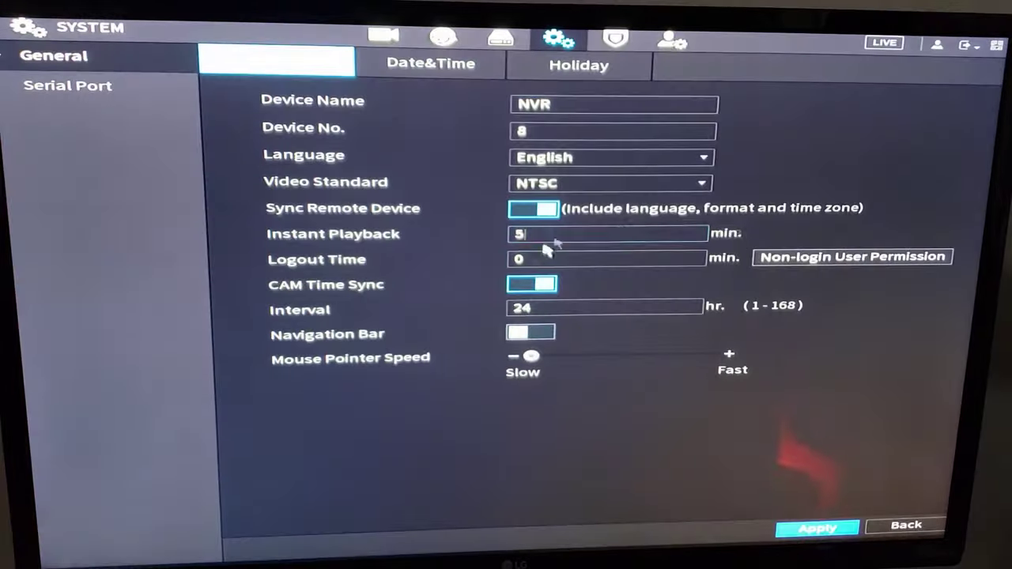
click(821, 261)
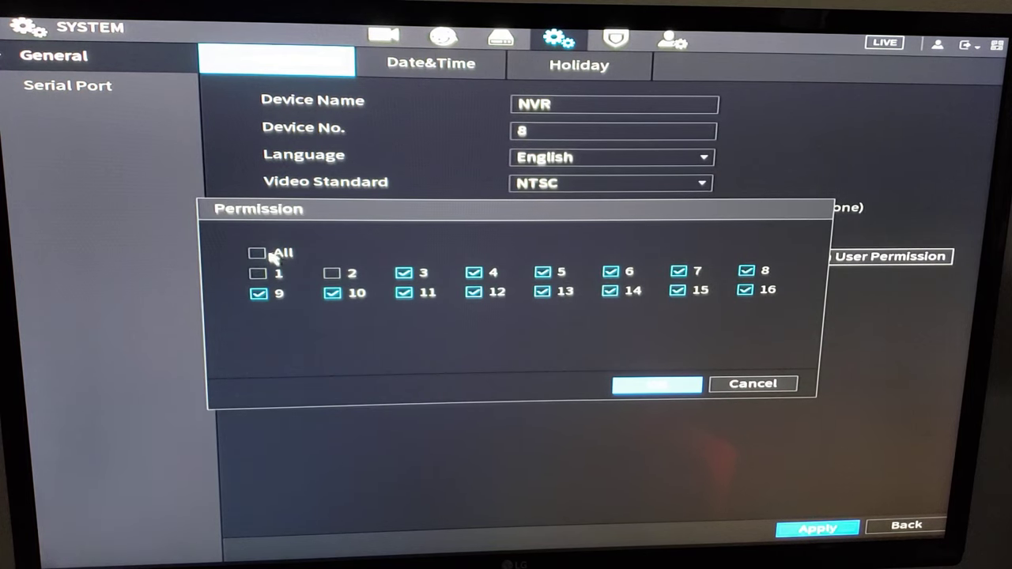
click(333, 273)
click(656, 384)
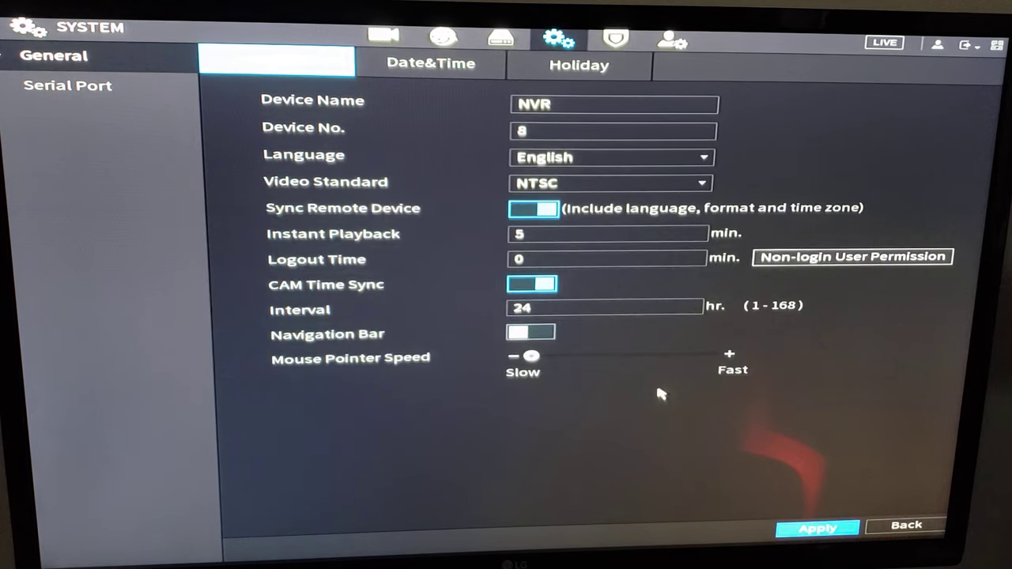
Show the Date&Time settings with time zone, DST and NTP sync.
click(482, 65)
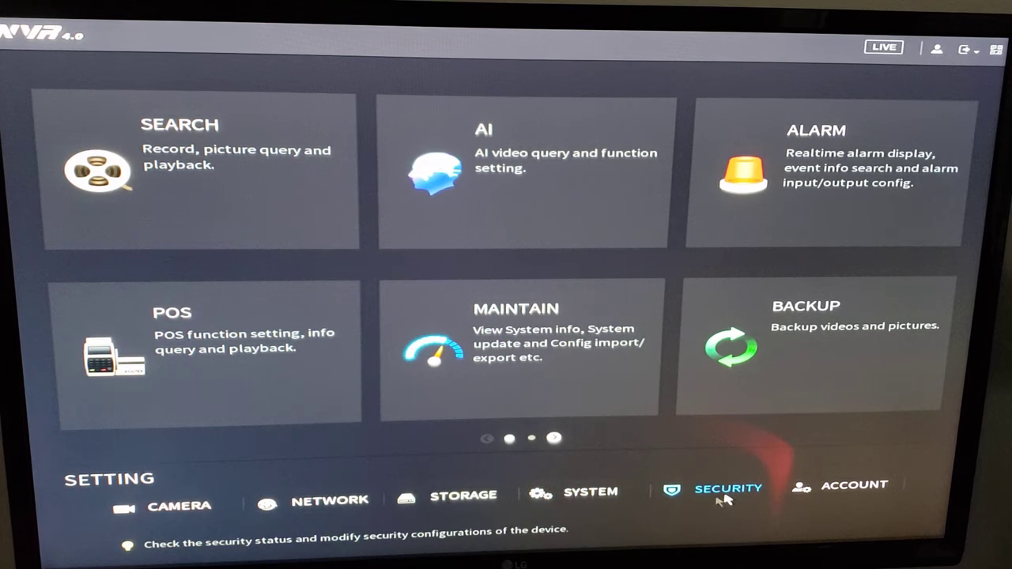
click(728, 497)
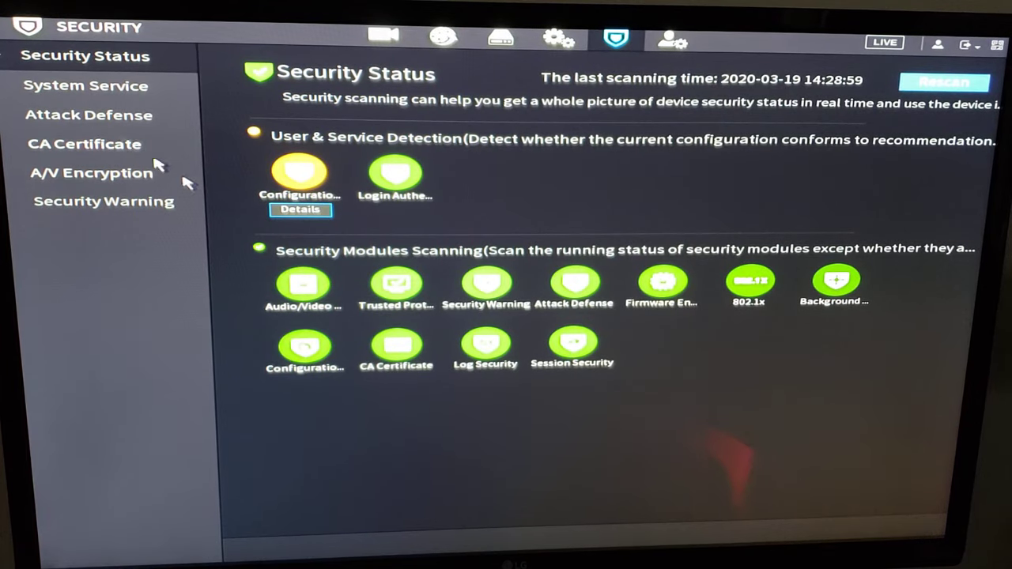
click(126, 86)
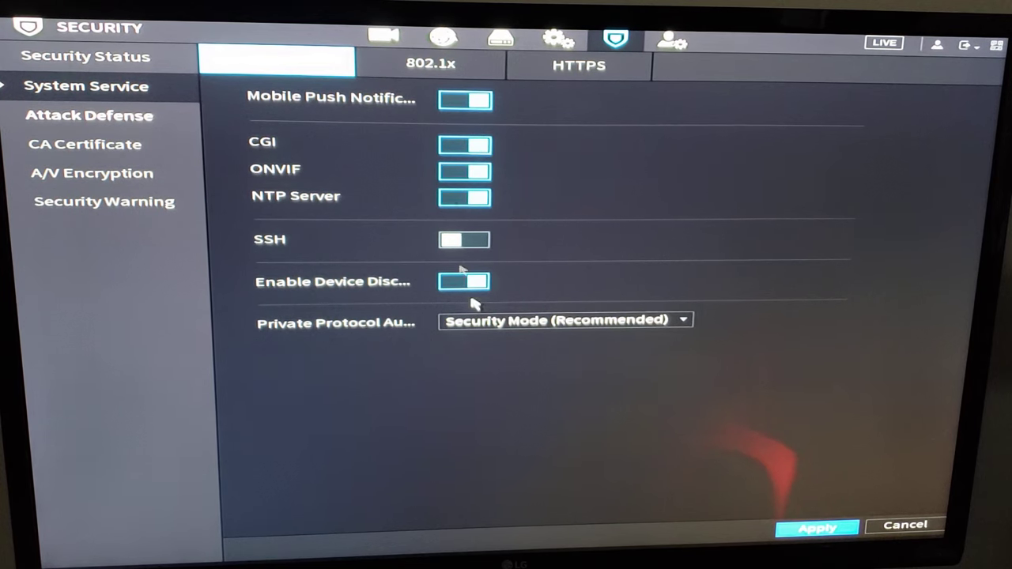
click(84, 143)
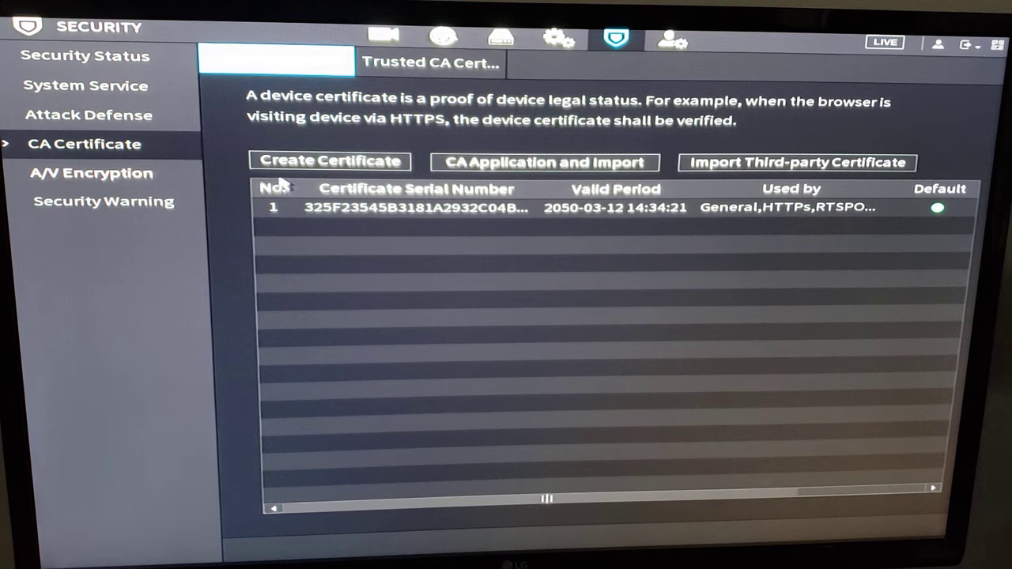
right_click(804, 473)
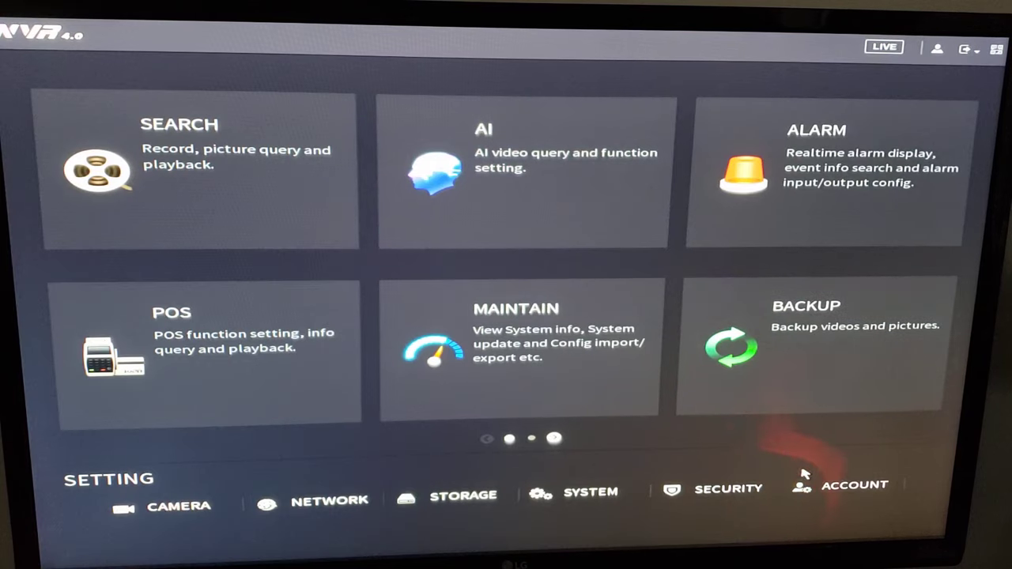
Show the Account user list and bring up the Add User form without entering credentials.
click(843, 490)
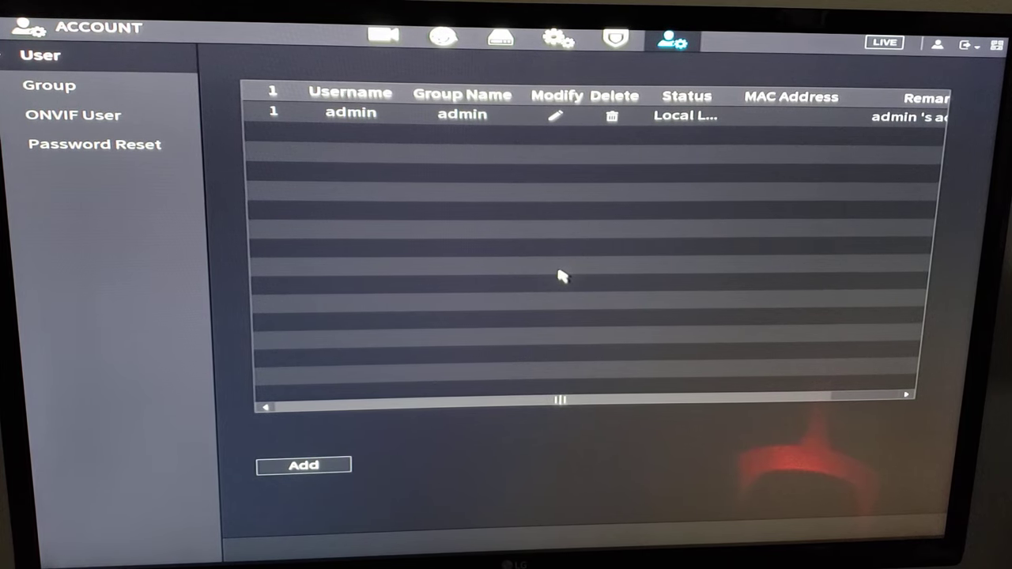
click(320, 467)
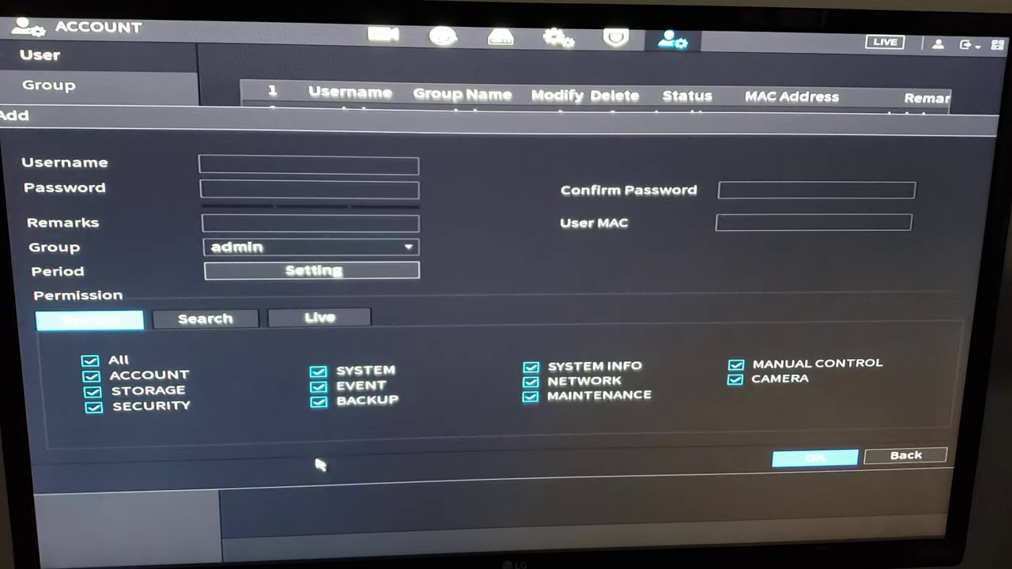
click(326, 193)
click(739, 191)
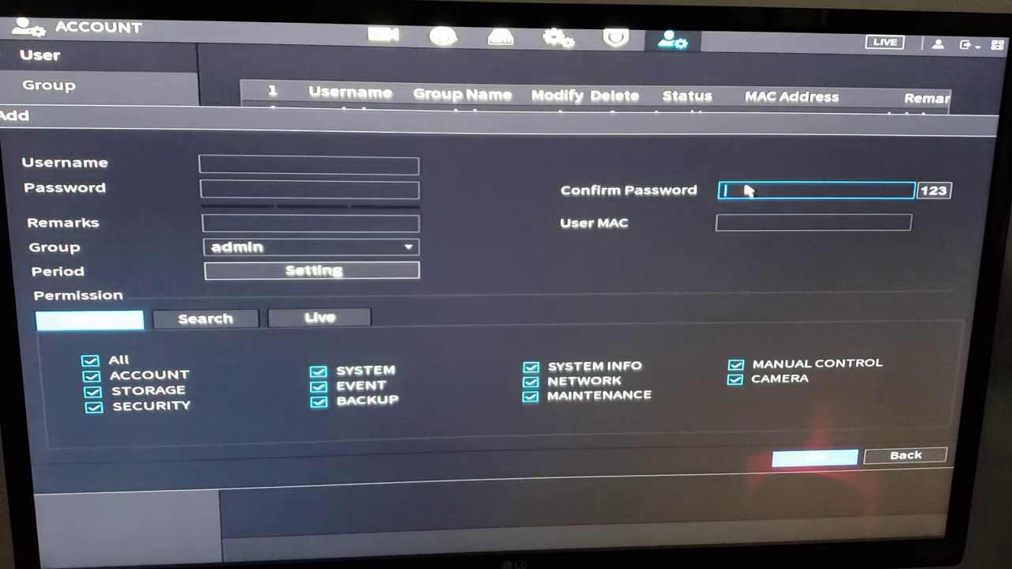
Review the per-channel Search and Live permissions, then cancel back to the user list.
click(230, 321)
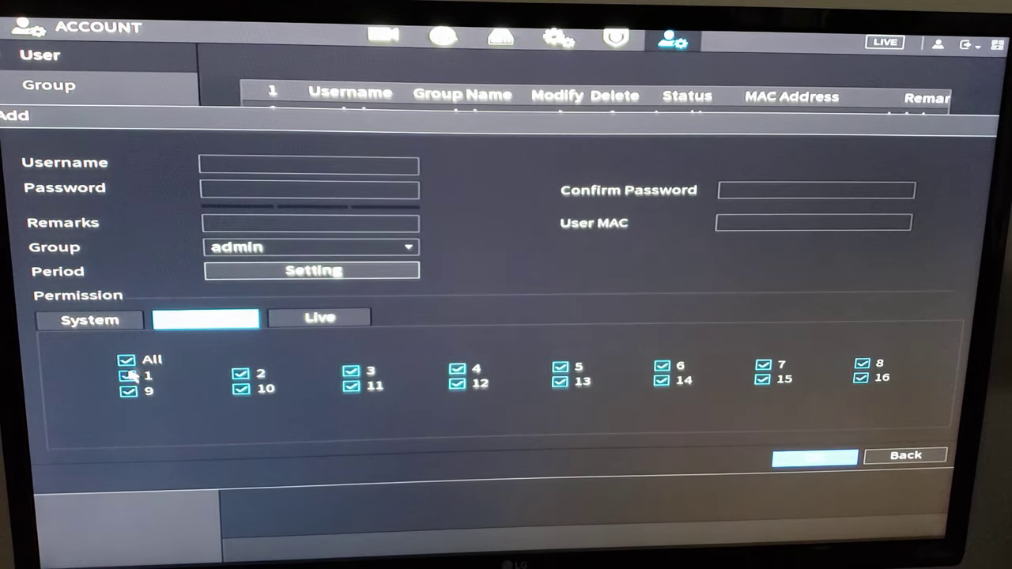
click(320, 321)
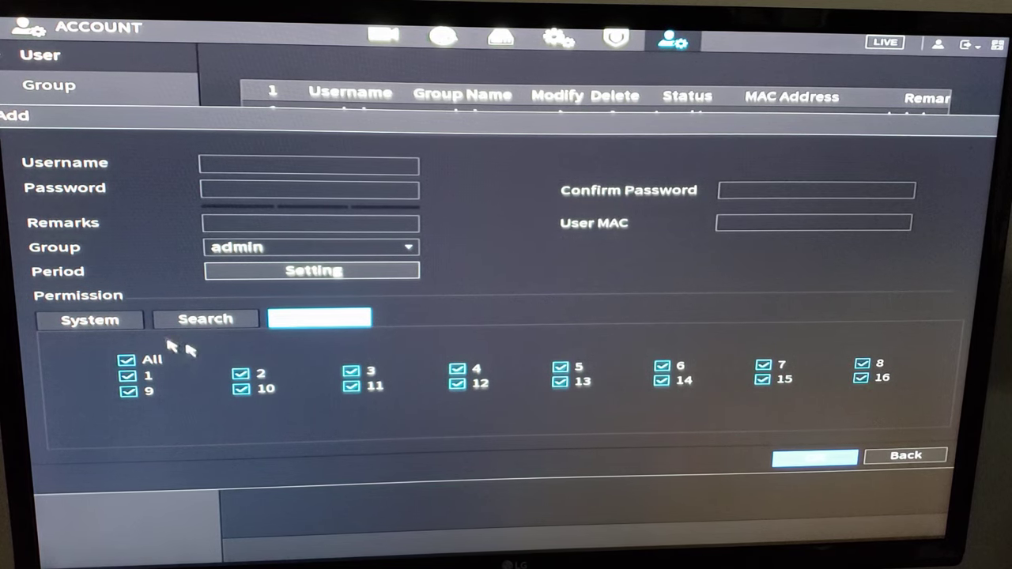
click(103, 321)
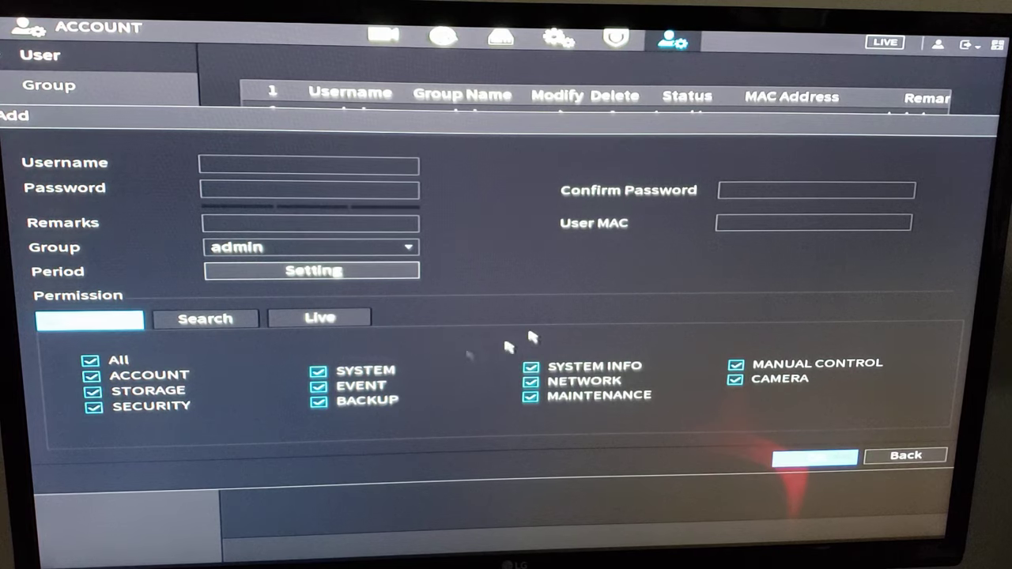
right_click(498, 280)
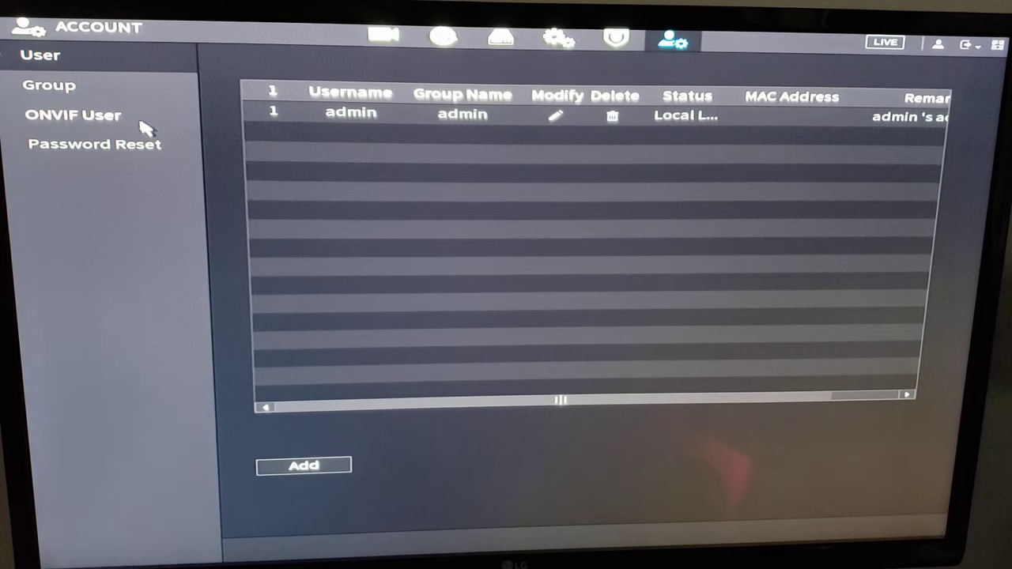
From the main menu, go to Alarm > Video Detection motion settings.
right_click(327, 158)
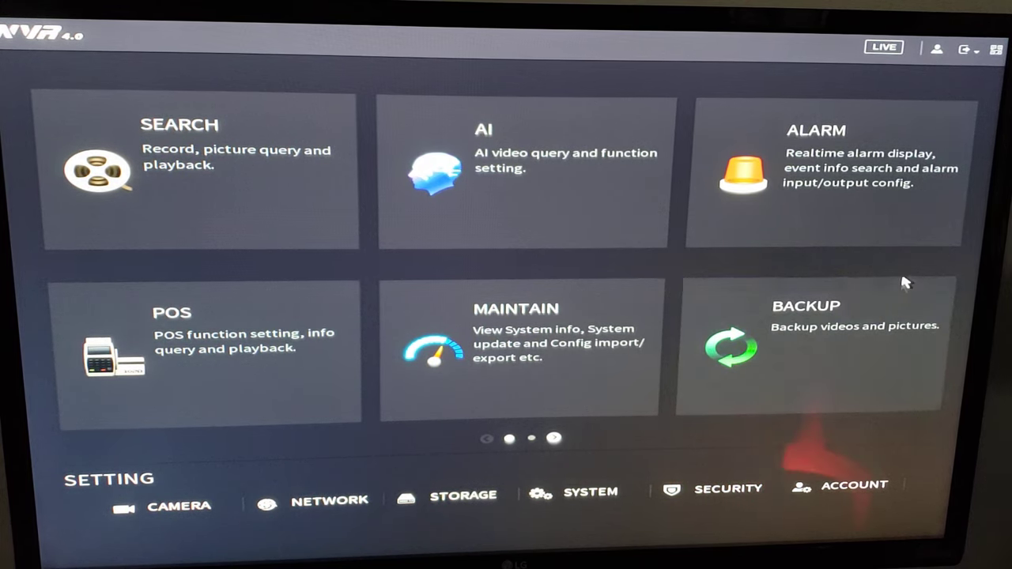
click(839, 183)
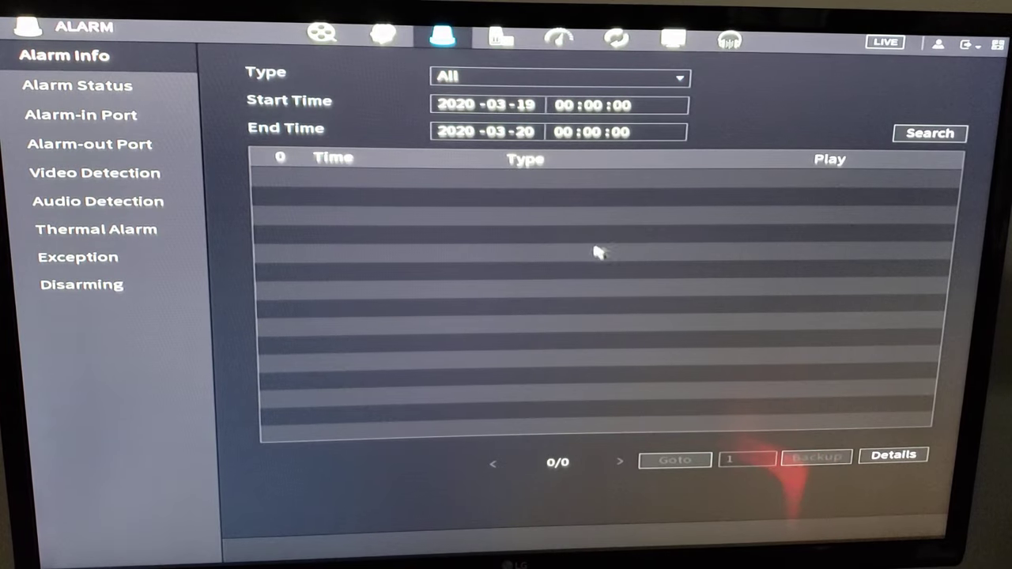
click(95, 173)
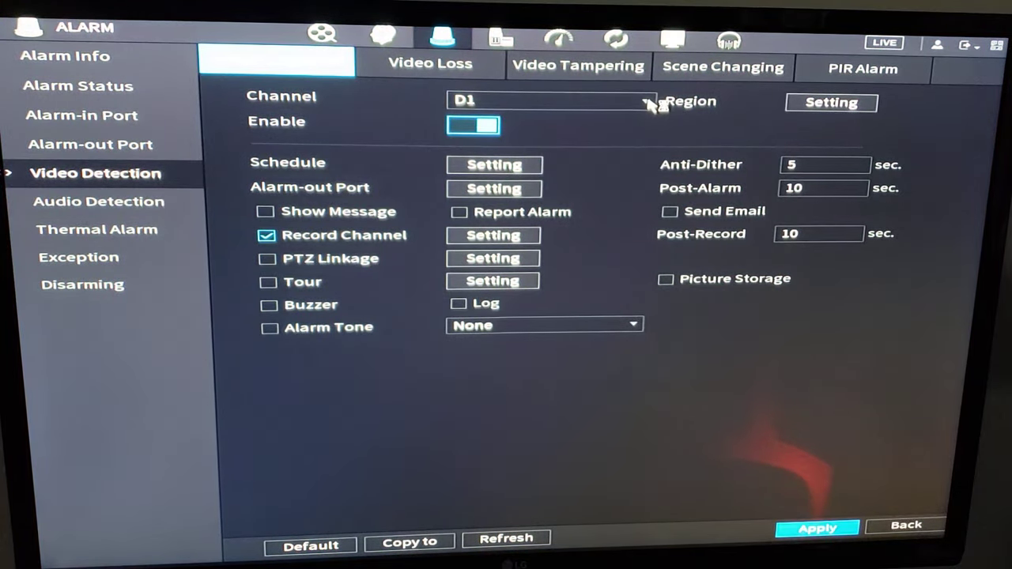
Review motion detection for channels D2, D3 and D4, then return to the main menu.
click(650, 102)
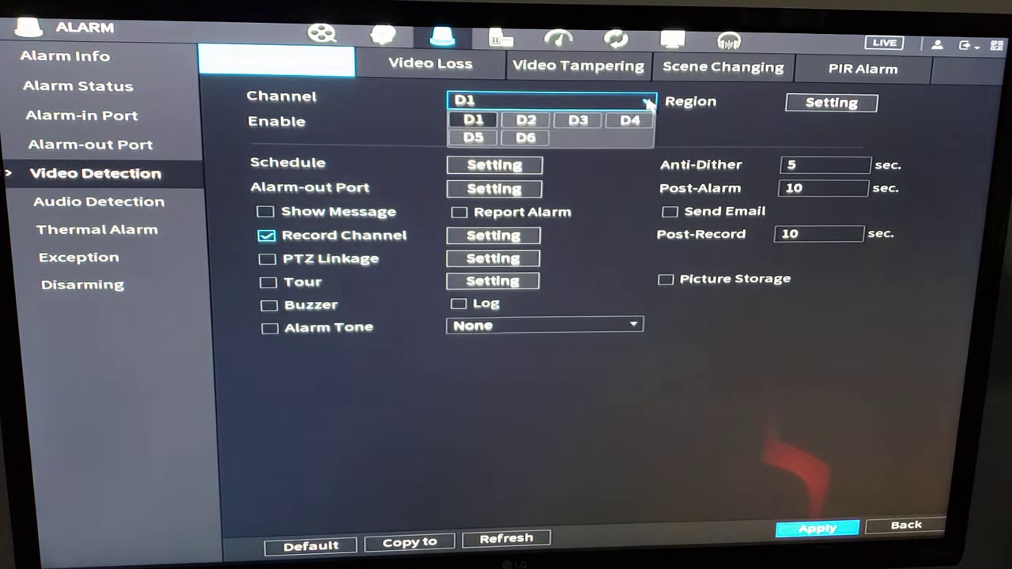
click(522, 119)
click(838, 531)
click(551, 101)
click(584, 120)
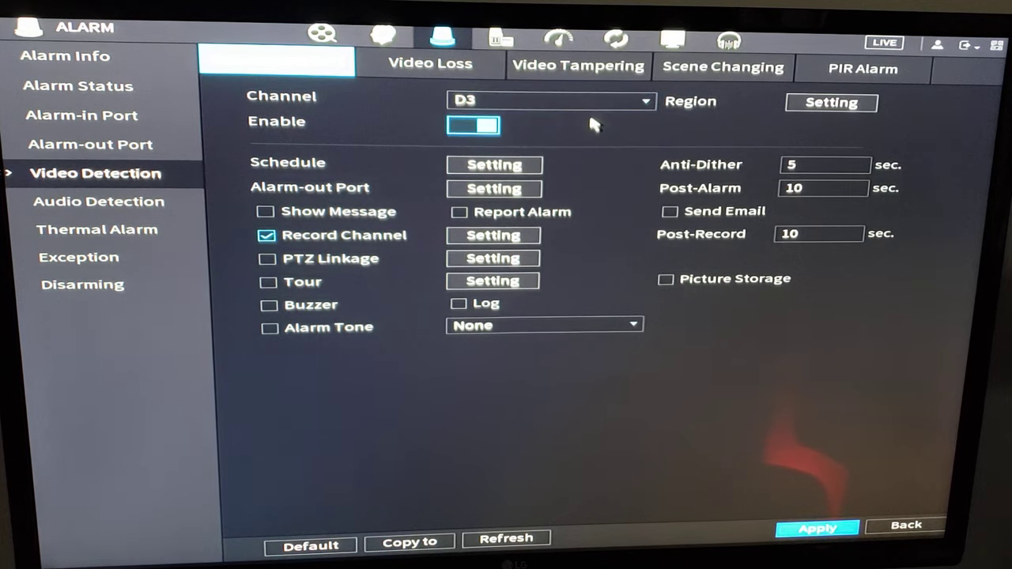
click(646, 101)
click(633, 120)
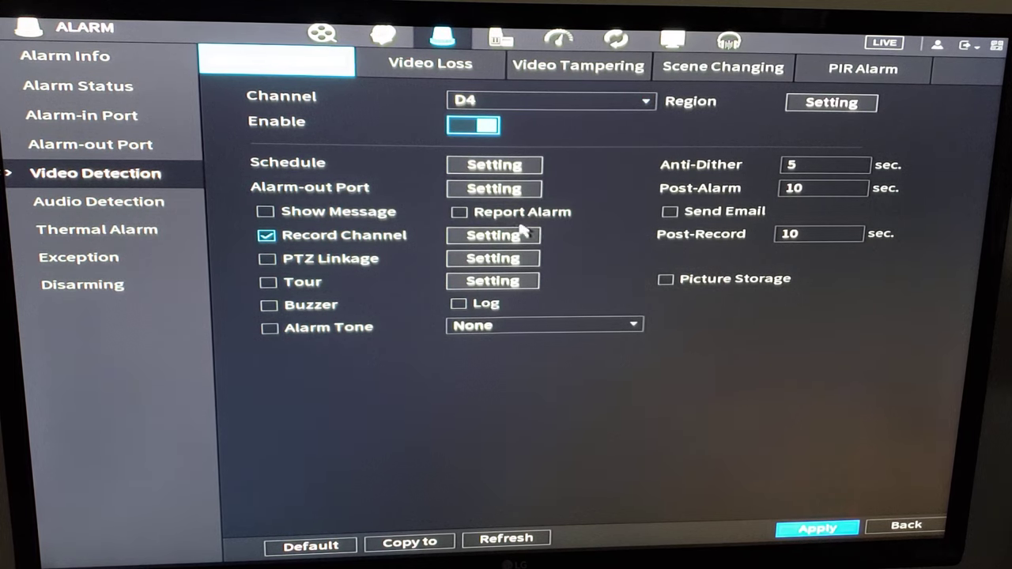
right_click(602, 150)
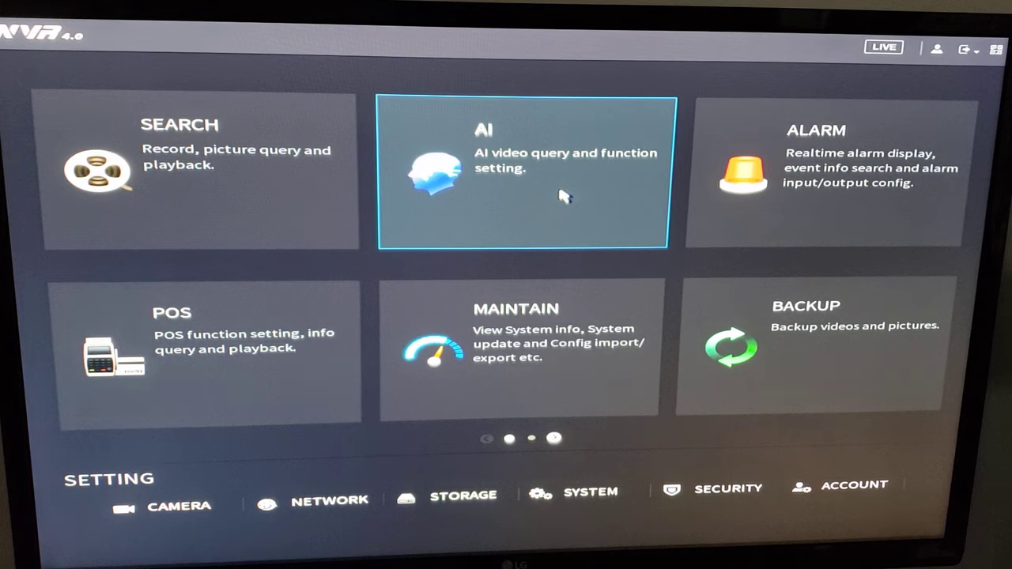
In AI > Parameters > Smart Plan, enable the IVS plan for channel D1.
click(564, 196)
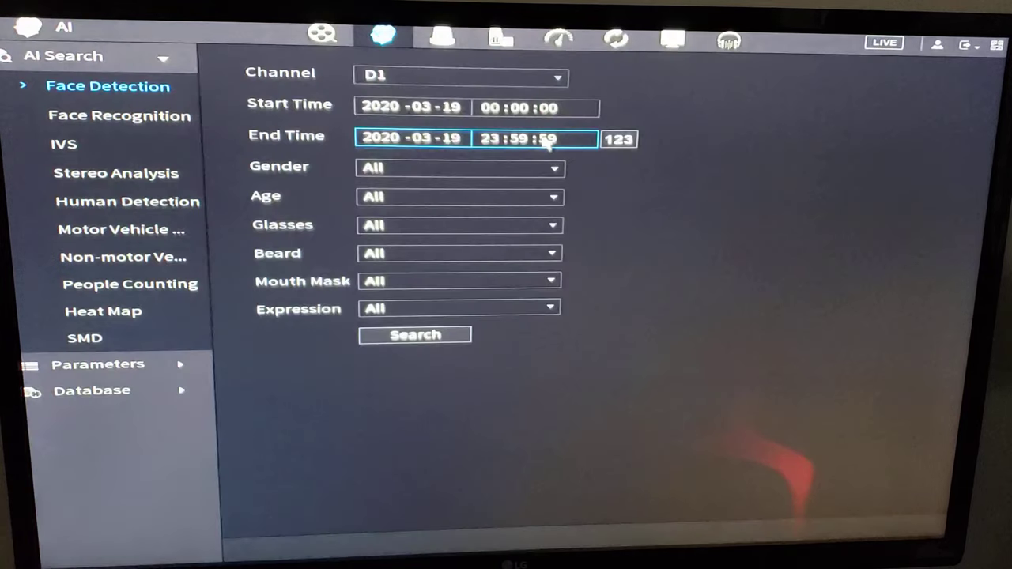
click(98, 364)
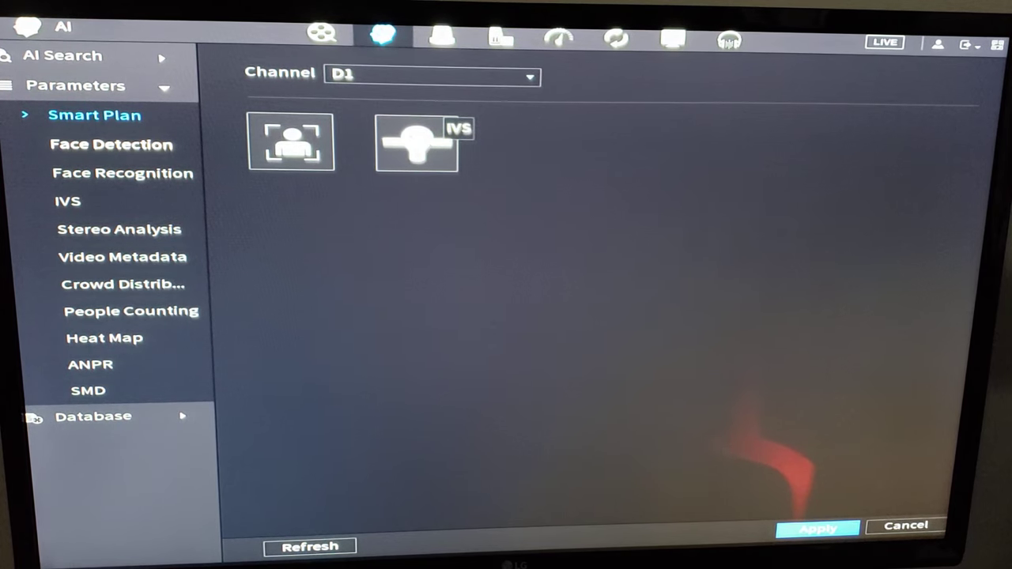
click(431, 139)
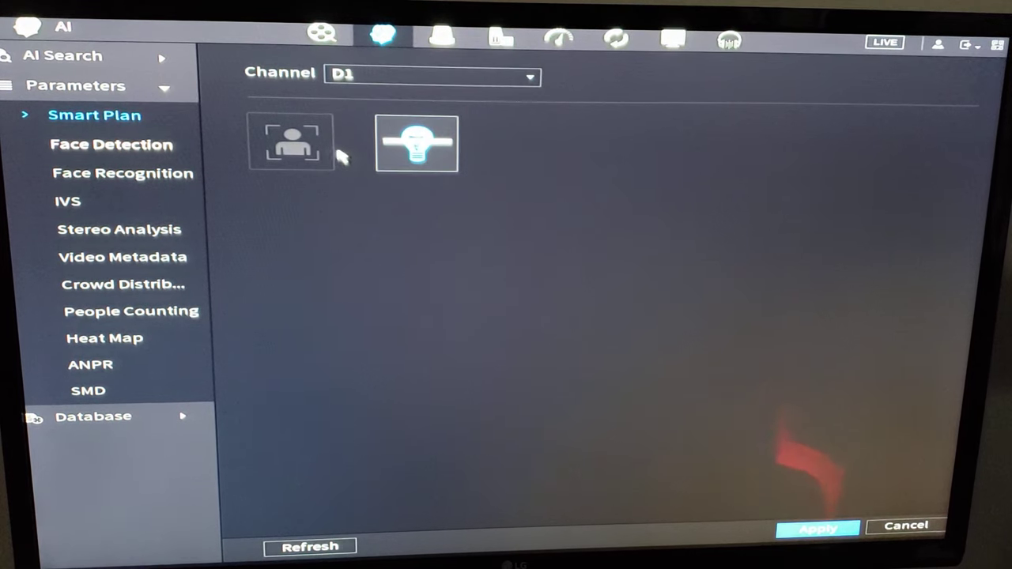
Add a new IVS rule on D1 of type Intrusion and start drawing its area.
click(89, 207)
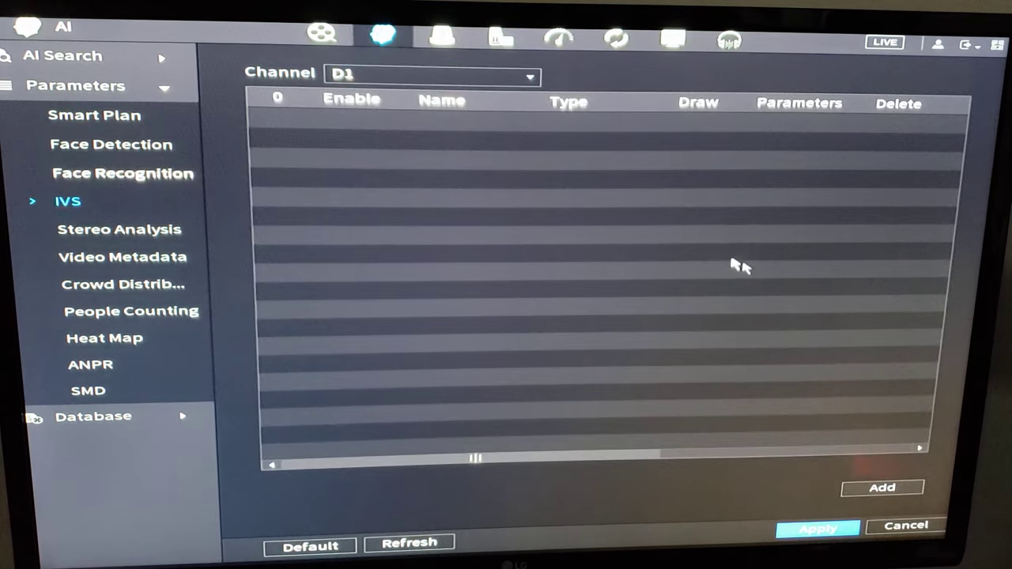
click(883, 488)
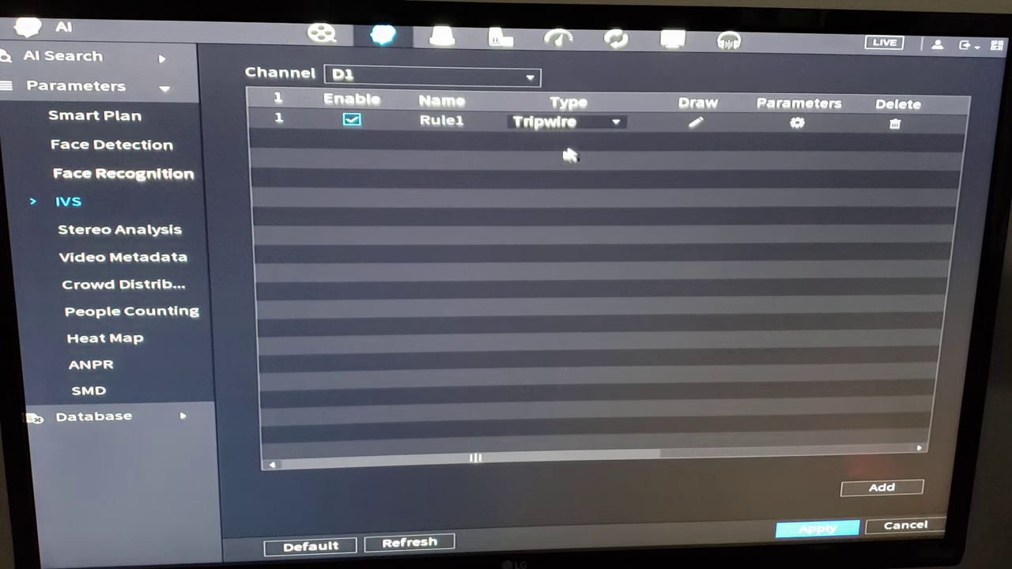
click(601, 120)
click(564, 157)
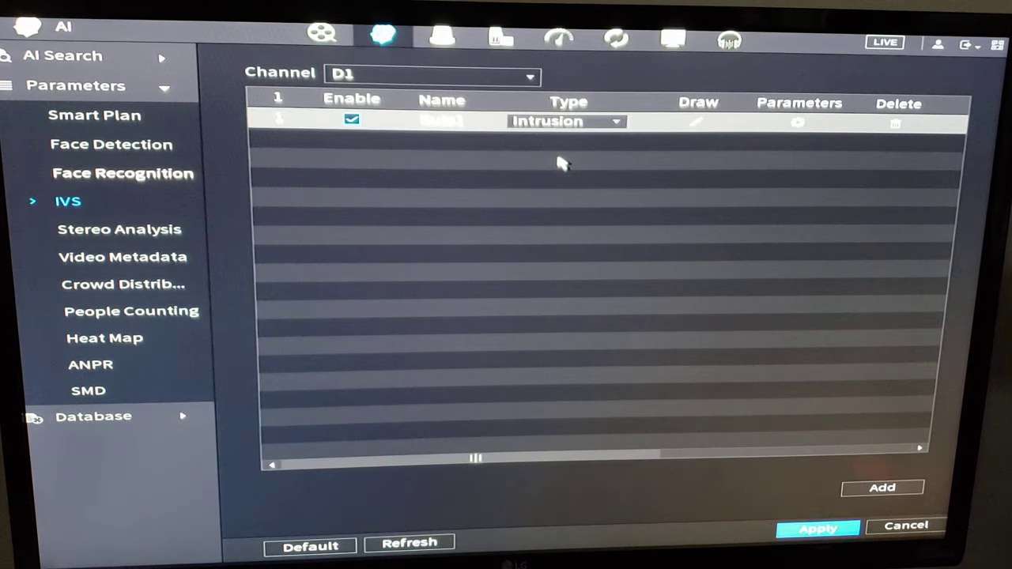
click(696, 122)
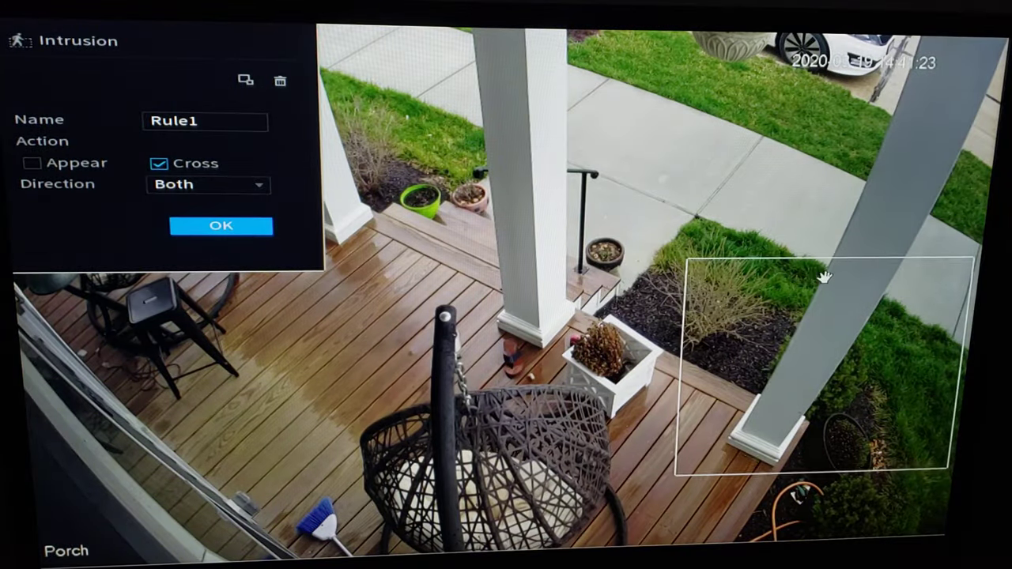
drag(633, 175, 808, 279)
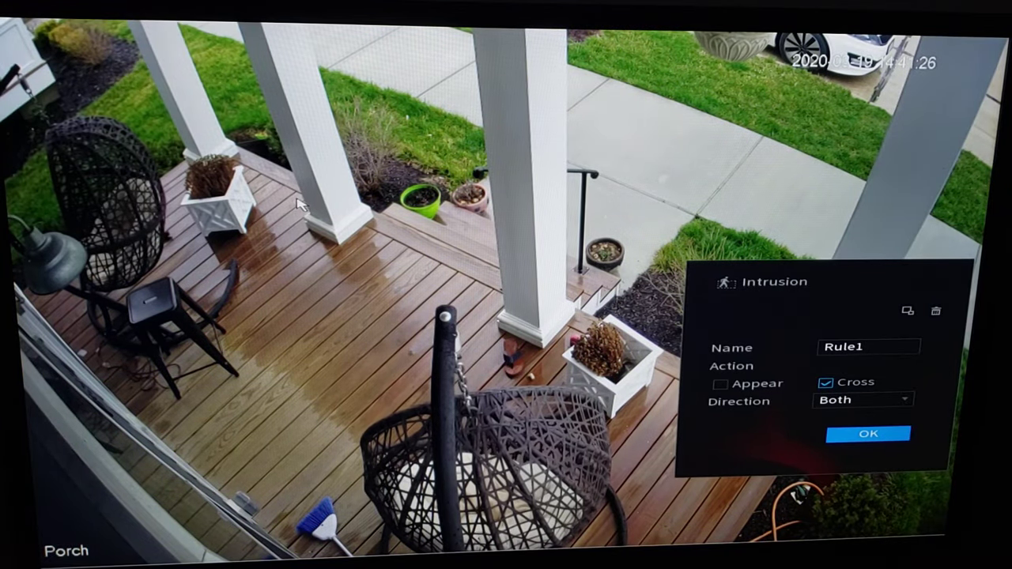
Draw a four-corner zone over the porch deck, enable Appear alongside Cross, and save Rule1.
click(490, 281)
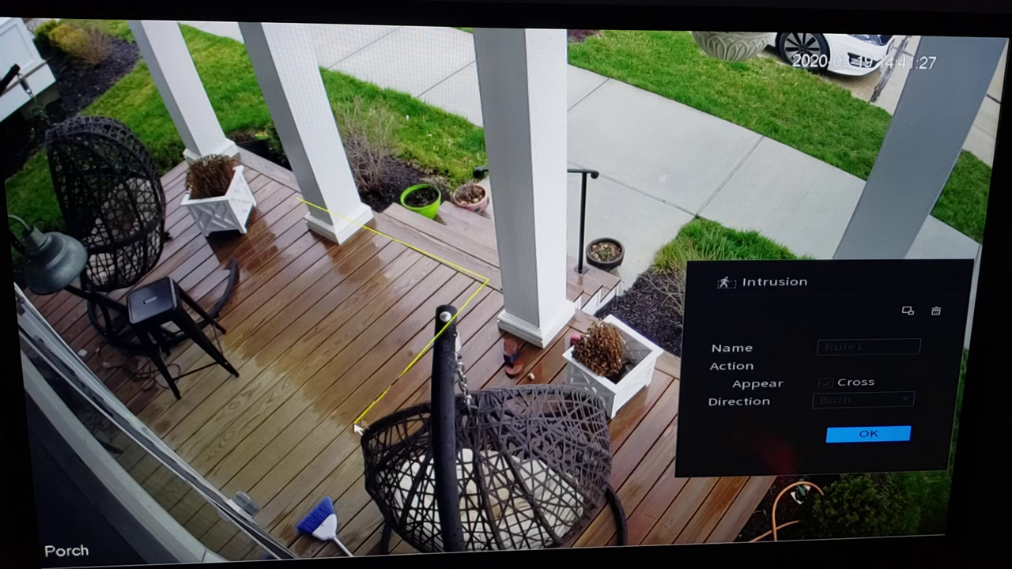
click(271, 497)
click(111, 382)
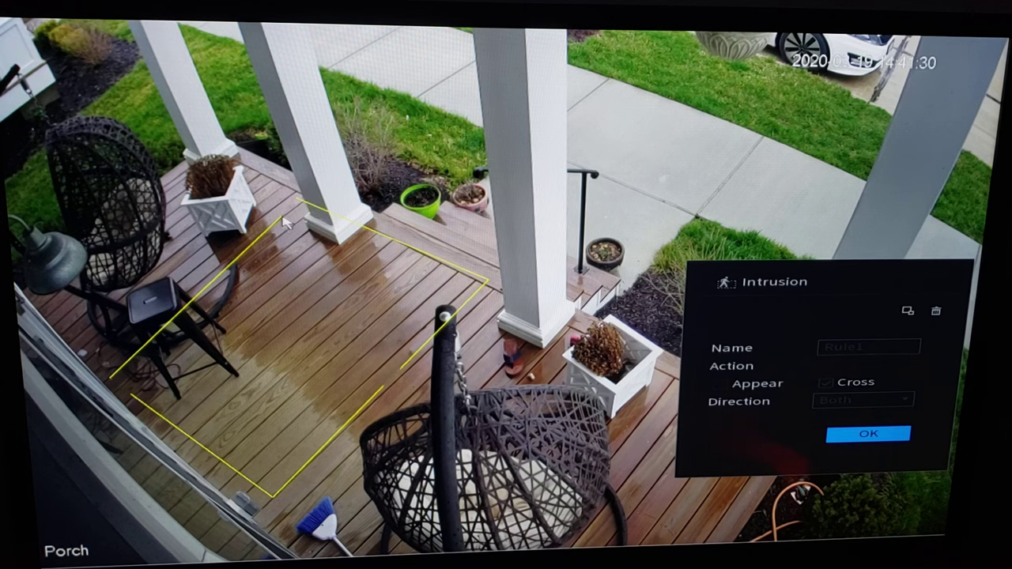
click(303, 204)
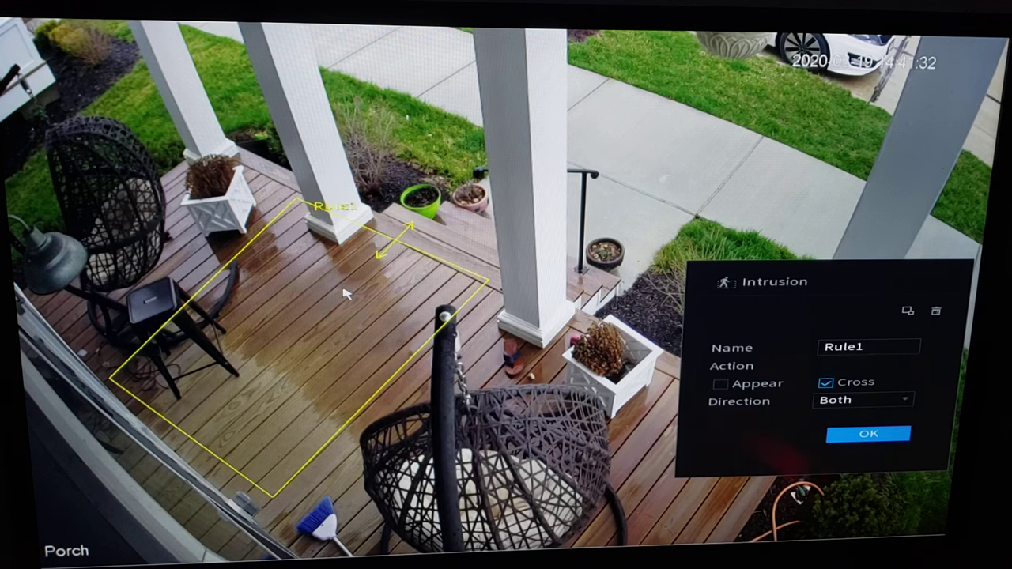
click(719, 384)
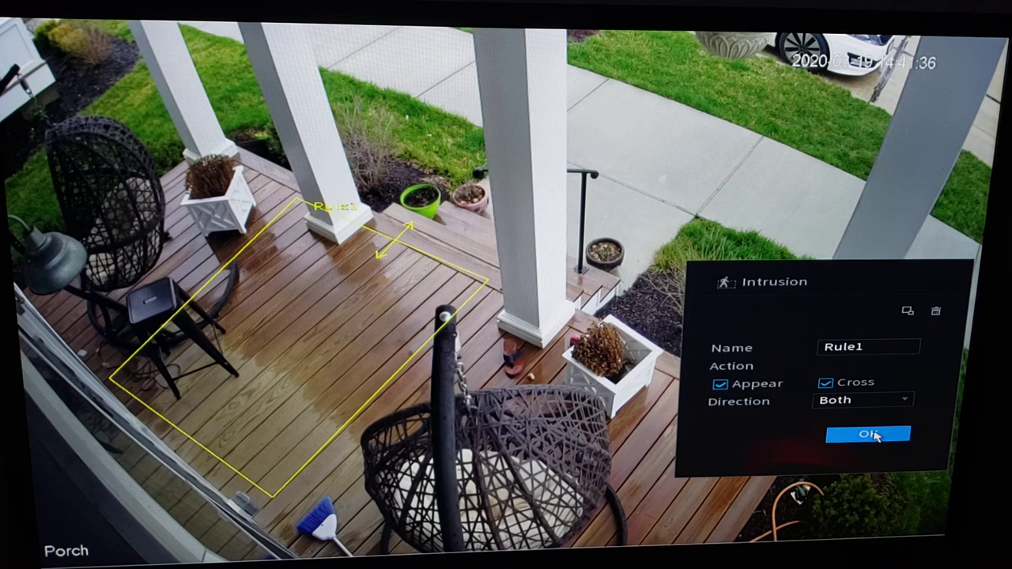
click(868, 435)
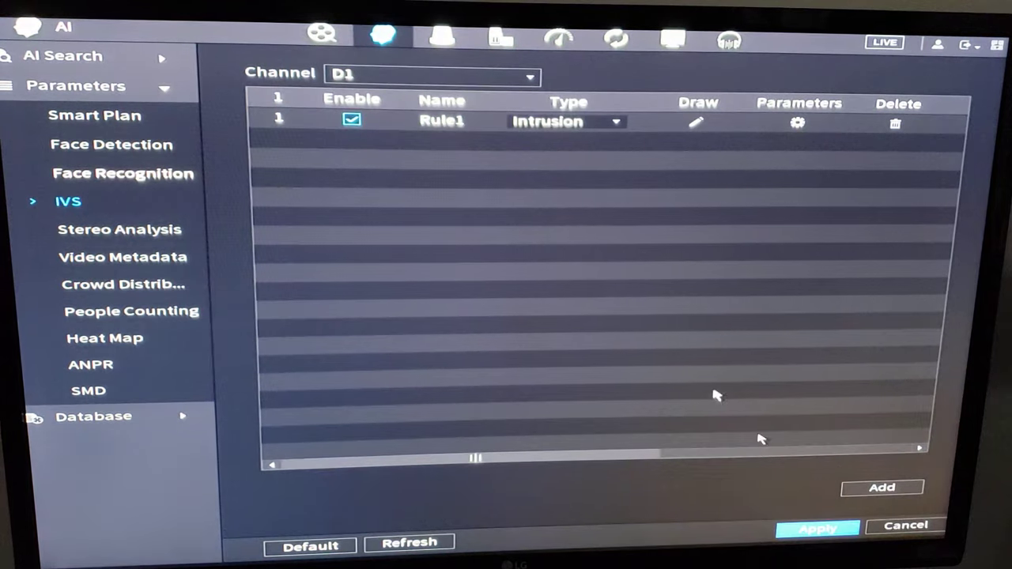
In Smart Plan, enable the IVS plan for channels D2 and D3.
click(94, 116)
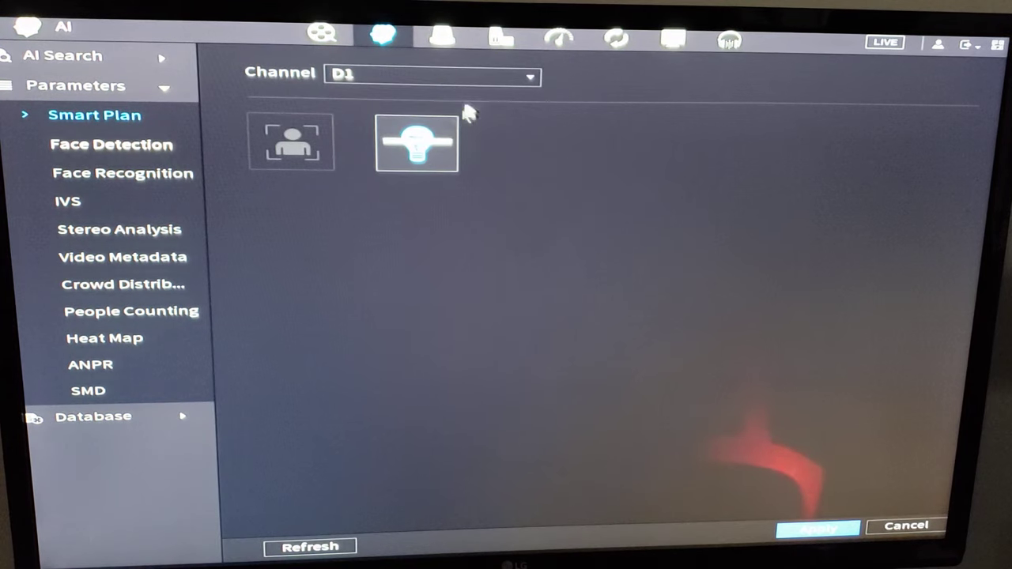
click(431, 75)
click(431, 101)
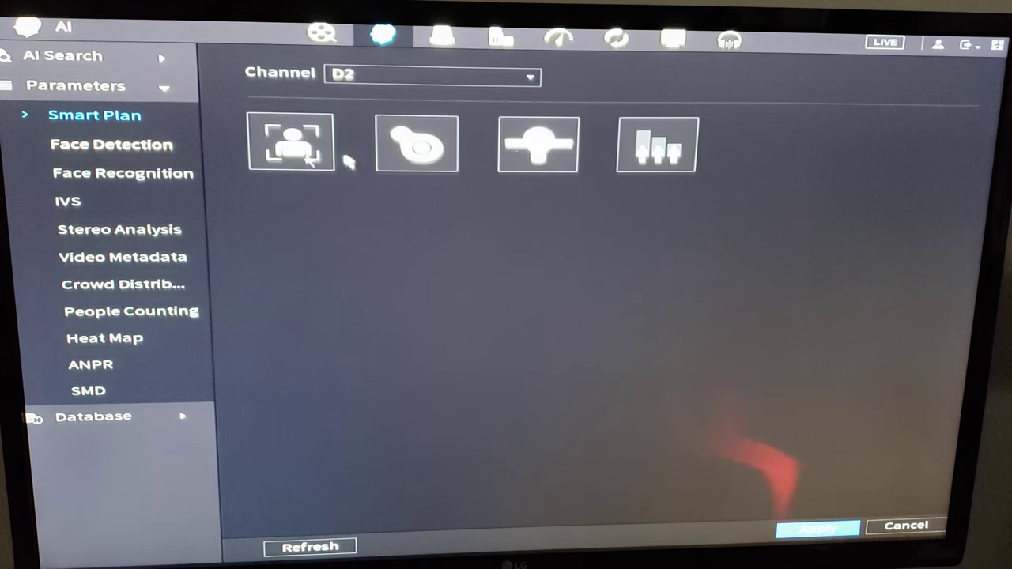
click(538, 145)
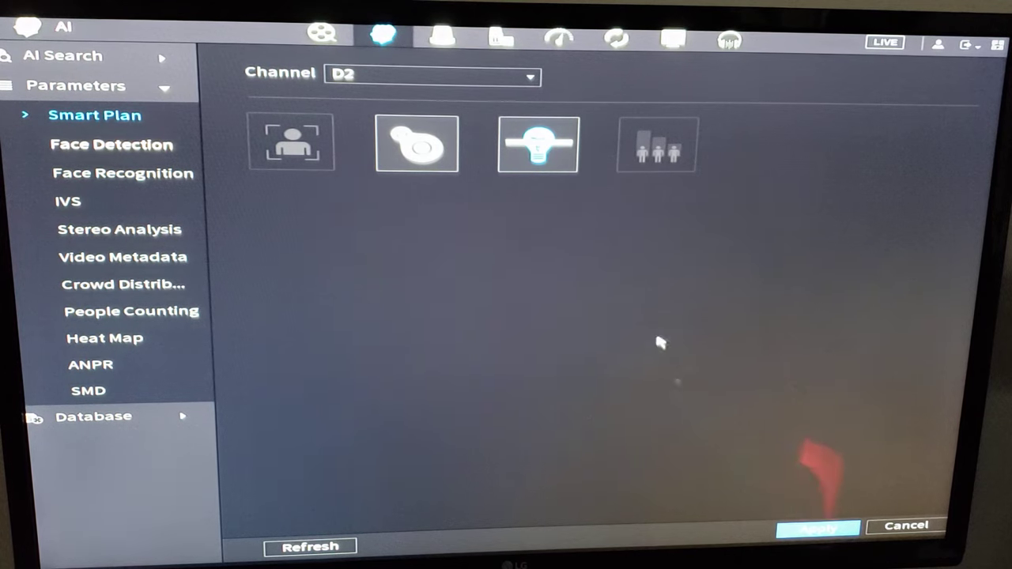
click(490, 74)
click(491, 100)
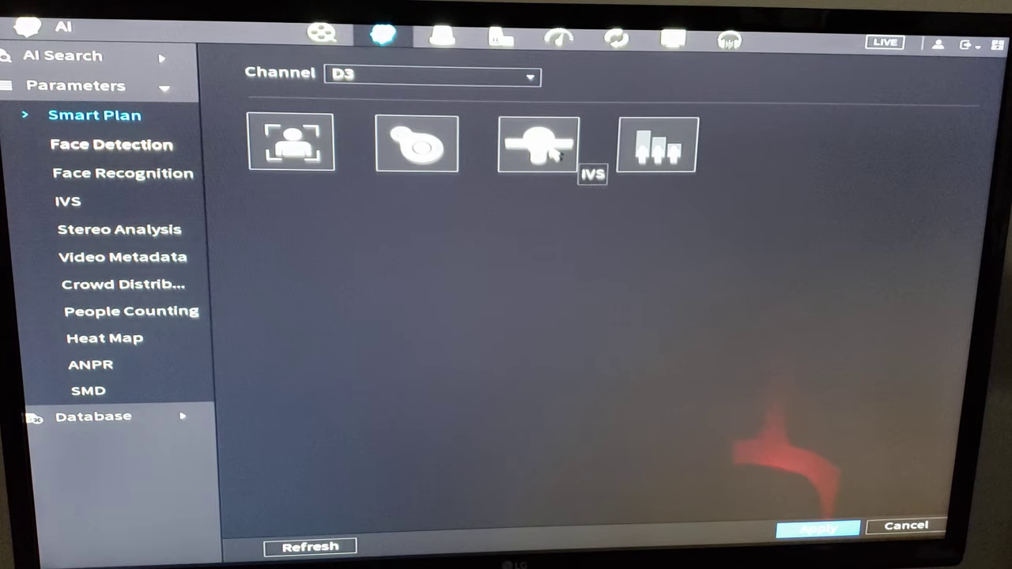
click(554, 154)
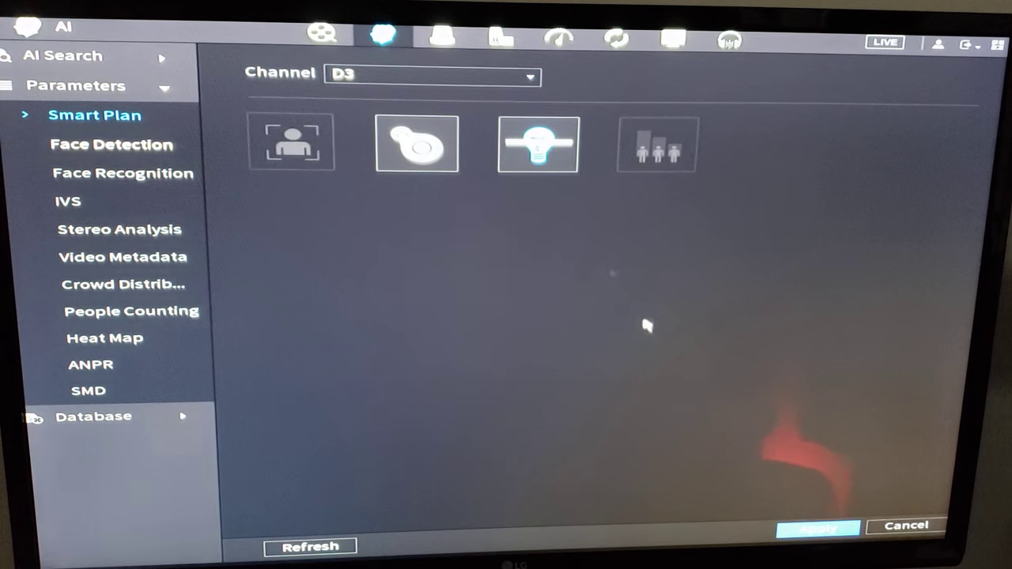
Check channel D5's smart plan, then return to the AI settings.
click(522, 76)
click(499, 99)
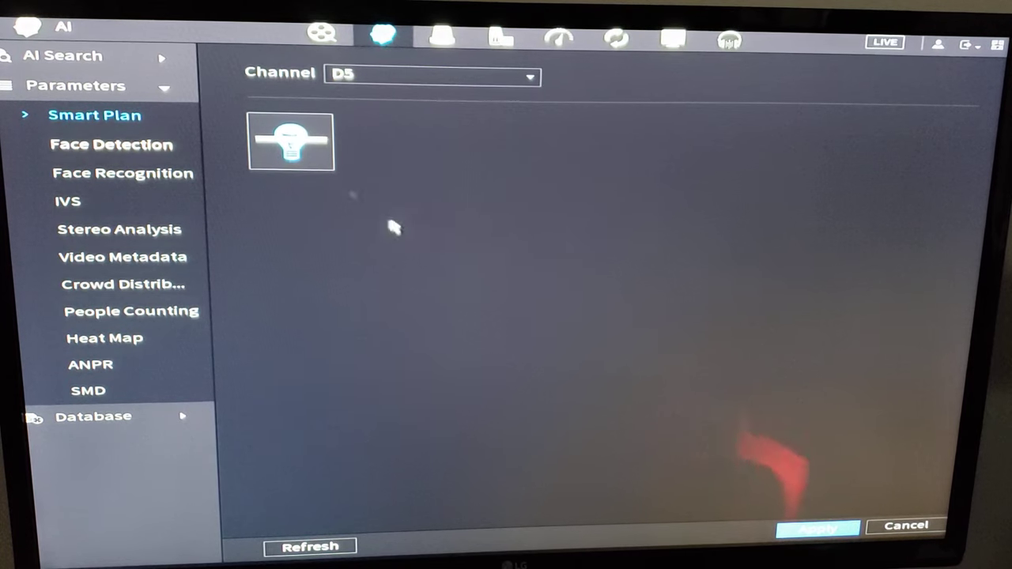
right_click(791, 506)
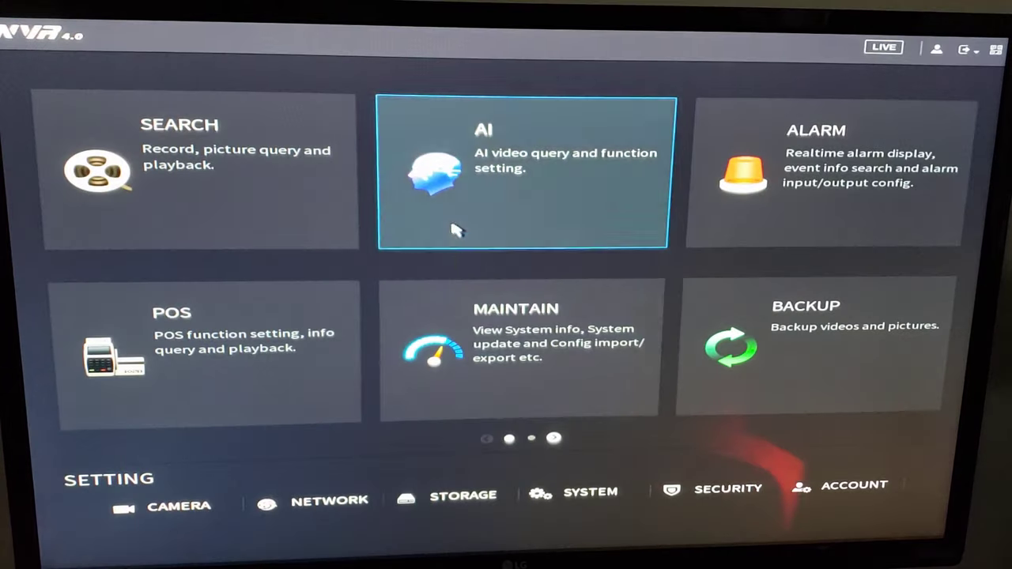
click(467, 205)
Add a new IVS rule of type Intrusion on channel D2 and start drawing its area.
click(68, 202)
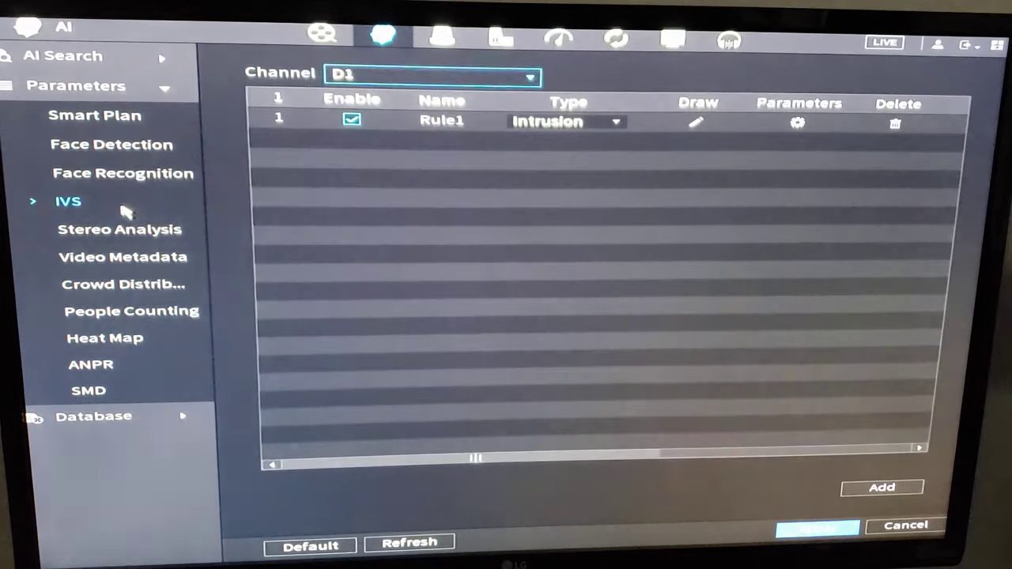
click(443, 73)
click(465, 96)
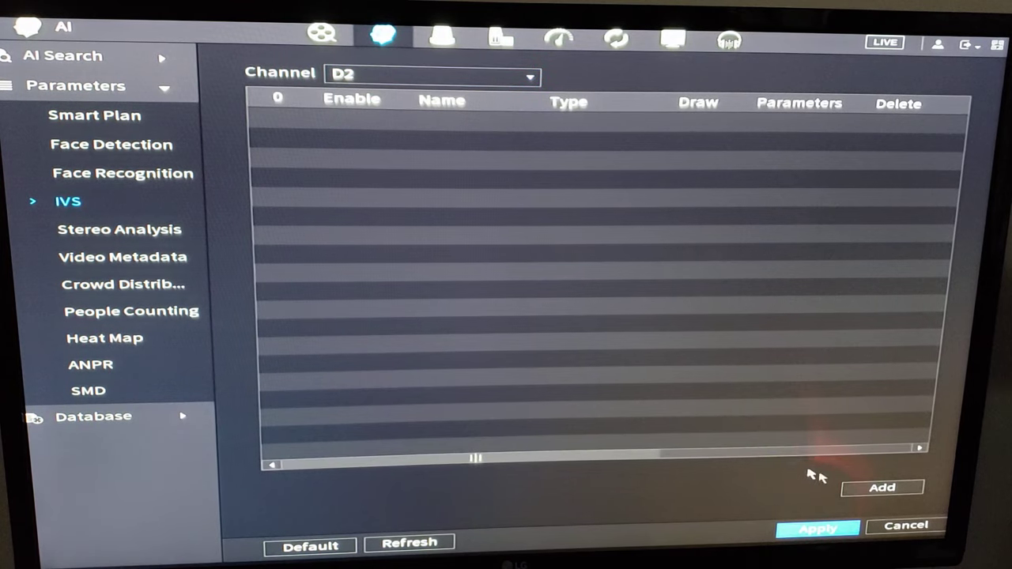
click(882, 488)
click(567, 121)
click(553, 151)
click(700, 125)
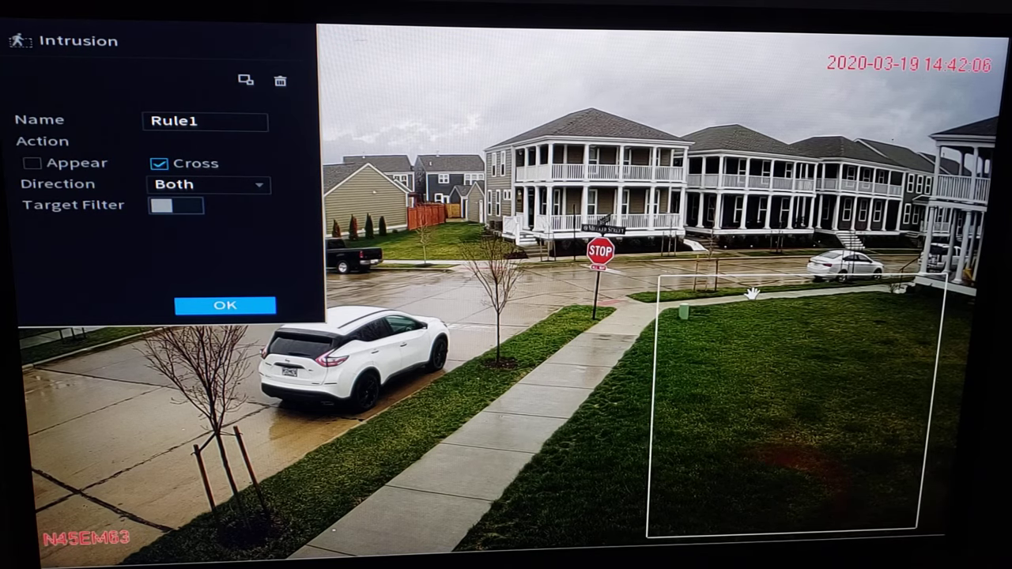
drag(753, 293, 805, 343)
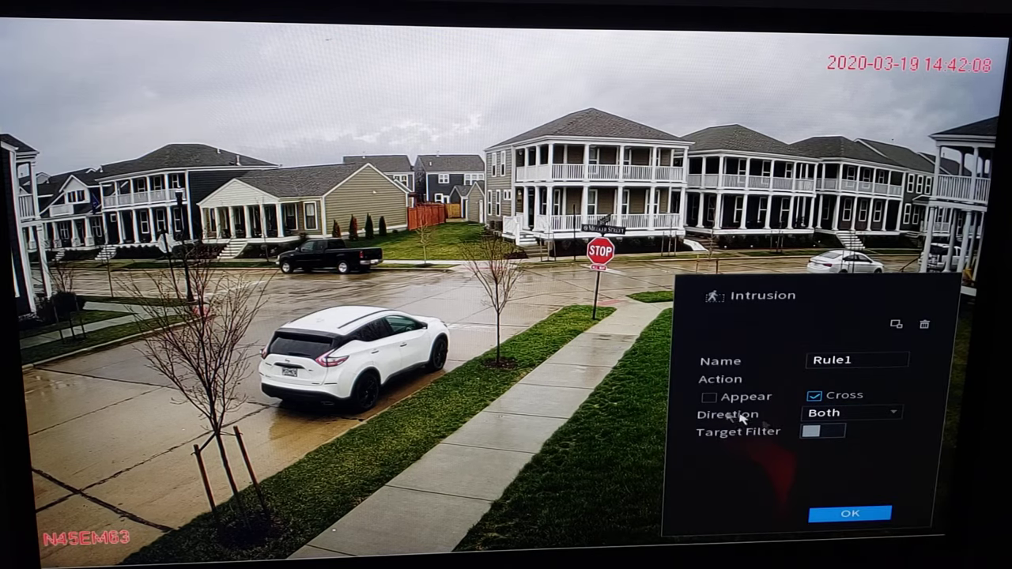
Draw a four-corner intrusion zone covering the street.
click(199, 253)
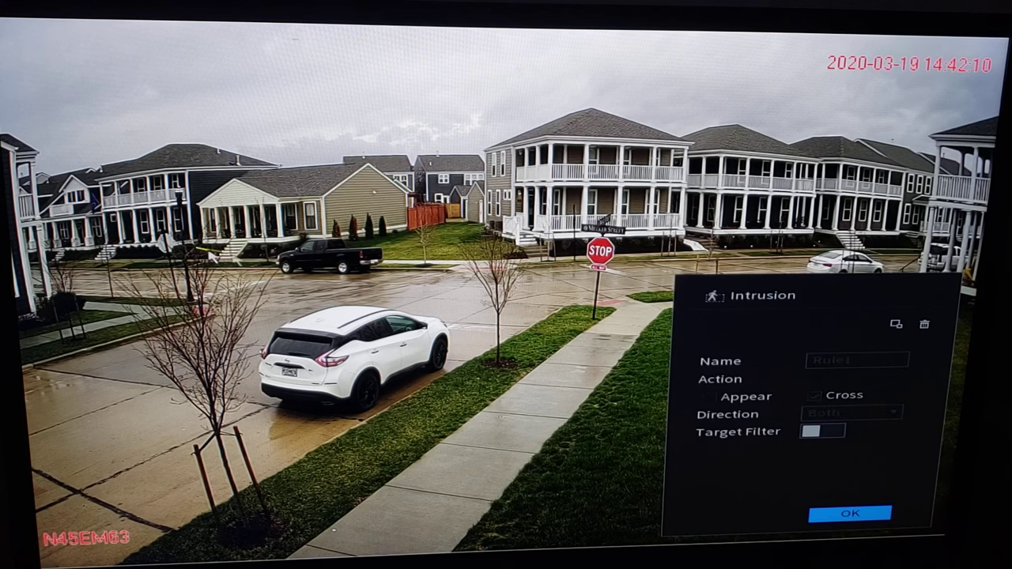
click(645, 249)
click(622, 478)
click(89, 456)
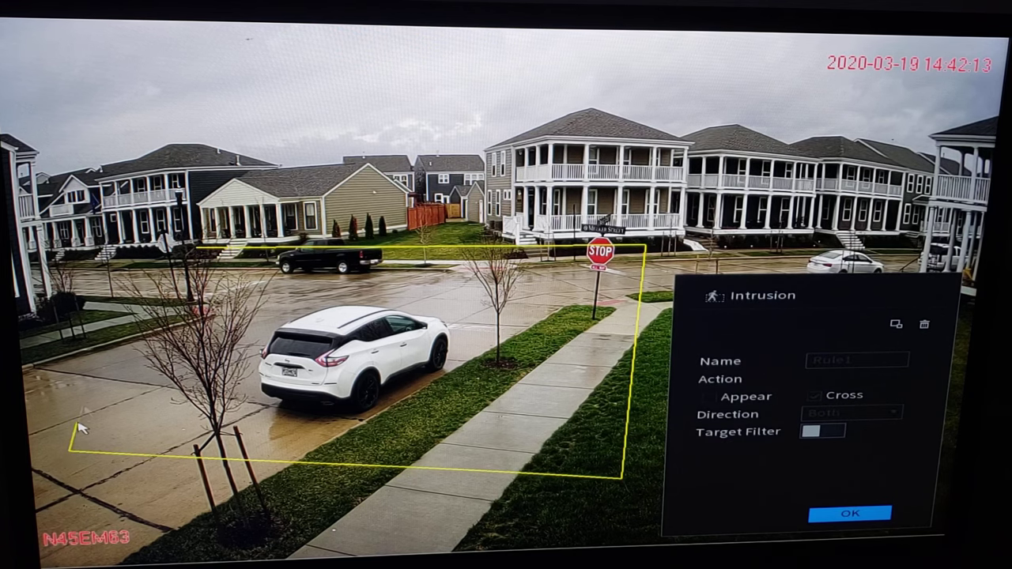
click(201, 254)
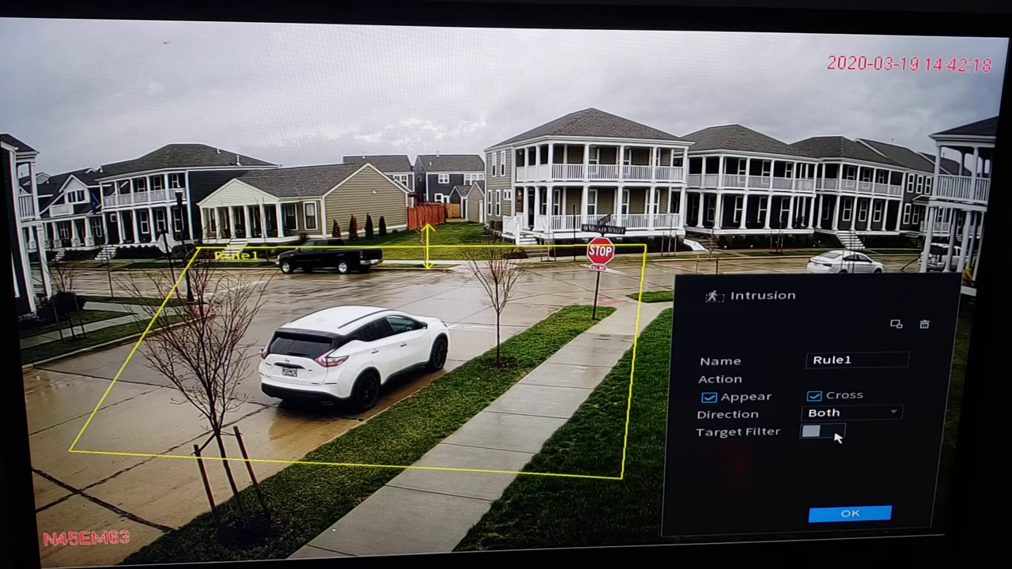
Enable Target Filter for Human and Motor Vehicle and save the rule.
click(822, 432)
click(809, 449)
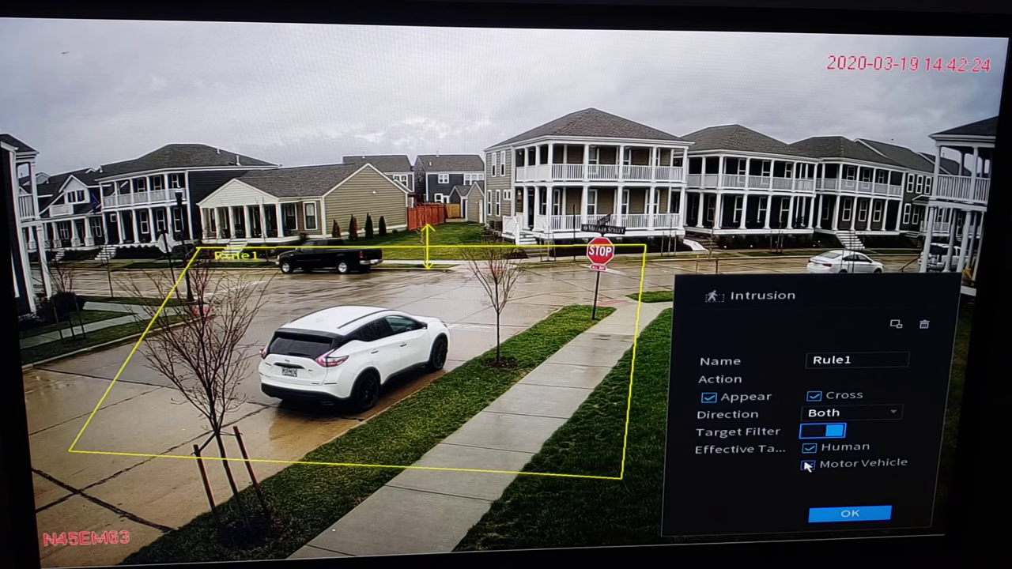
click(807, 465)
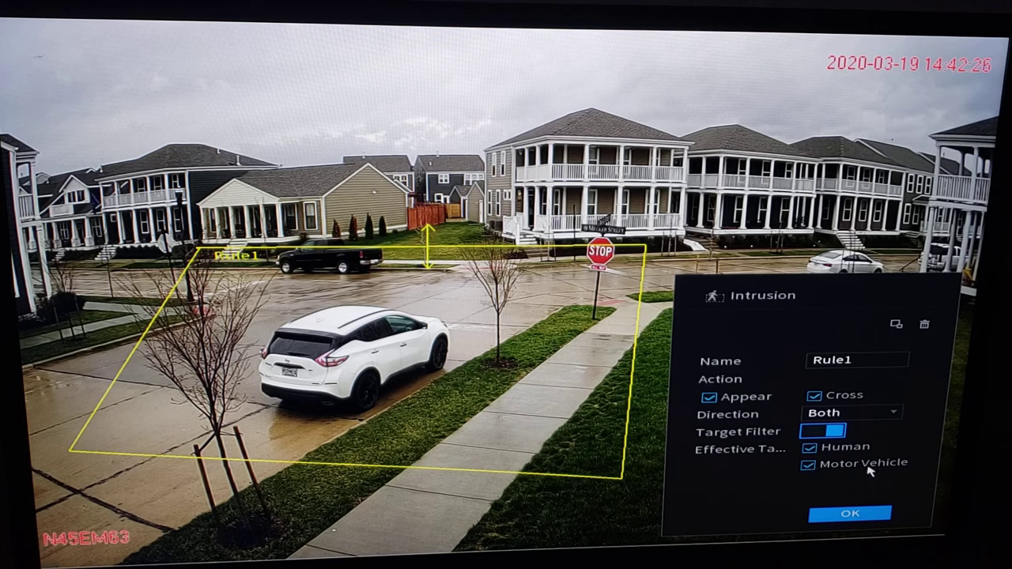
click(856, 516)
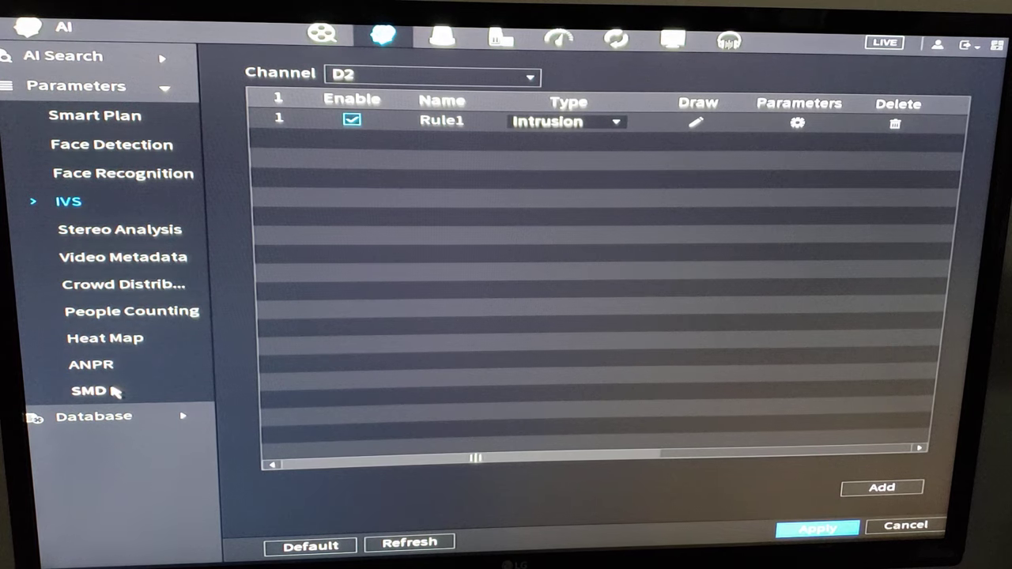
In SMD, select channel D5 with Human, Motor Vehicle and Record Channel enabled, and apply.
click(115, 392)
click(522, 372)
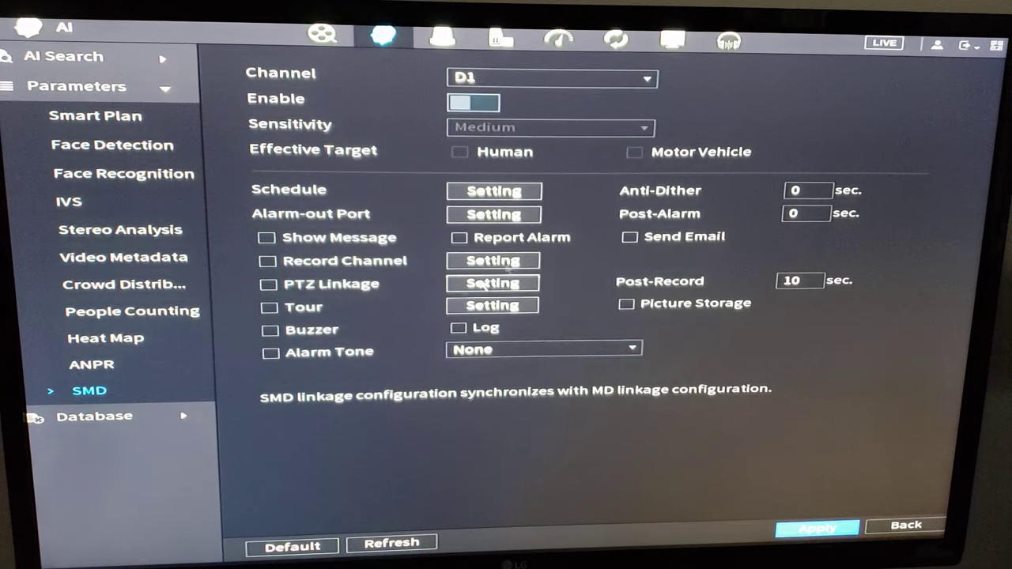
click(586, 79)
click(475, 115)
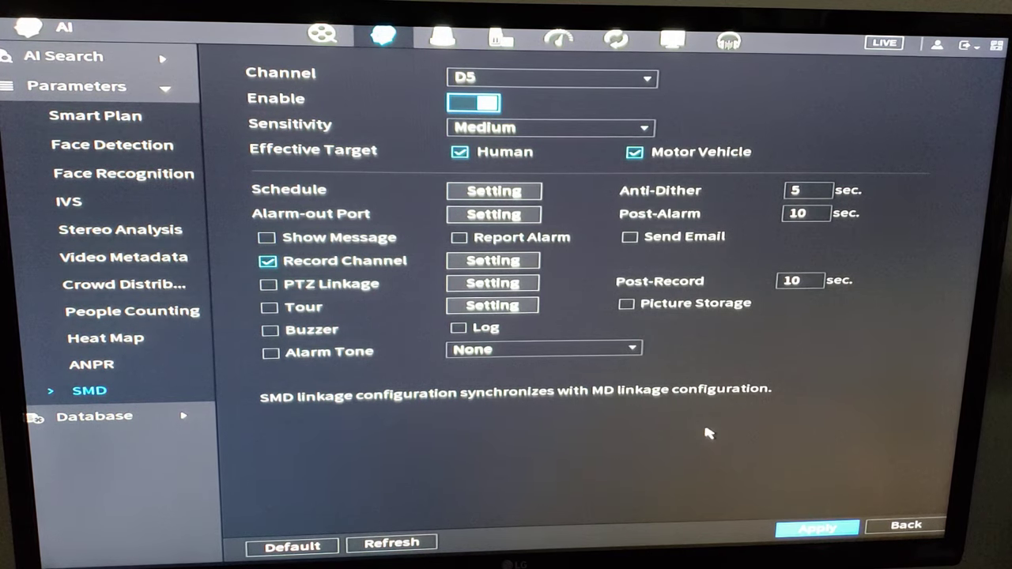
click(824, 531)
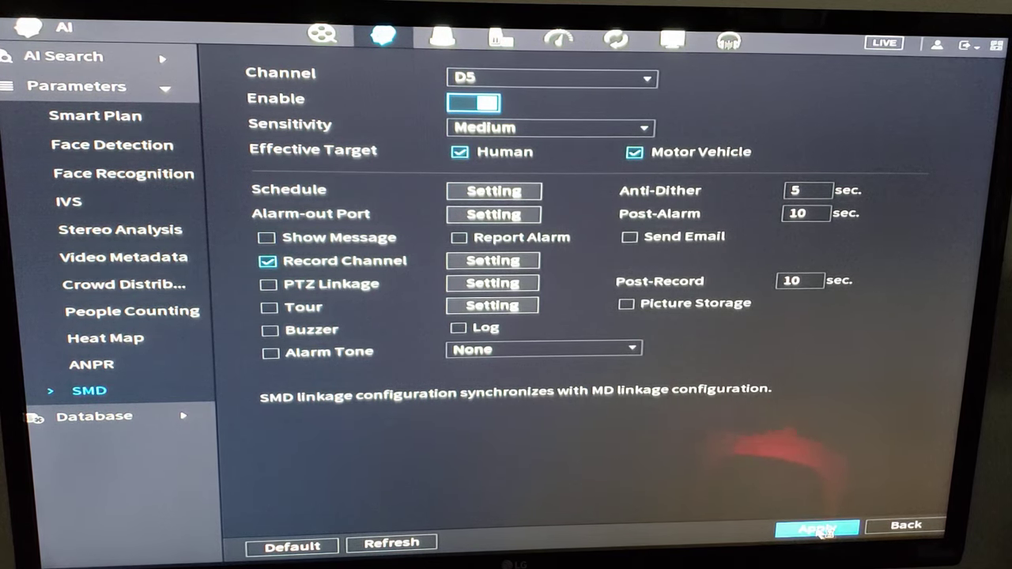
Return to live view, show nine cameras at once and switch the live view to AI mode.
right_click(376, 141)
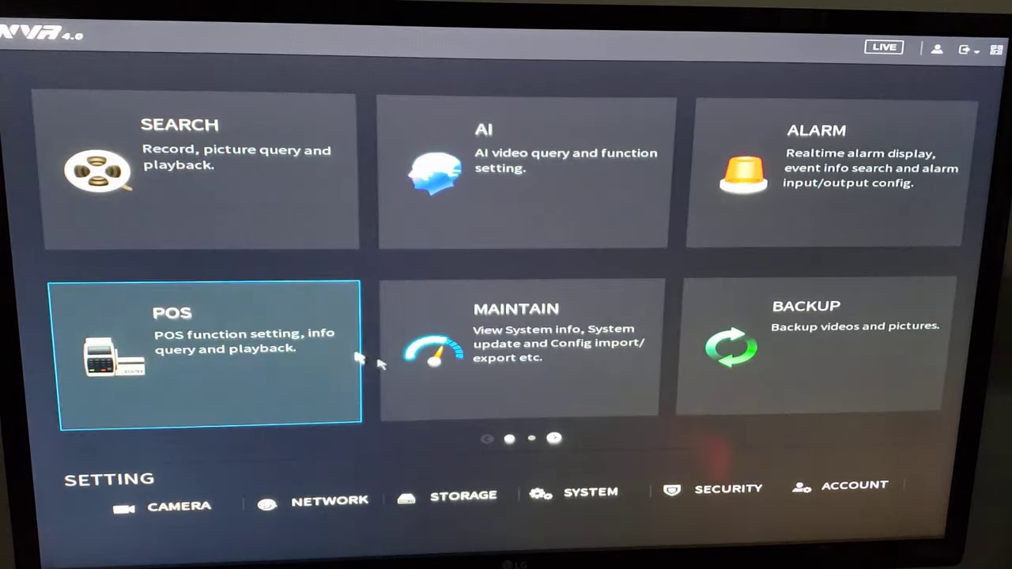
right_click(462, 267)
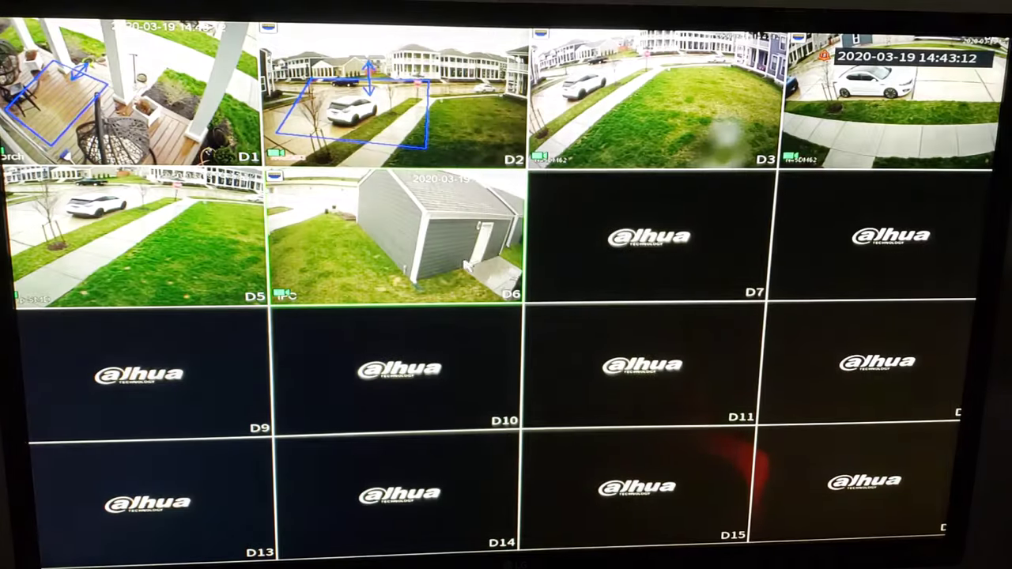
right_click(460, 231)
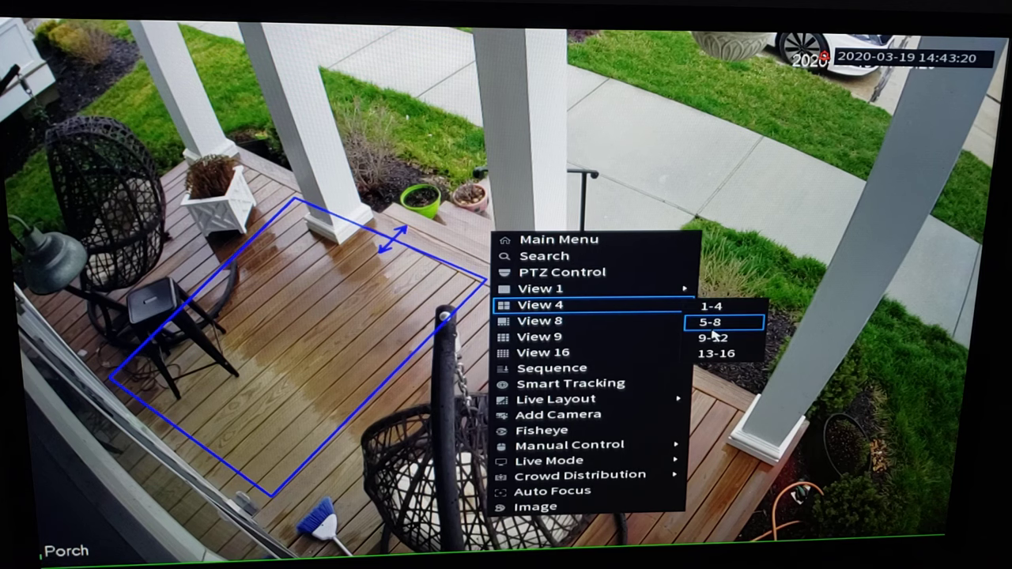
mouse_move(540, 337)
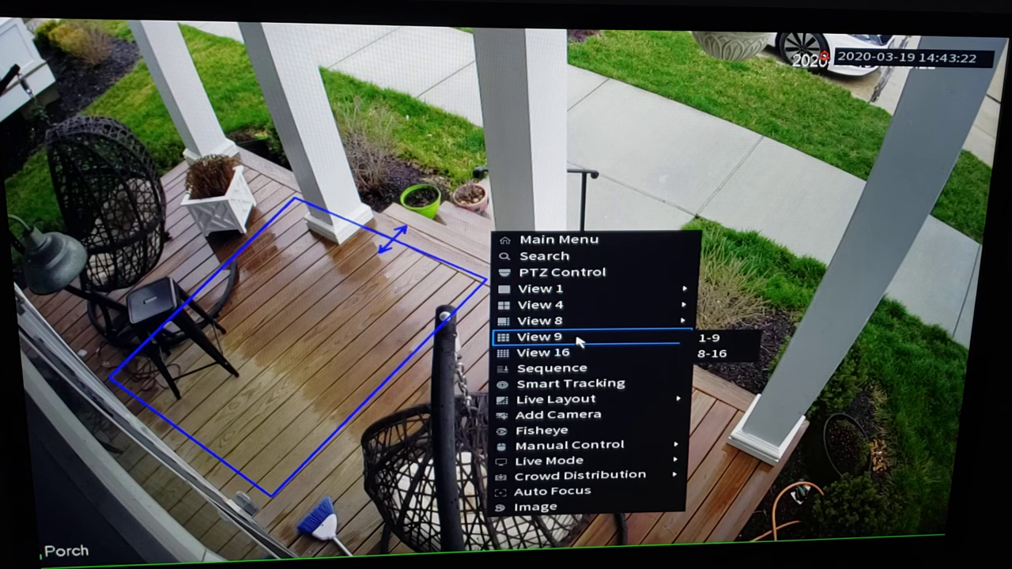
click(703, 338)
right_click(457, 204)
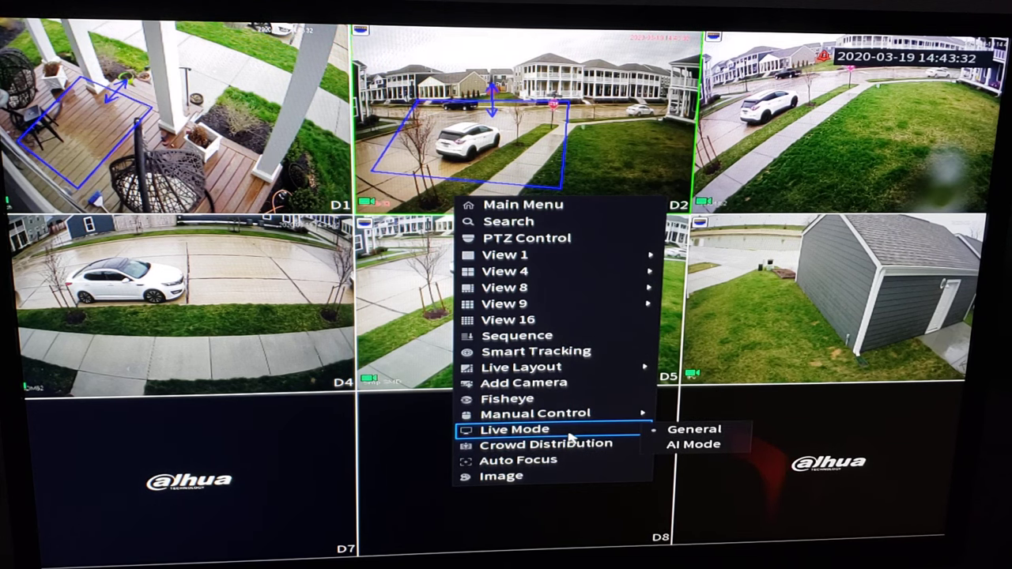
mouse_move(514, 429)
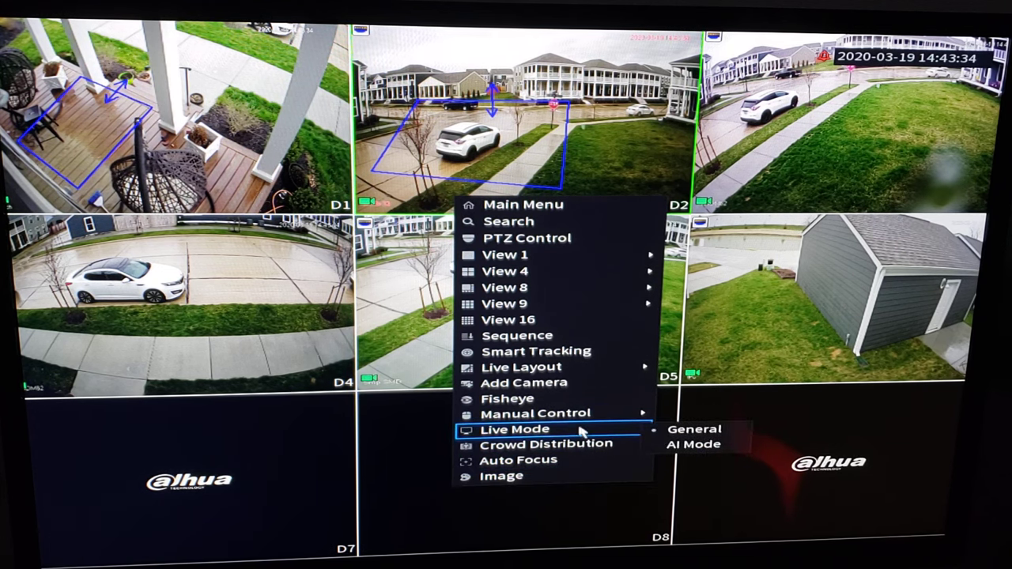
click(688, 443)
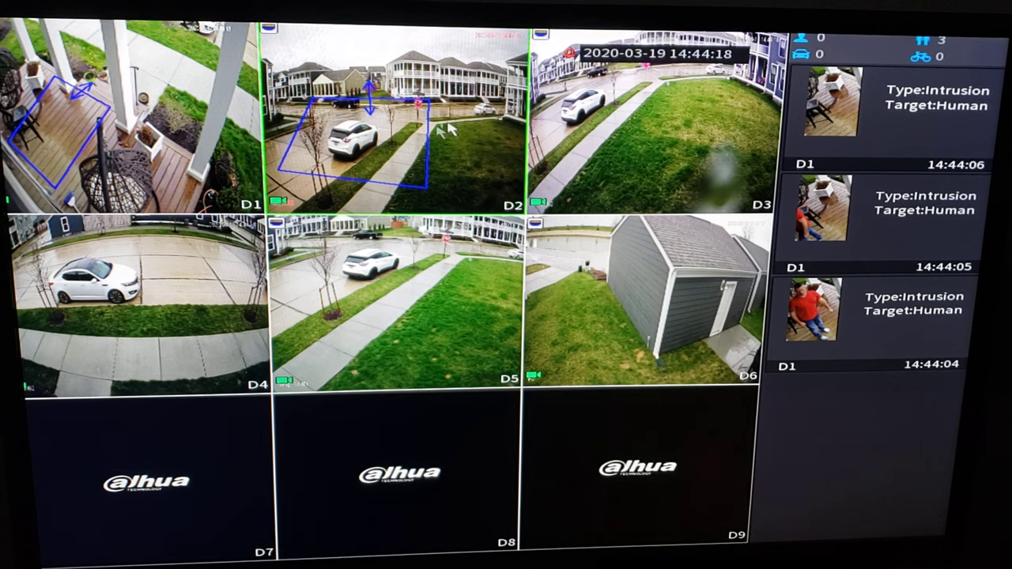
From the main menu go to AI > AI Search > Face Detection for channel D1.
right_click(458, 138)
click(482, 142)
click(518, 144)
click(71, 59)
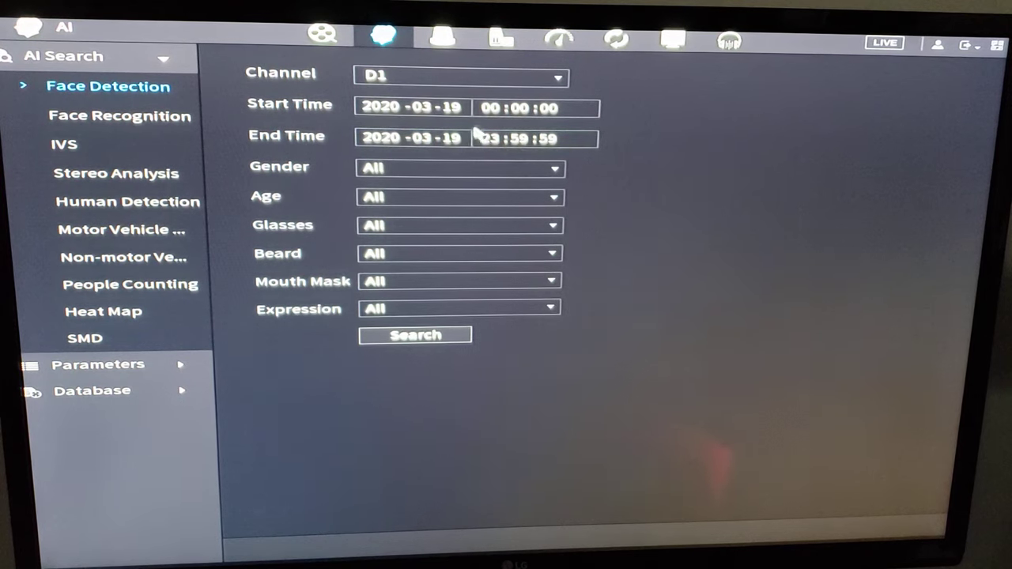
Enter 14:30:00 as the face detection search start time using the number keypad.
click(491, 139)
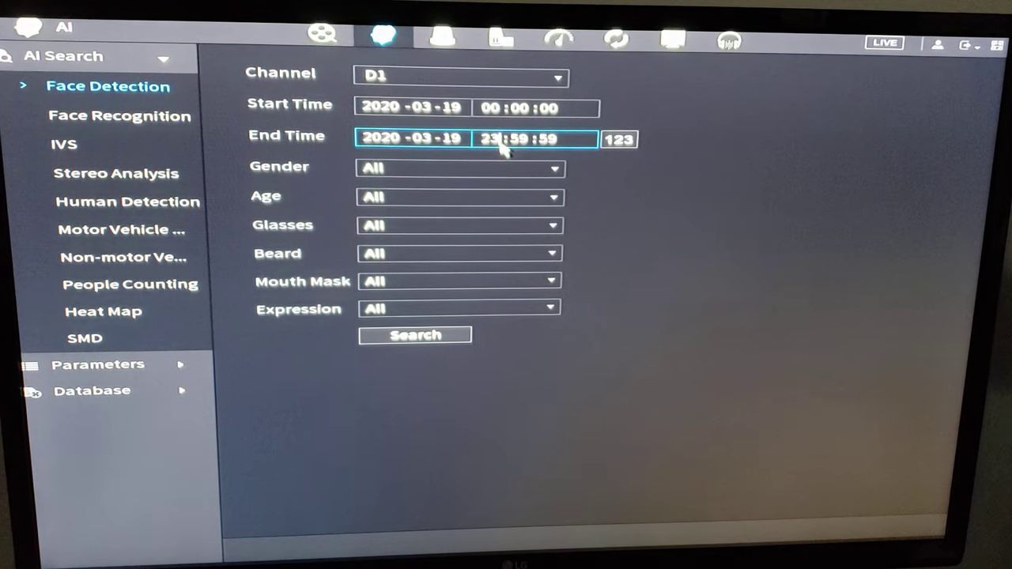
click(490, 111)
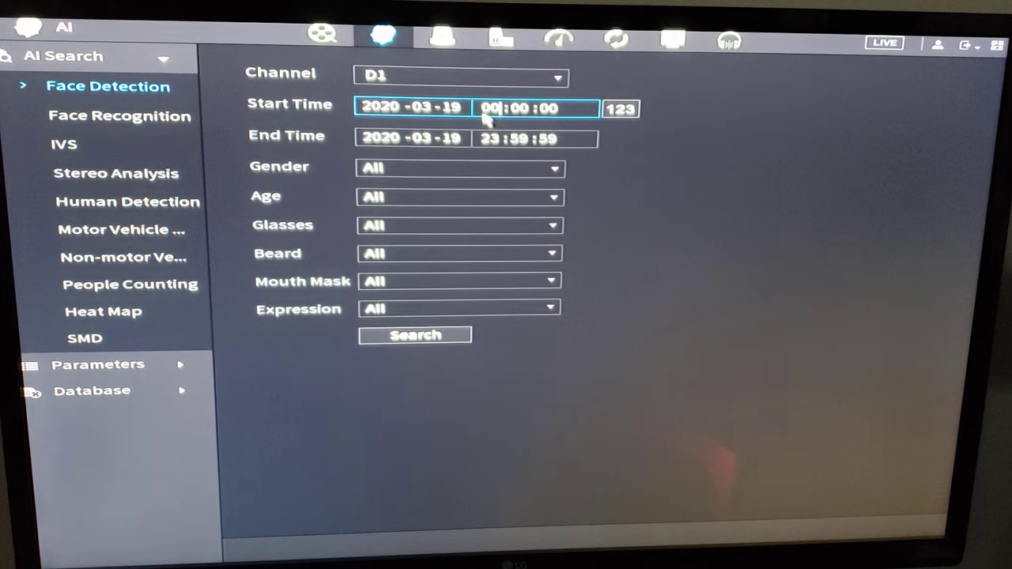
click(486, 111)
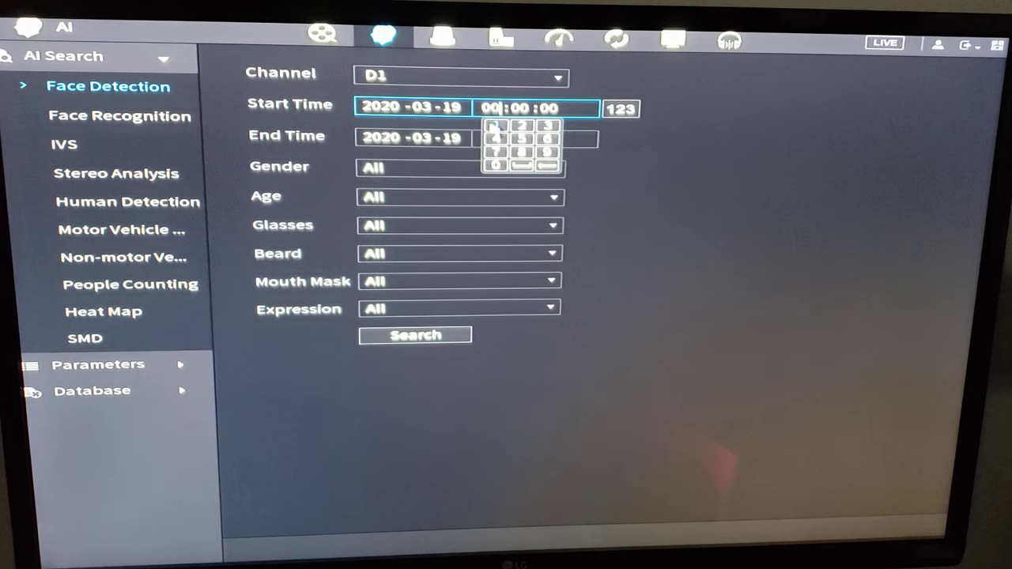
click(636, 157)
click(518, 109)
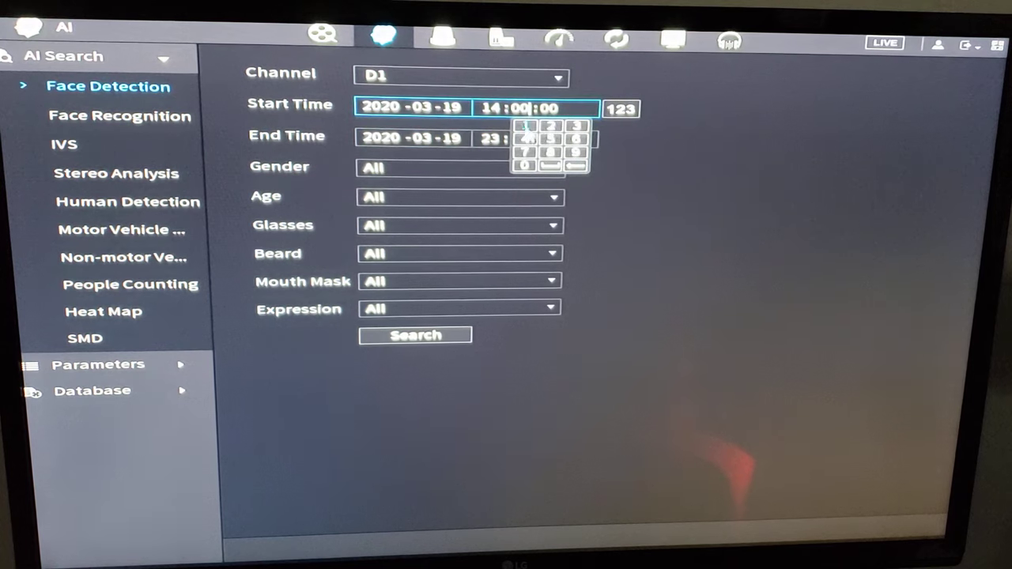
click(576, 128)
click(524, 167)
click(696, 178)
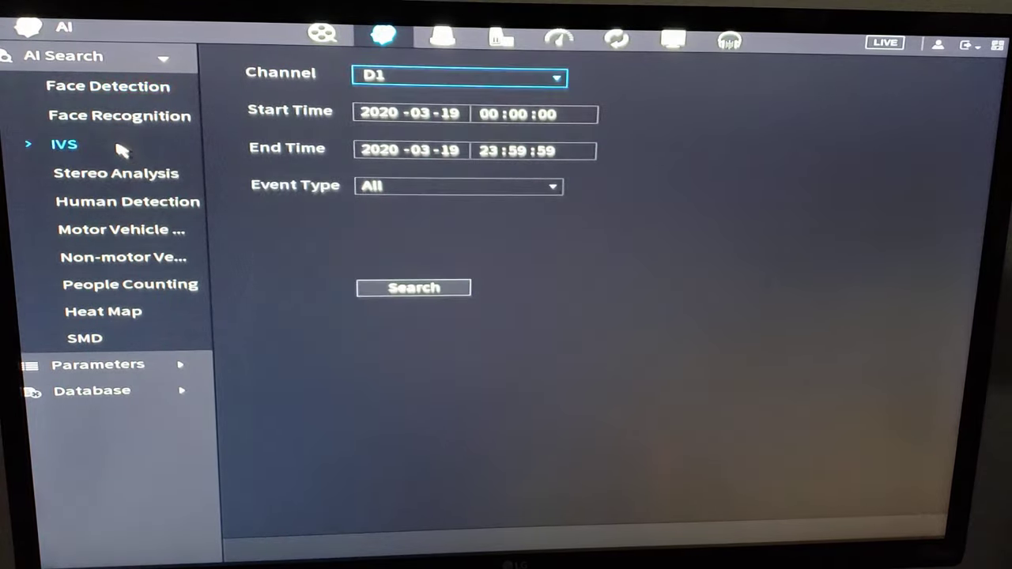
Run the D1 IVS search from 14:00, view the three human intrusion results and go back to the form.
click(495, 114)
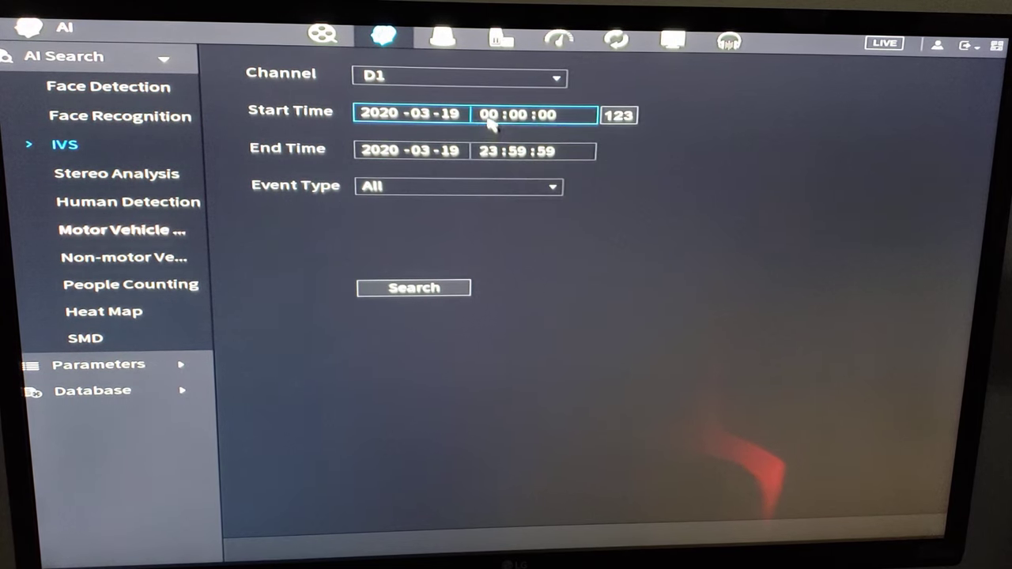
text(14)
click(625, 152)
click(372, 150)
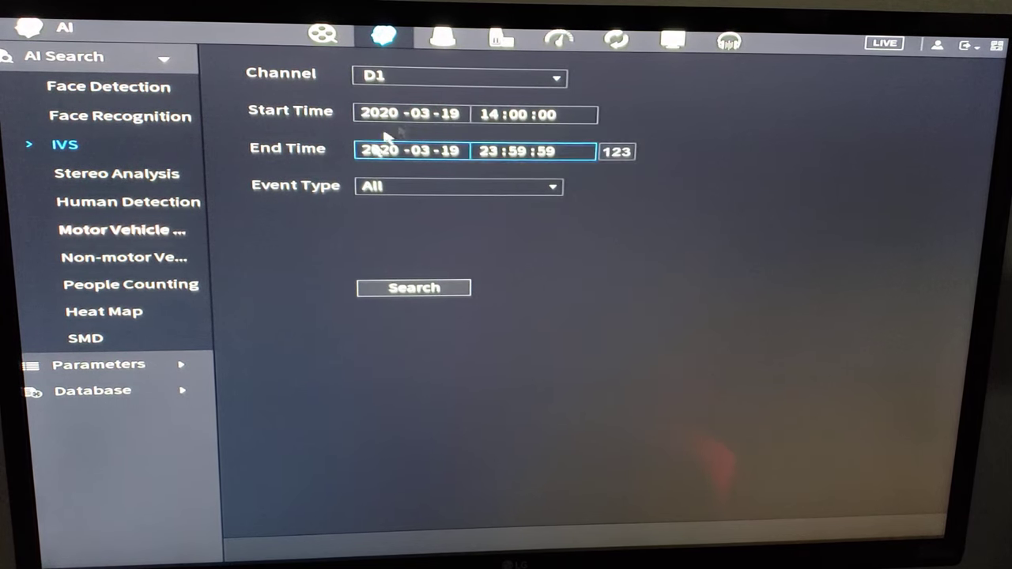
click(439, 287)
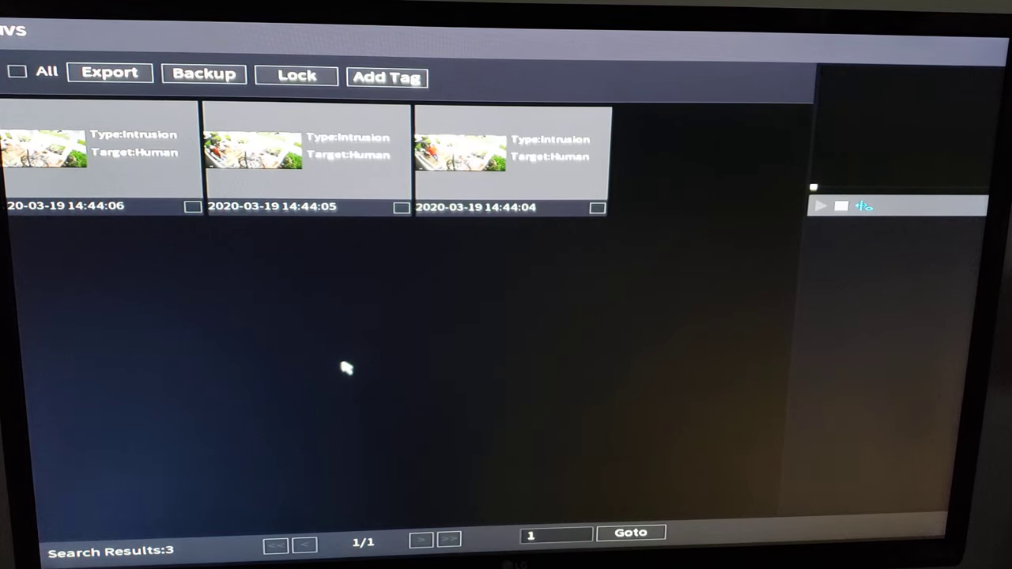
right_click(328, 227)
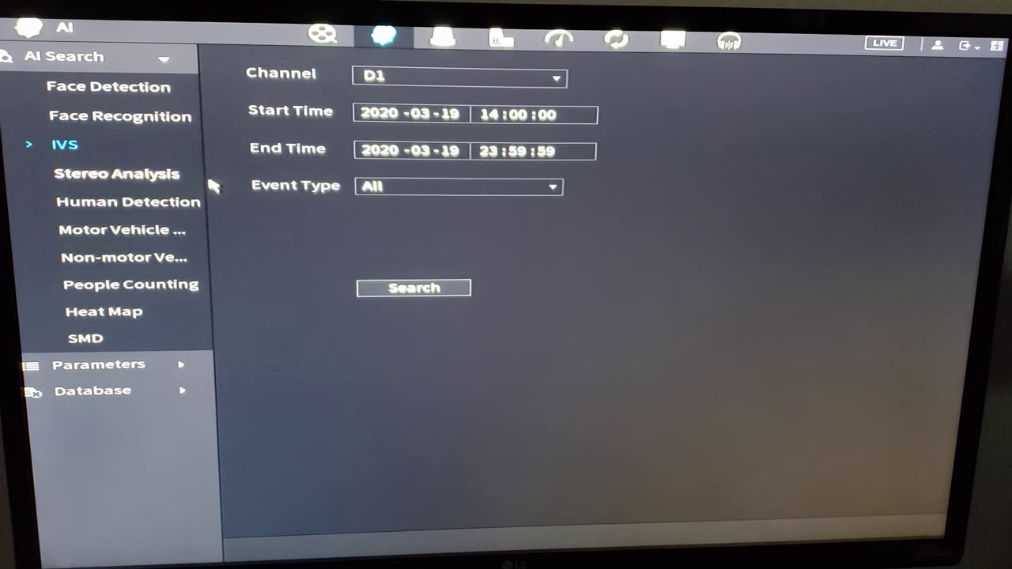
Set the IVS search channel to D2 and the event type to Intrusion.
click(459, 76)
click(437, 97)
scroll(495, 83, down, 1)
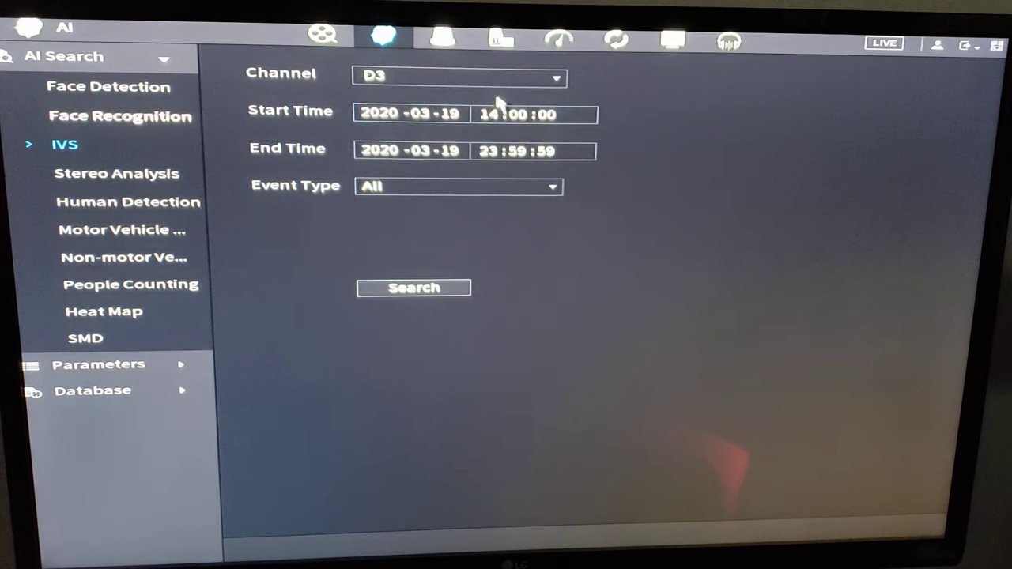
click(467, 189)
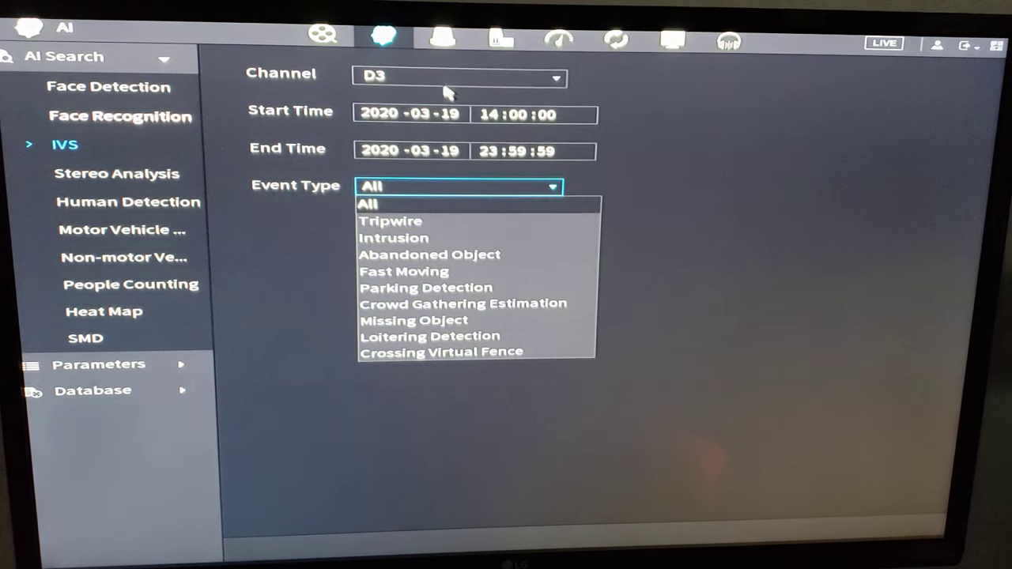
click(447, 83)
click(461, 82)
click(441, 97)
click(460, 187)
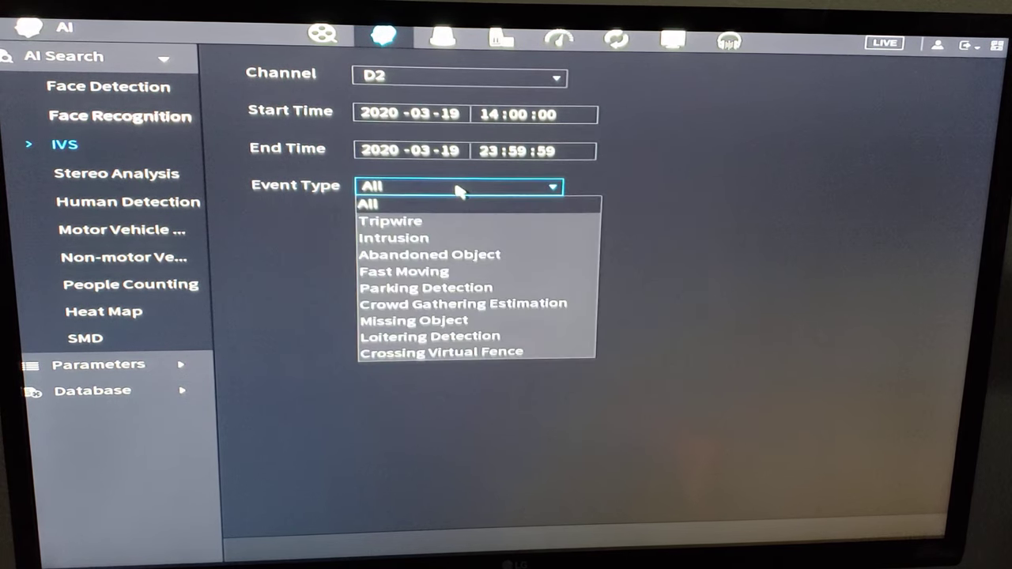
click(448, 238)
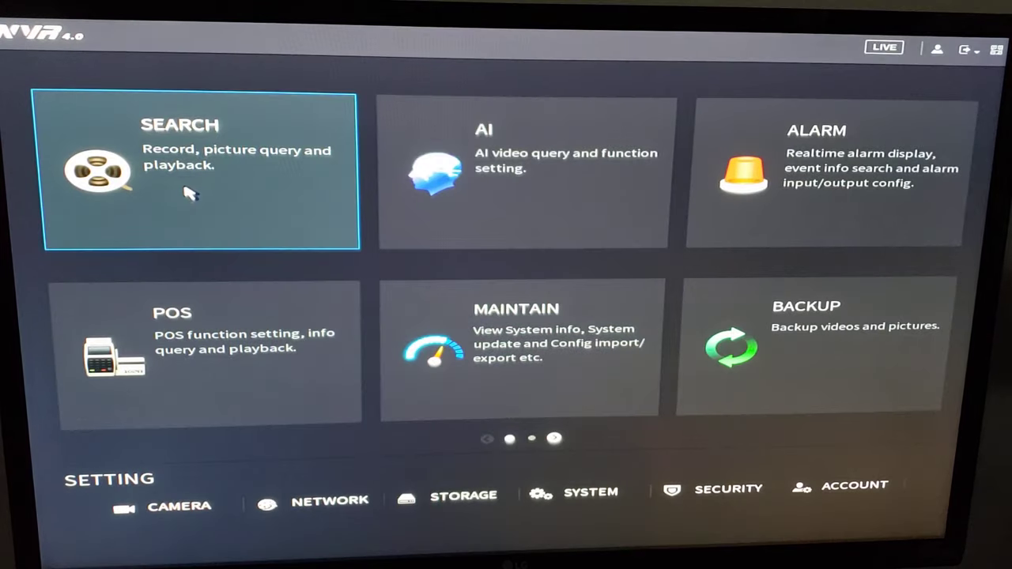
Load March 19 playback for cameras D1–D4 and seek the timeline to about 14:40–14:41.
click(185, 162)
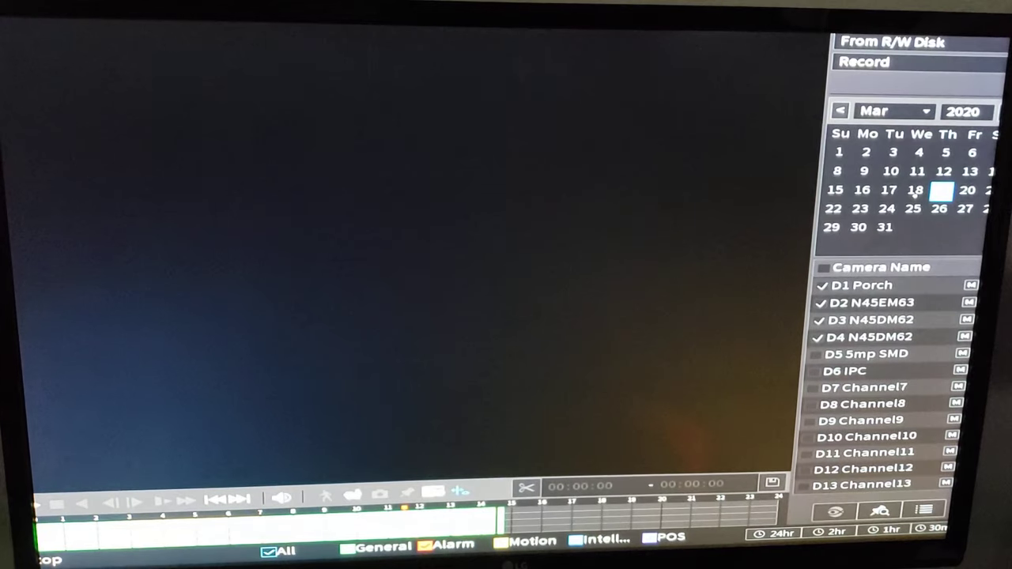
click(514, 514)
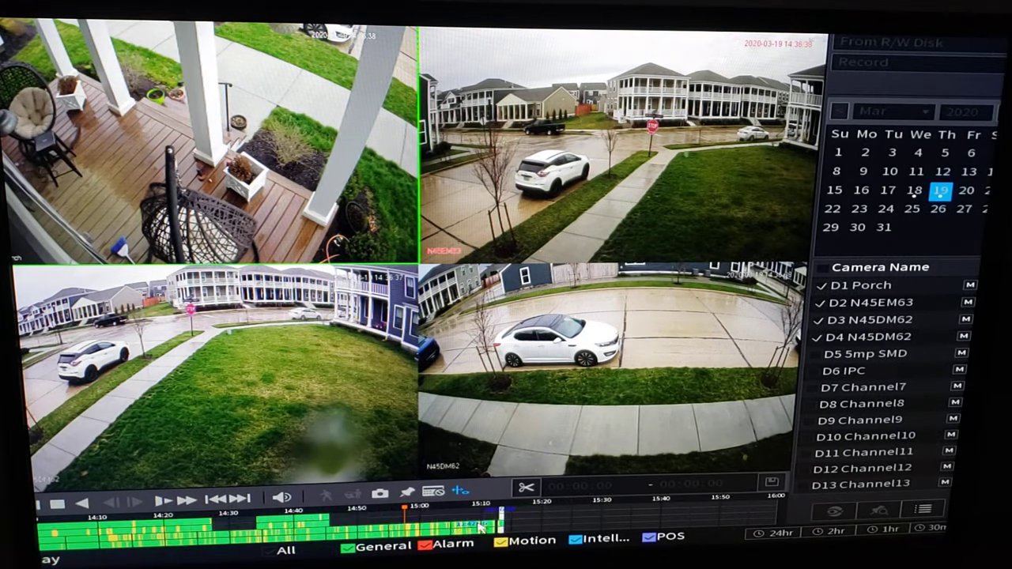
scroll(498, 518, up, 3)
click(325, 529)
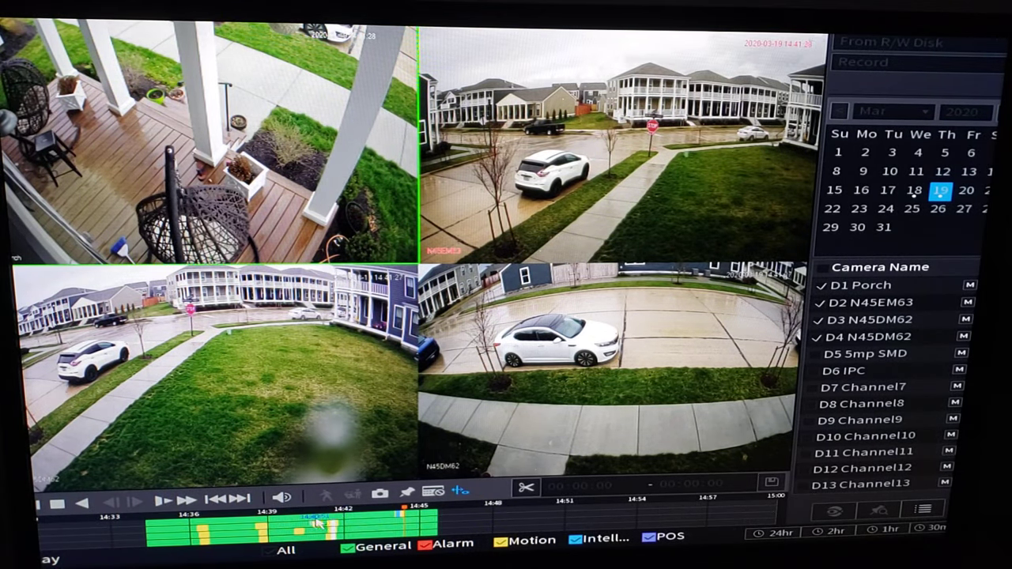
click(262, 526)
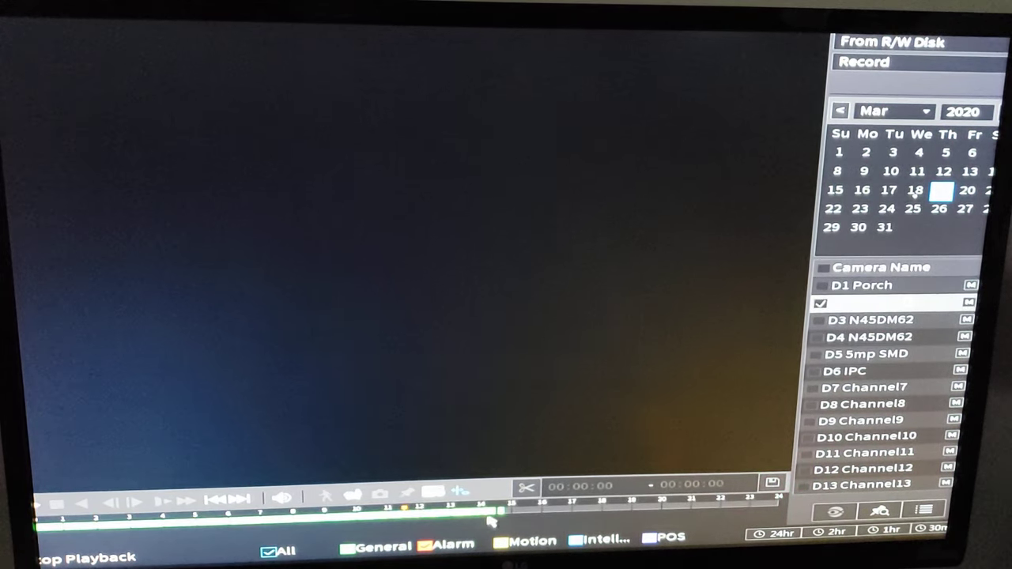
Play camera D2's footage and seek back and forth between about 14:35 and 14:38.
double_click(506, 515)
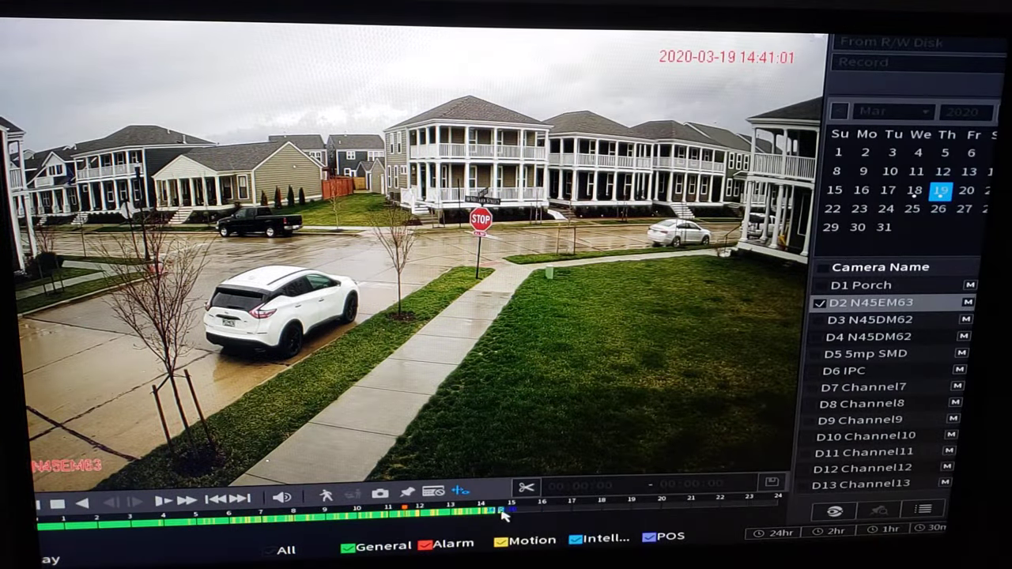
scroll(504, 515, up, 3)
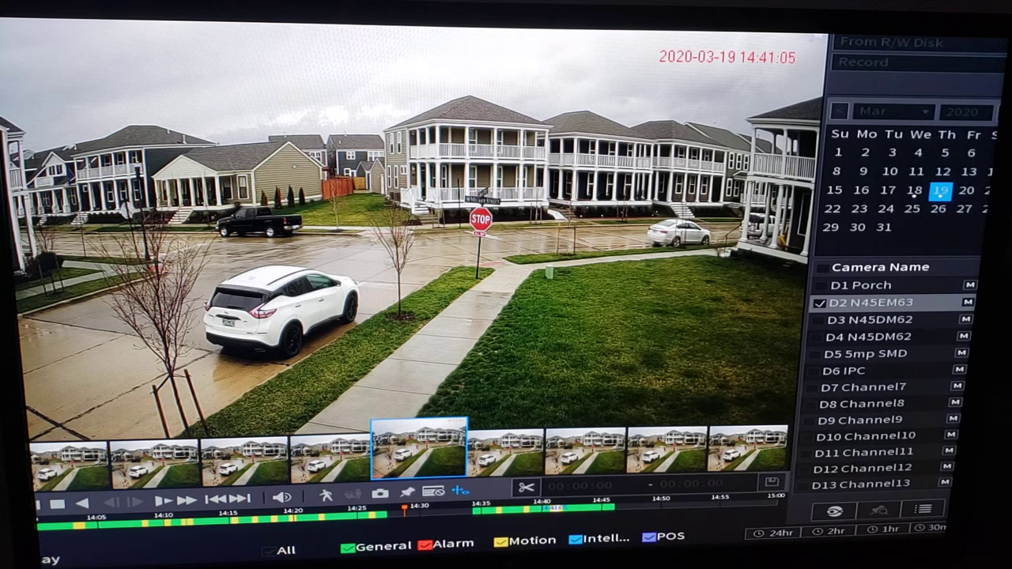
click(488, 515)
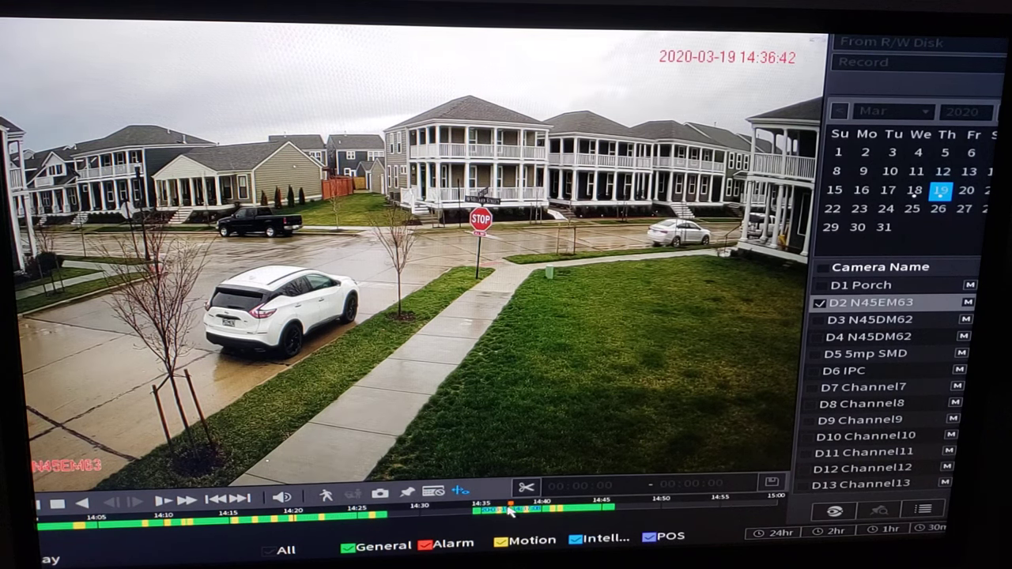
click(521, 513)
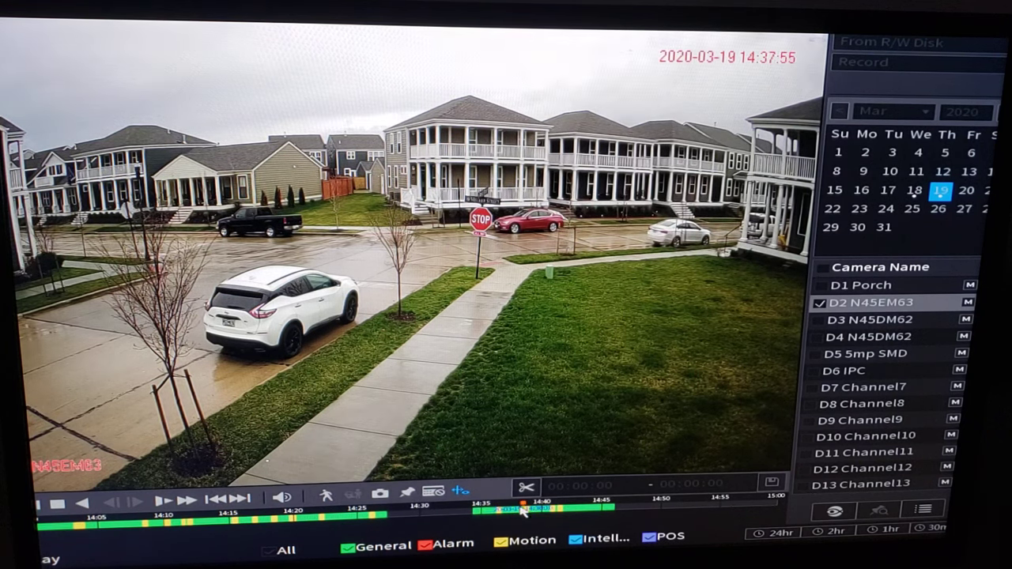
click(532, 510)
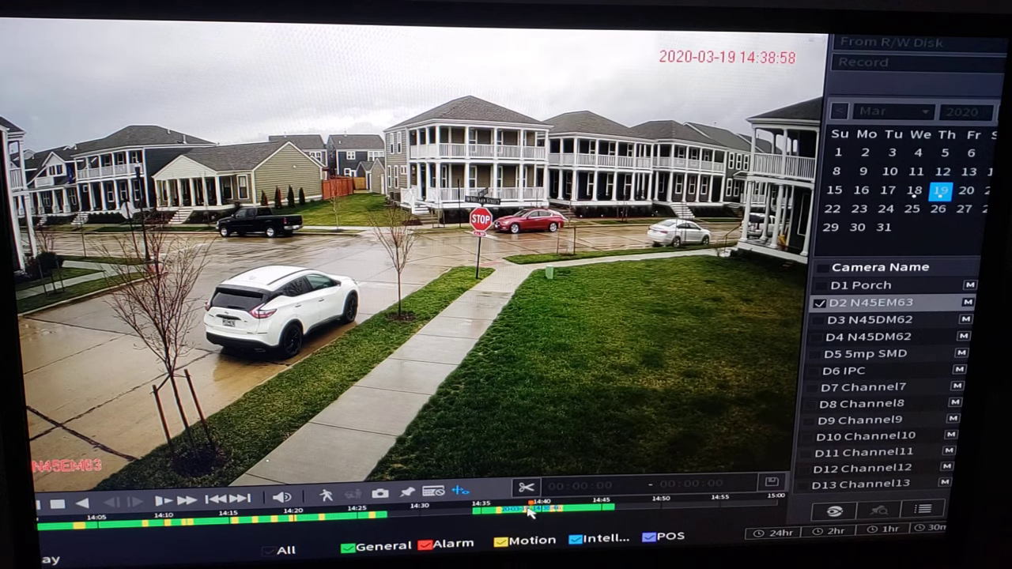
click(513, 510)
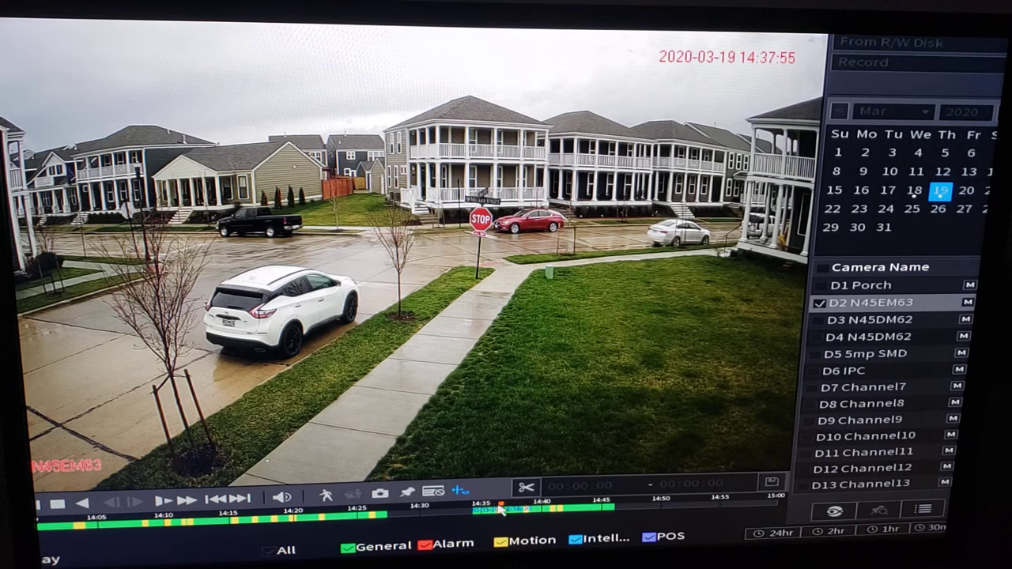
click(503, 510)
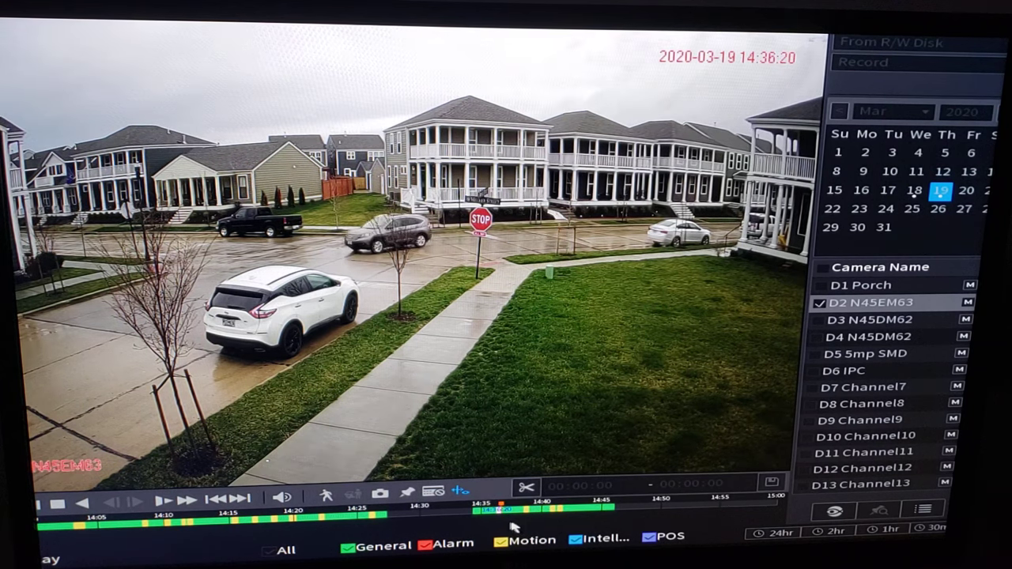
Show timeline thumbnails, rewind to 14:35 and jump ahead to where the red car appears.
click(514, 518)
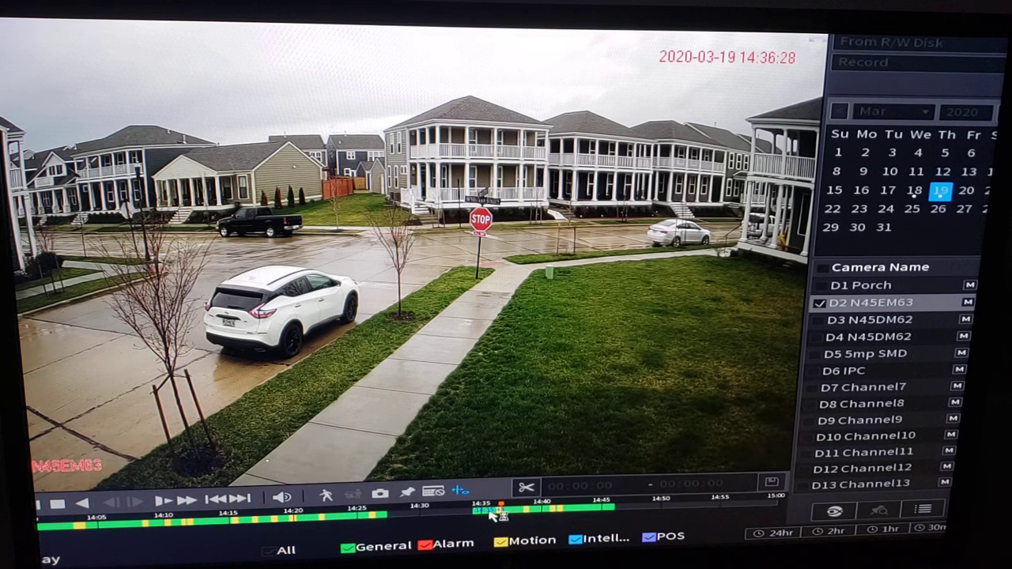
click(492, 515)
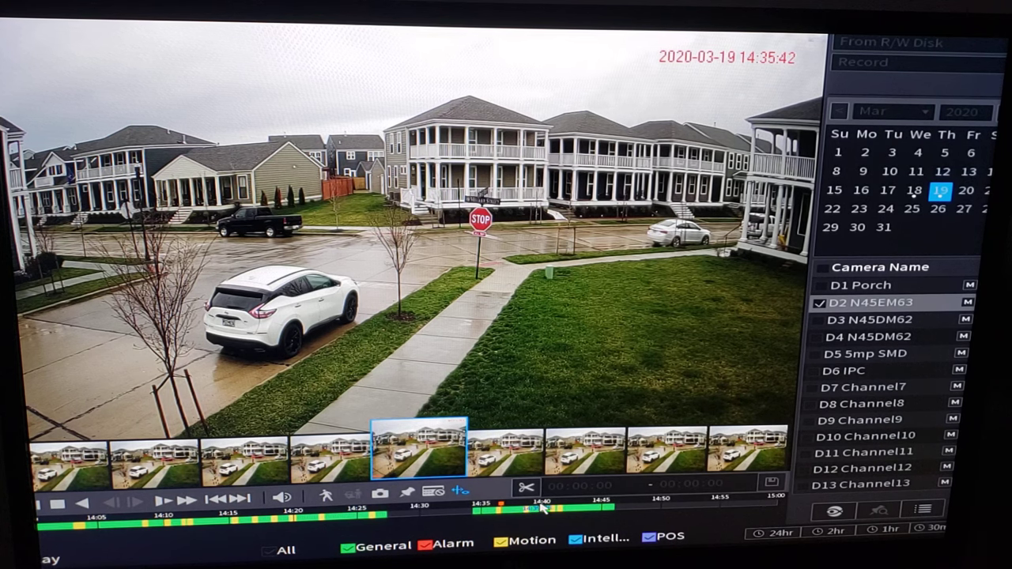
mouse_move(544, 509)
click(544, 509)
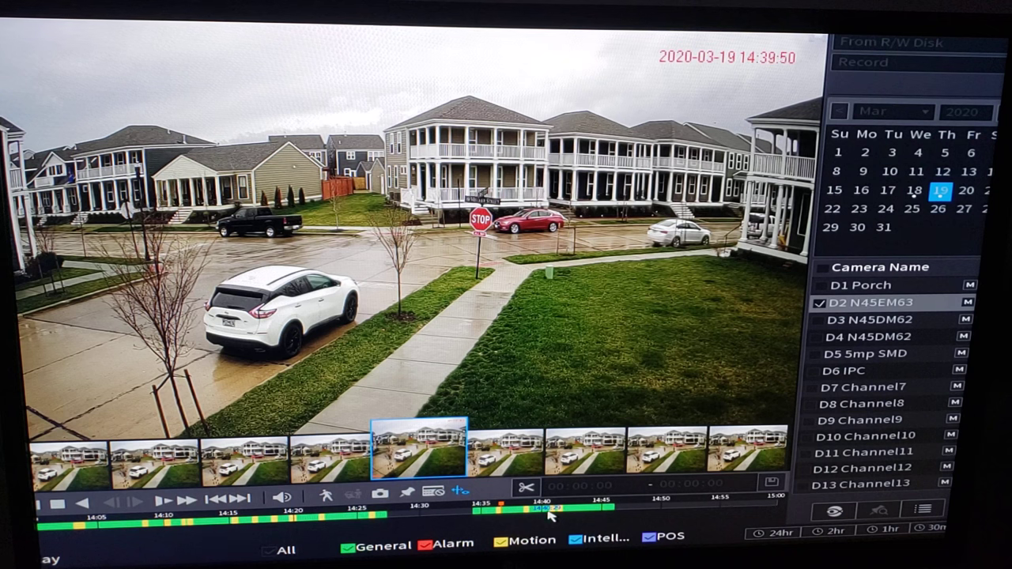
Seek to about 14:40:30 and mark a clip from 14:40:34 to 14:40:39.
click(551, 514)
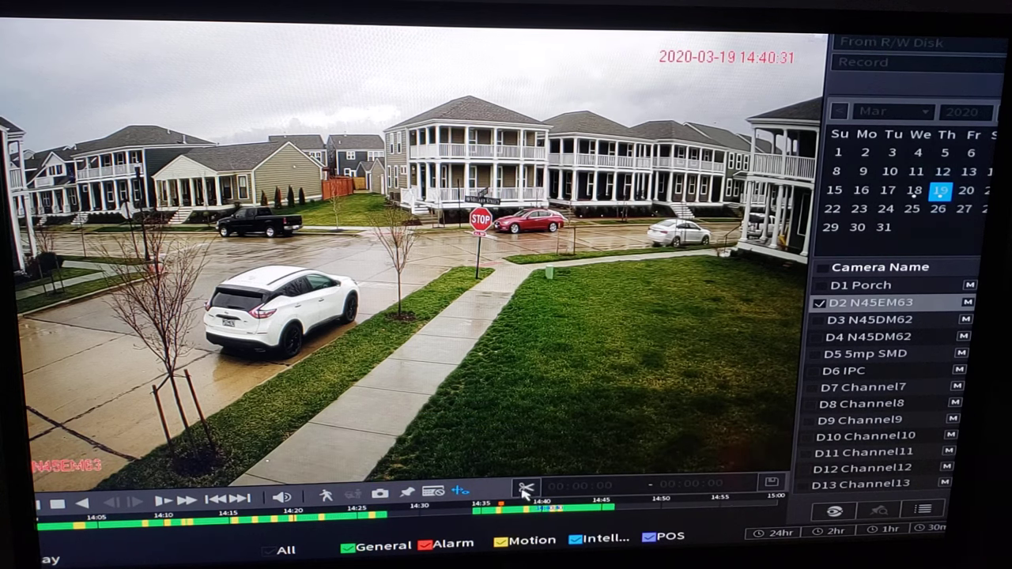
click(528, 489)
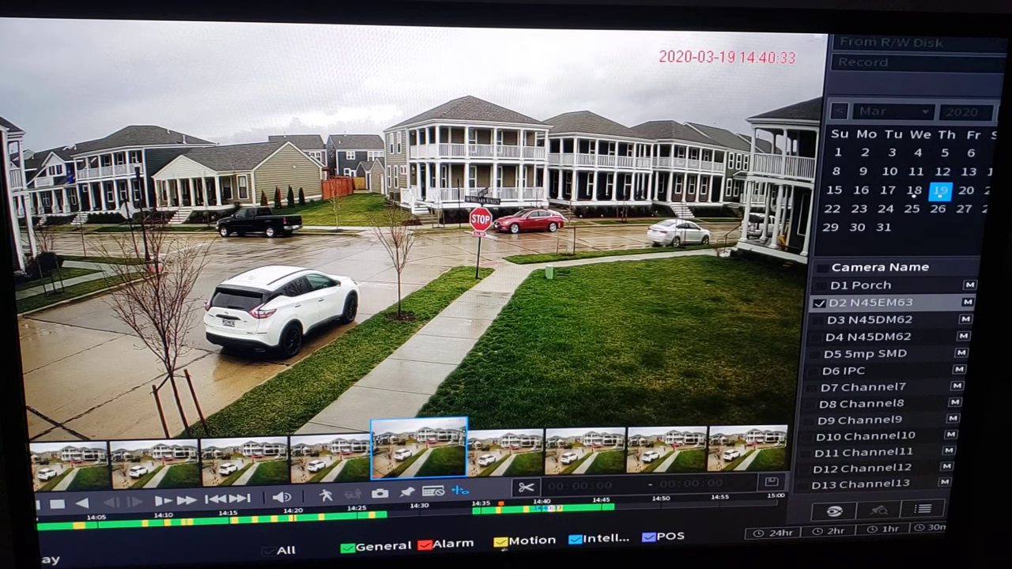
click(528, 489)
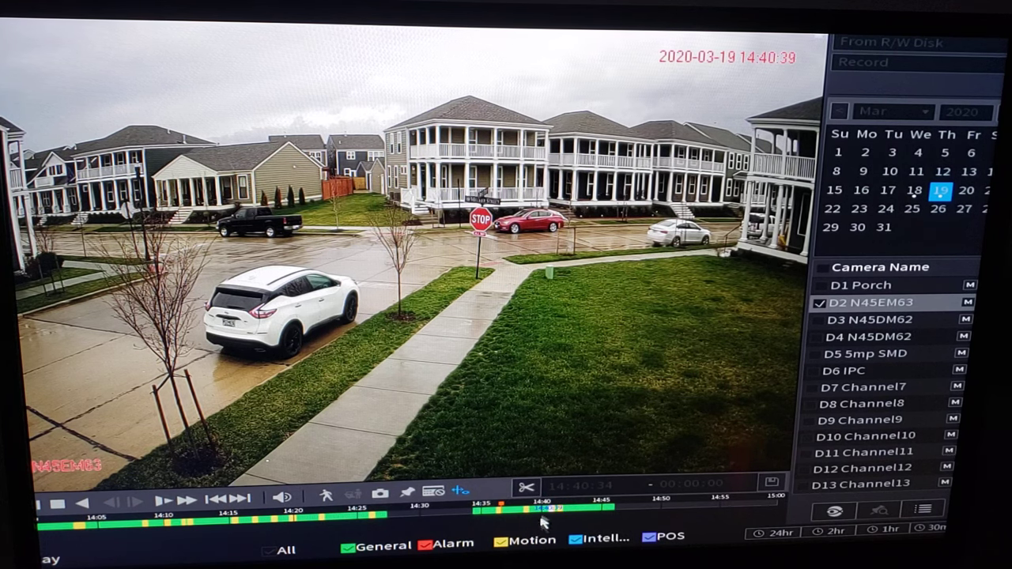
click(527, 489)
Attempt to back up the marked clip and dismiss the 'No backup device' notice.
click(771, 483)
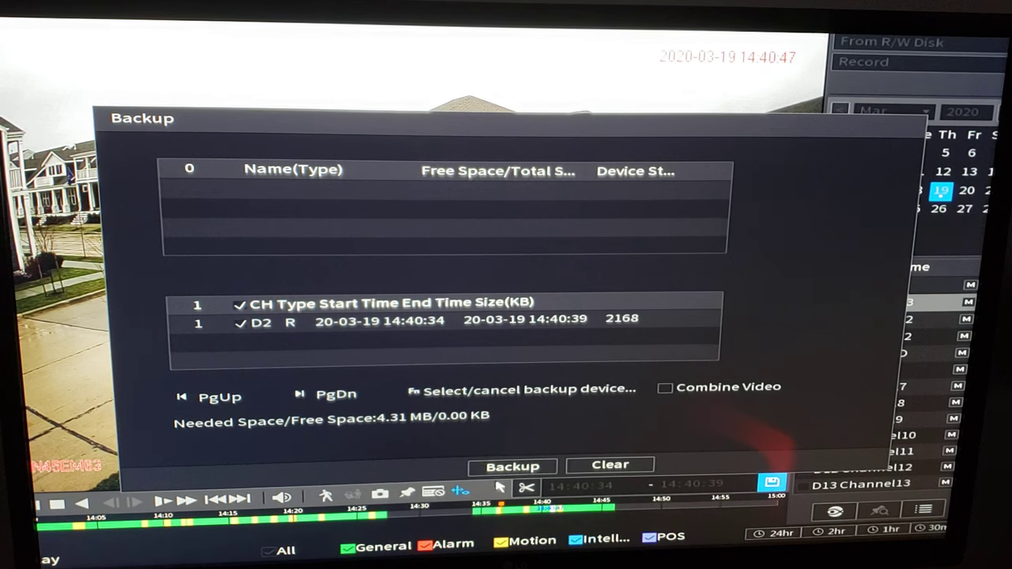
click(510, 467)
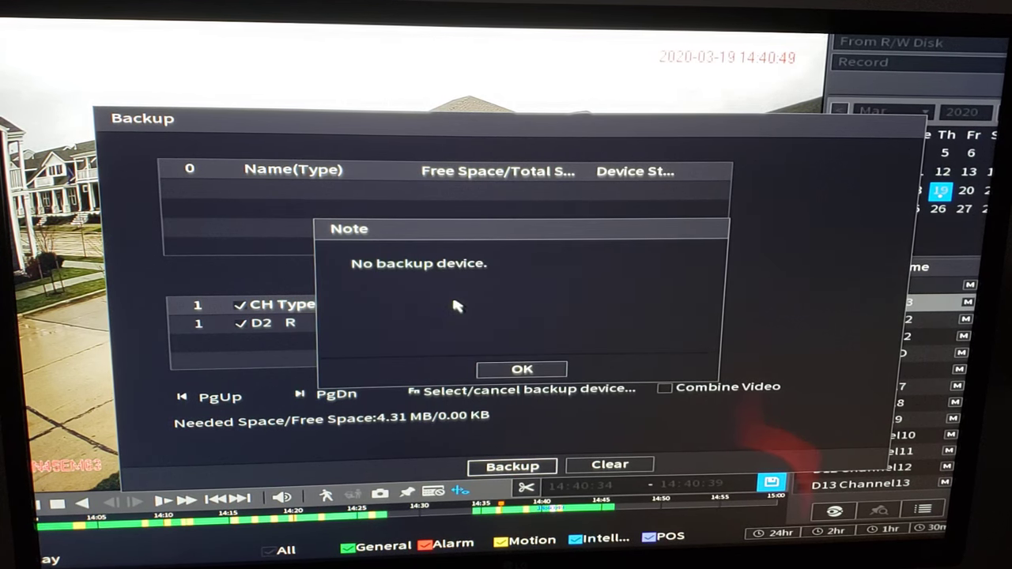
click(522, 369)
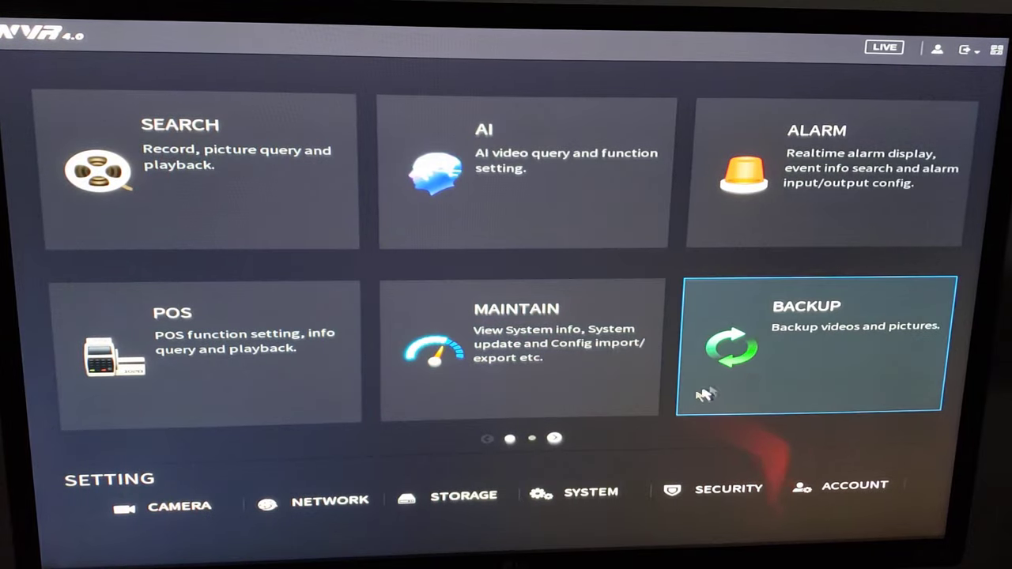
In the Backup screen set the range from 14:30:00 to 14:40:32.
click(777, 370)
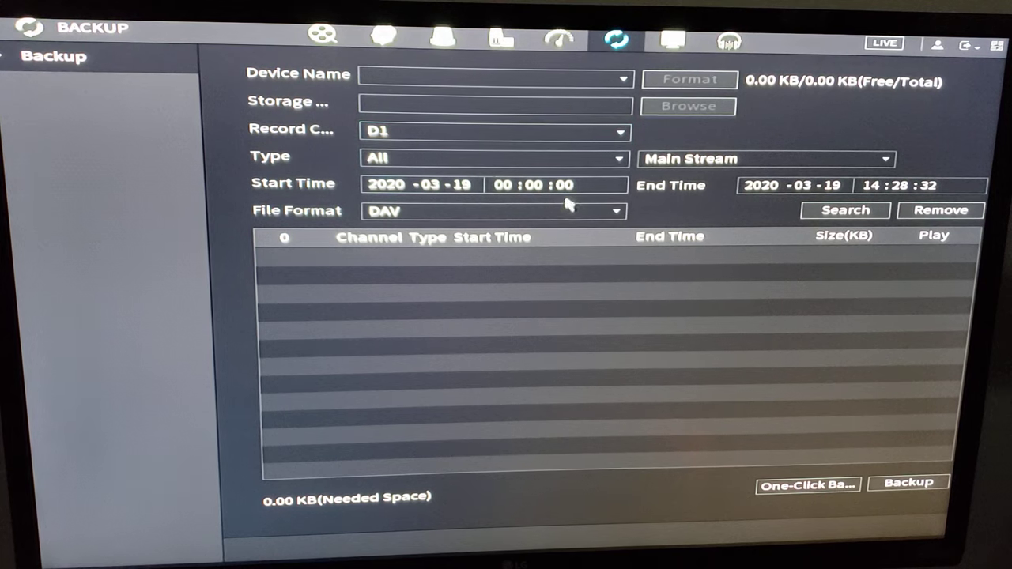
mouse_move(422, 185)
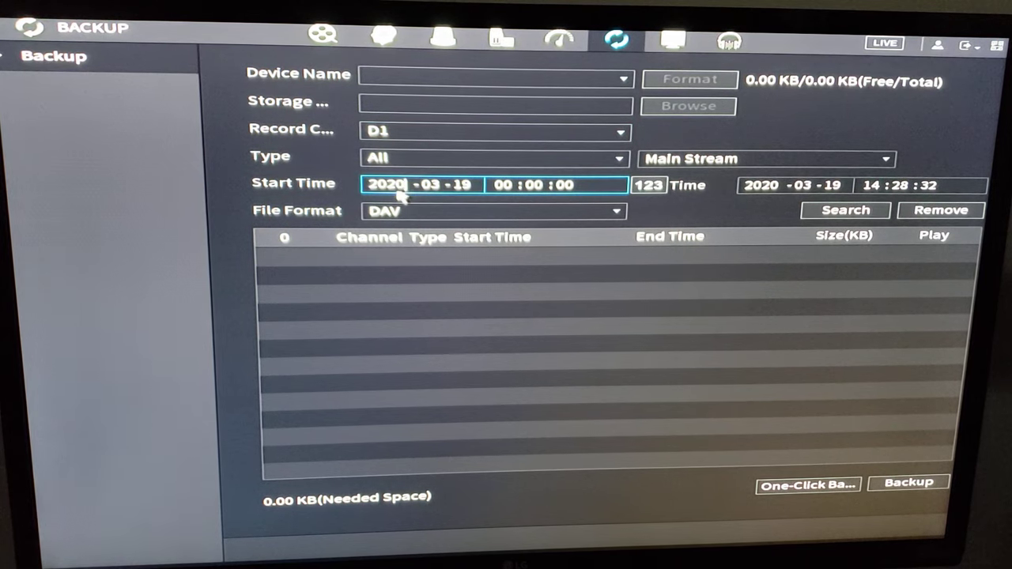
click(503, 185)
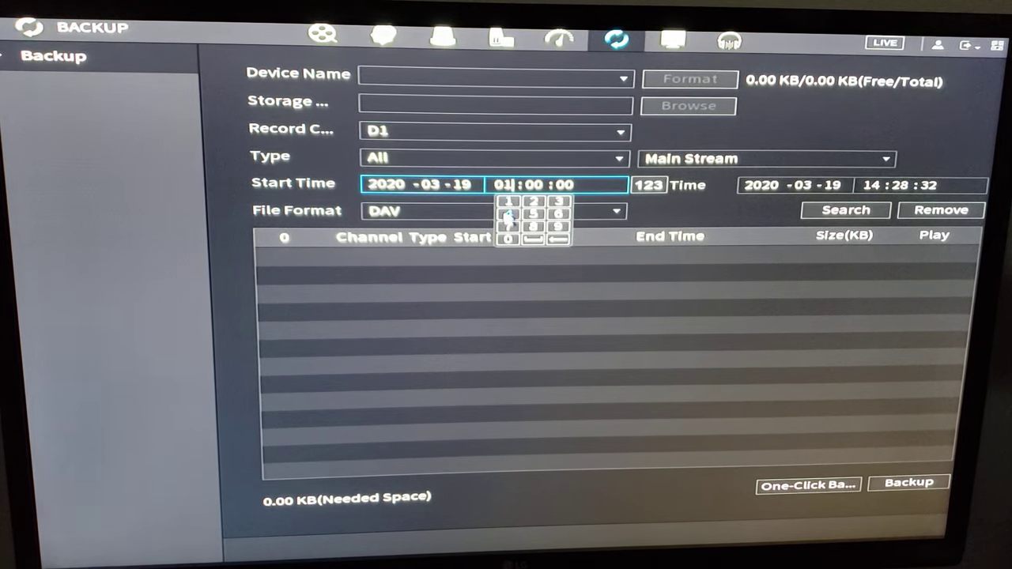
click(544, 185)
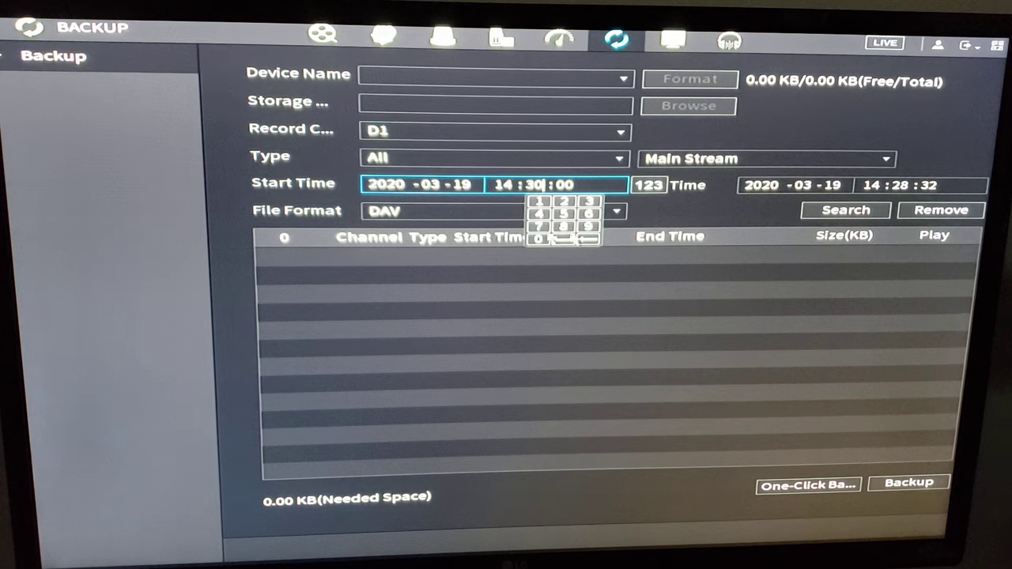
click(903, 187)
click(908, 187)
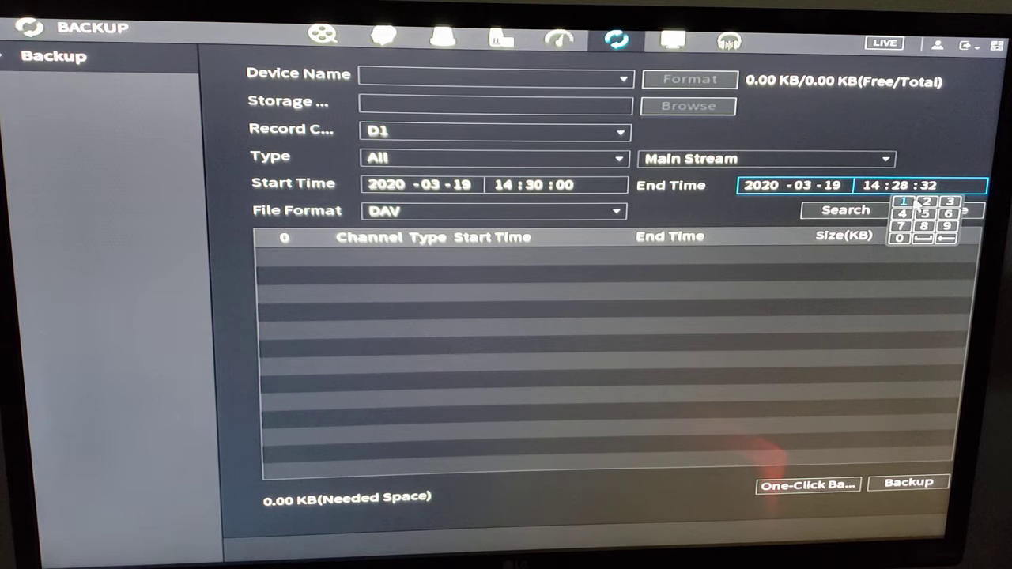
click(903, 214)
click(899, 238)
Search D1 recordings with MP4 format, then switch the format back to DAV.
click(537, 211)
click(474, 254)
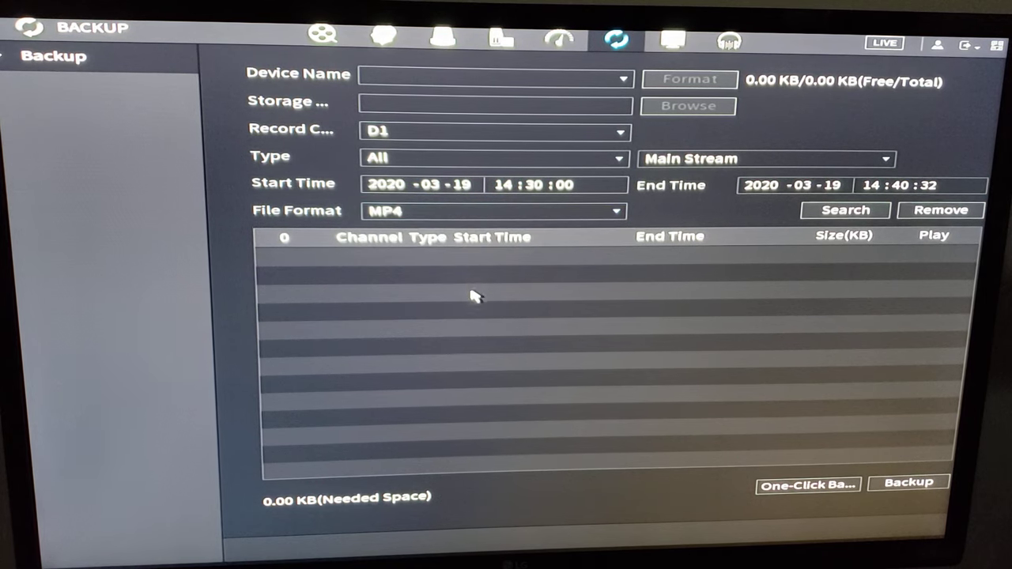
click(846, 210)
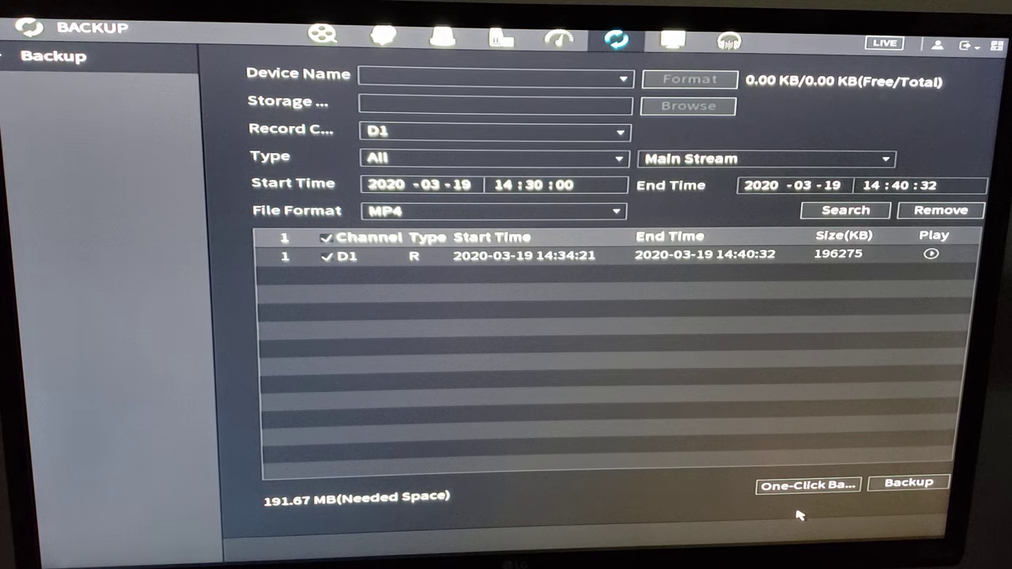
click(546, 211)
click(522, 229)
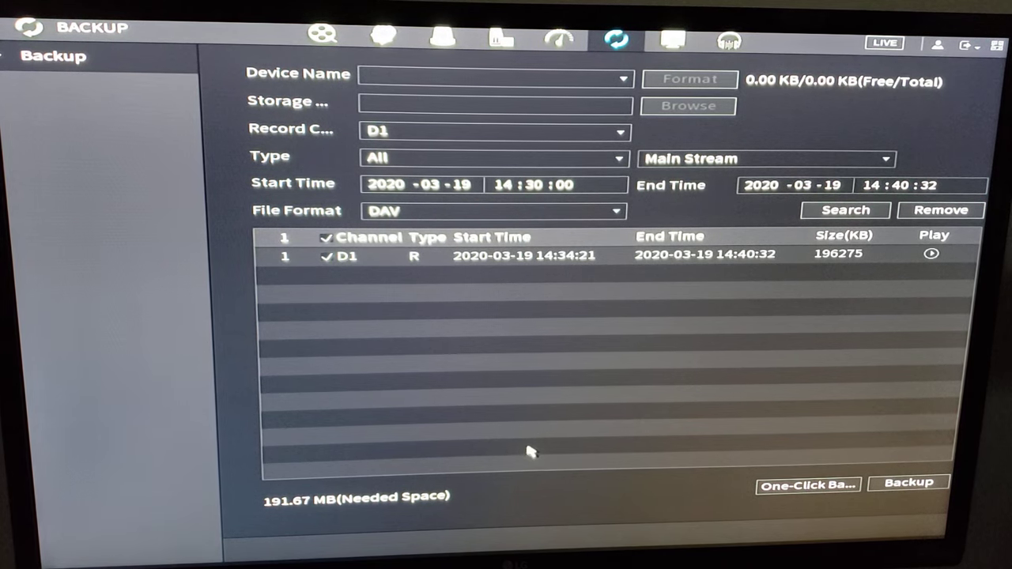
Search the same range for channels D2 and D3, then return to the main menu.
click(617, 131)
click(466, 156)
click(846, 211)
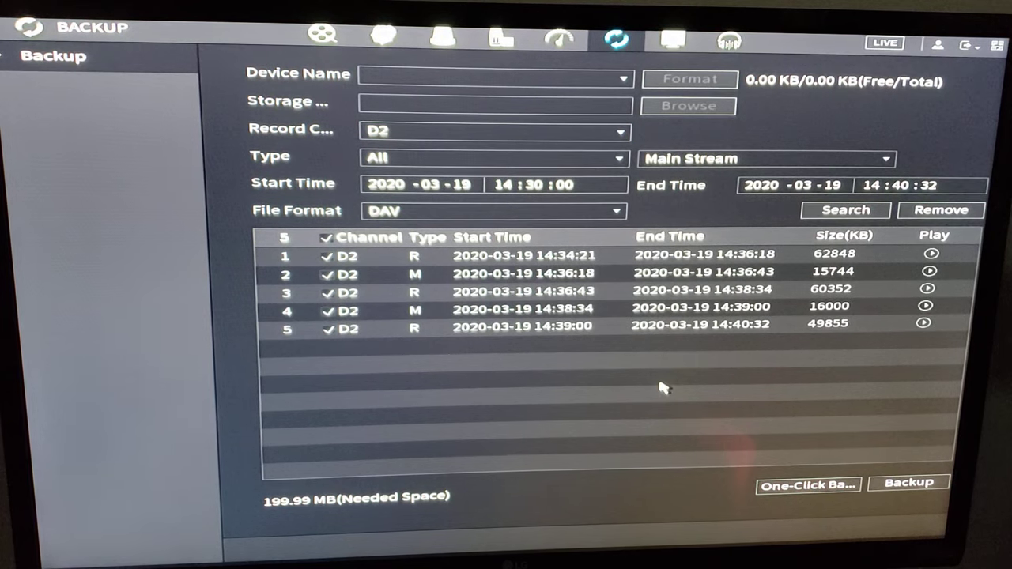
click(616, 132)
click(534, 152)
click(846, 210)
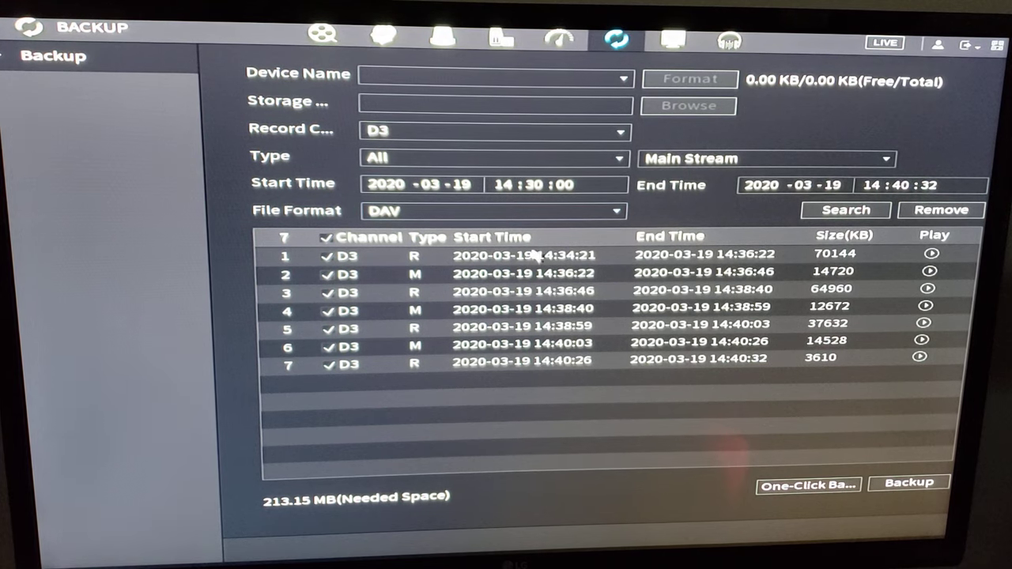
right_click(493, 207)
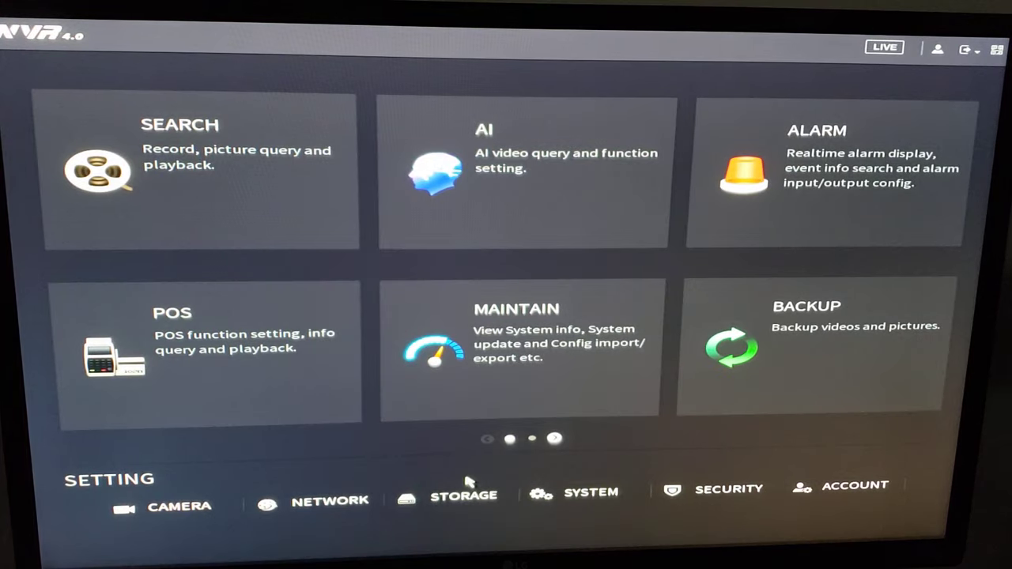
Under Maintain > Manager > Update confirm system version 4.001.0000000.0 is the latest.
click(475, 404)
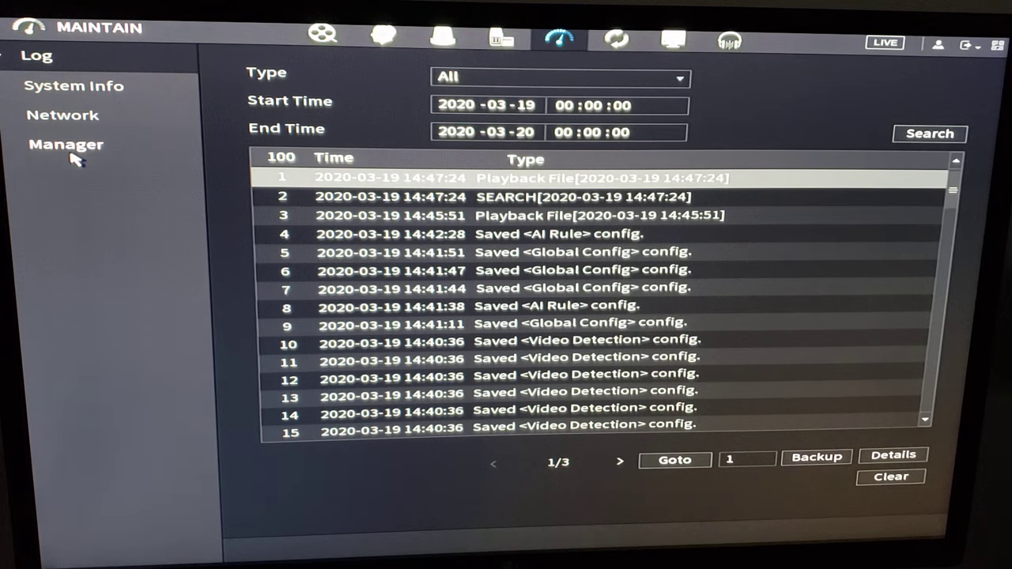
click(79, 154)
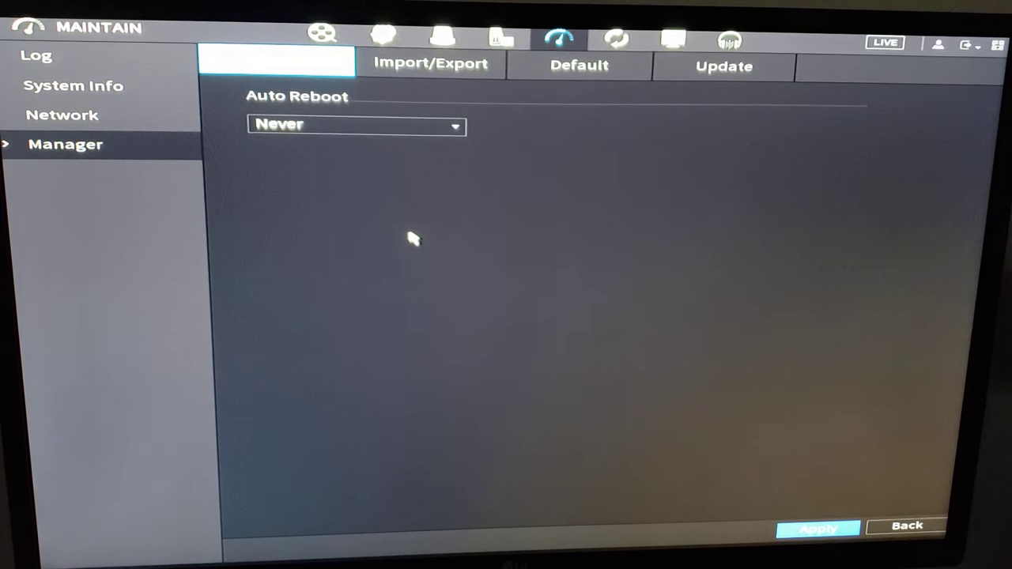
click(722, 69)
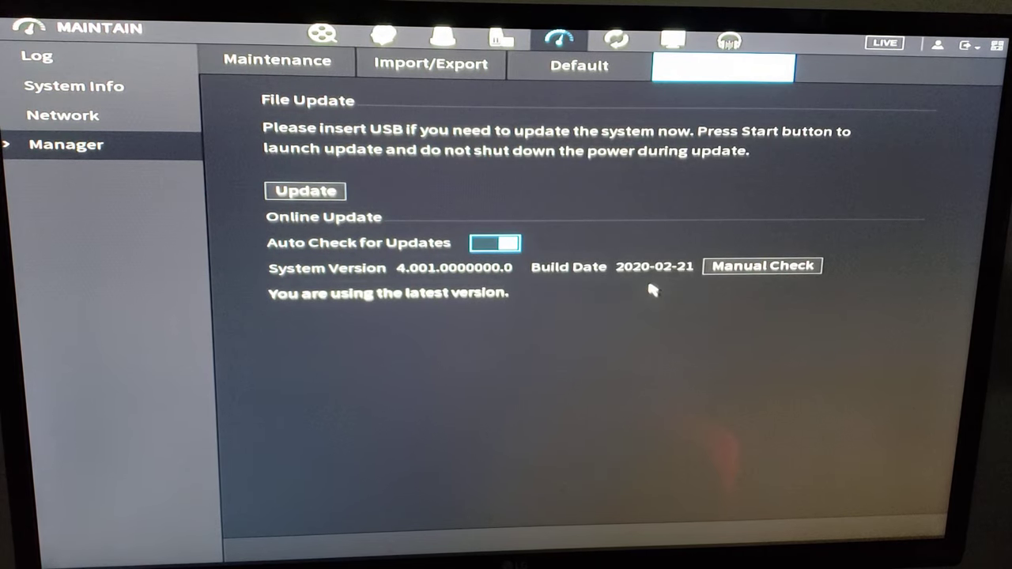